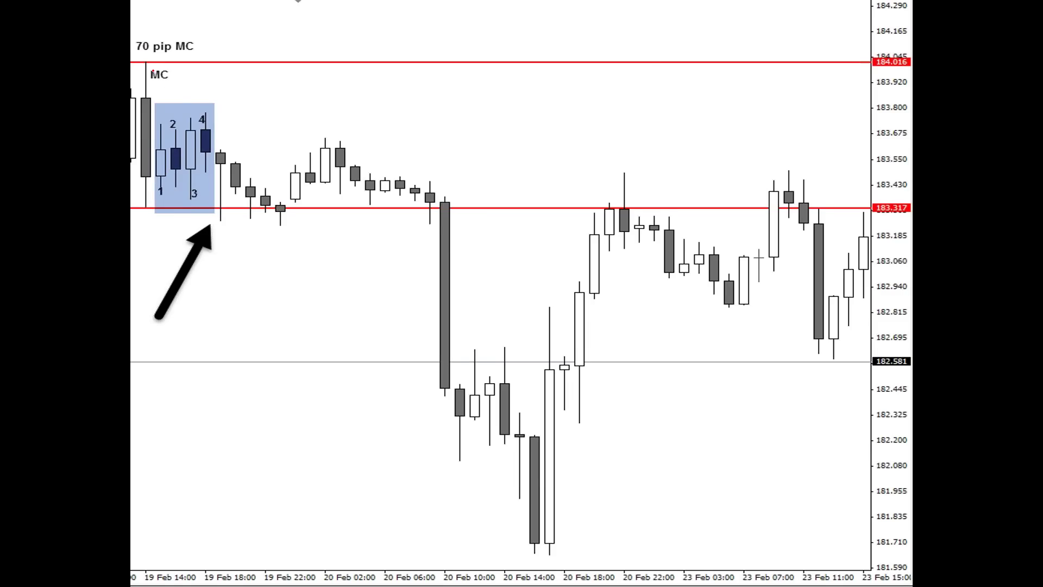
Annotate the 70 pip MC chart in red, marking the MC candle's high and low, the sideways price path and the sharp drop.
{"action": "mouse_move", "coordinate": [146, 61]}
{"action": "left_mouse_down"}
{"action": "mouse_move", "coordinate": [149, 71]}
{"action": "mouse_move", "coordinate": [142, 57]}
{"action": "left_mouse_up"}
{"action": "mouse_move", "coordinate": [145, 199]}
{"action": "left_mouse_down"}
{"action": "mouse_move", "coordinate": [148, 212]}
{"action": "mouse_move", "coordinate": [149, 199]}
{"action": "left_mouse_up"}
{"action": "mouse_move", "coordinate": [234, 74]}
{"action": "left_mouse_down"}
{"action": "mouse_move", "coordinate": [262, 40]}
{"action": "mouse_move", "coordinate": [267, 69]}
{"action": "left_mouse_up"}
{"action": "mouse_move", "coordinate": [233, 216]}
{"action": "left_mouse_down"}
{"action": "mouse_move", "coordinate": [382, 184]}
{"action": "mouse_move", "coordinate": [419, 219]}
{"action": "mouse_move", "coordinate": [430, 197]}
{"action": "left_mouse_up"}
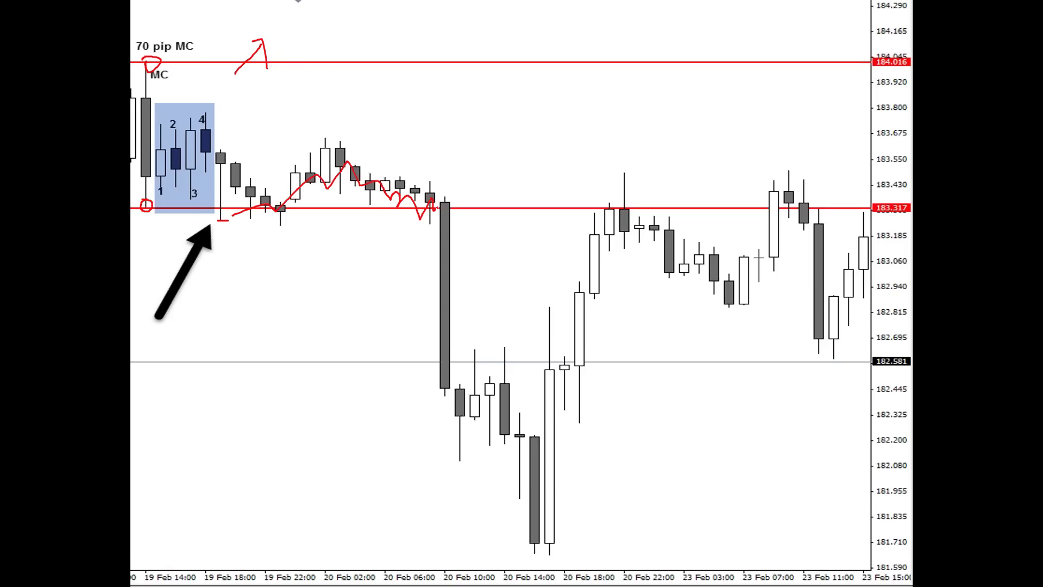
{"action": "mouse_move", "coordinate": [434, 162]}
{"action": "left_mouse_down"}
{"action": "mouse_move", "coordinate": [443, 412]}
{"action": "mouse_move", "coordinate": [494, 384]}
{"action": "left_mouse_up"}
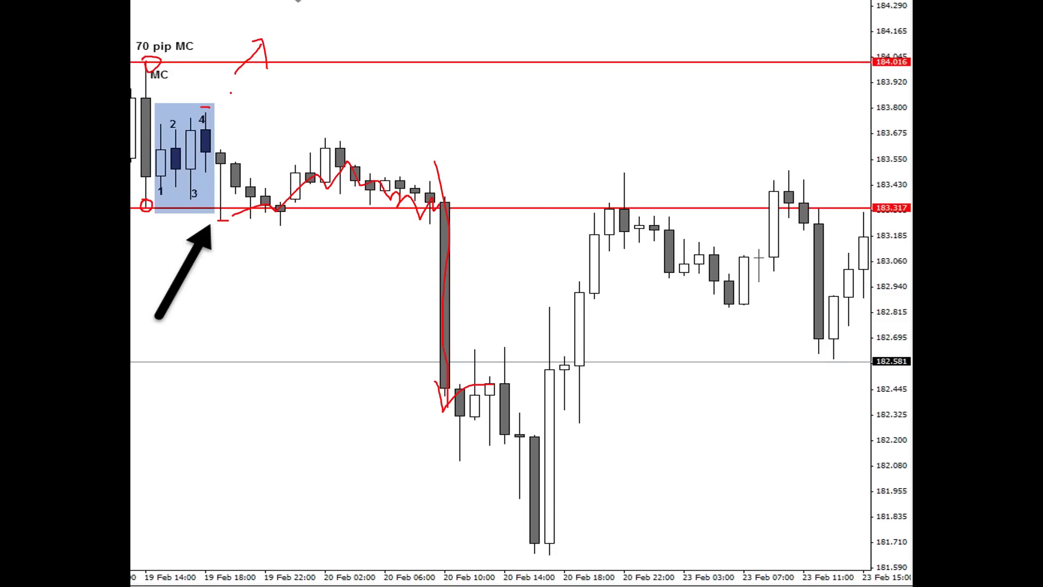
{"action": "left_click_drag", "start_coordinate": [155, 27], "coordinate": [161, 43]}
{"action": "left_click_drag", "start_coordinate": [230, 126], "coordinate": [251, 175]}
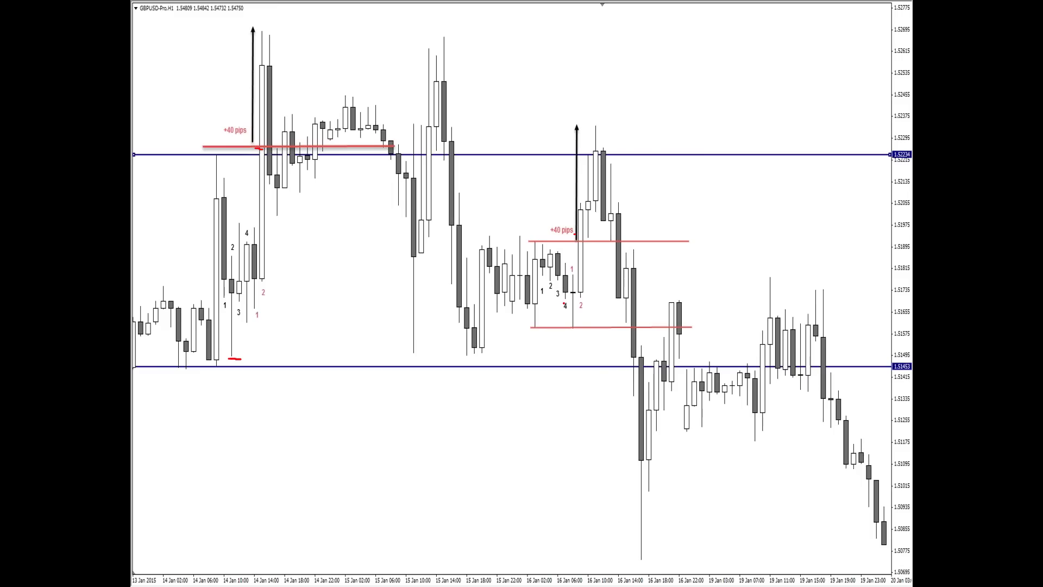
On the GBPUSD chart, underline candle 4 of the second +40 pips setup and mark the area just below its lower red line.
{"action": "left_click_drag", "start_coordinate": [562, 303], "coordinate": [572, 302]}
{"action": "left_click_drag", "start_coordinate": [556, 334], "coordinate": [563, 341]}
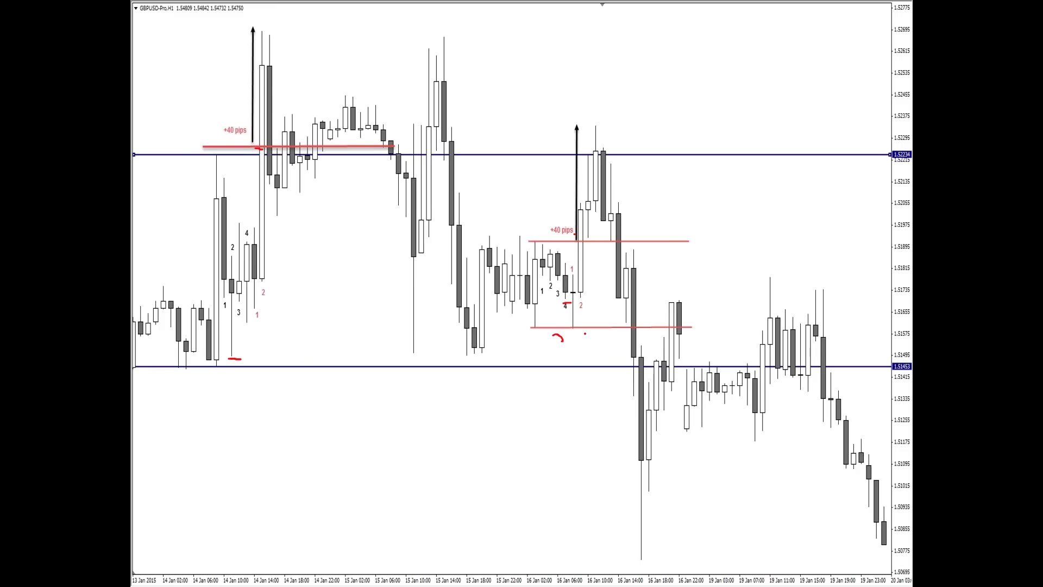
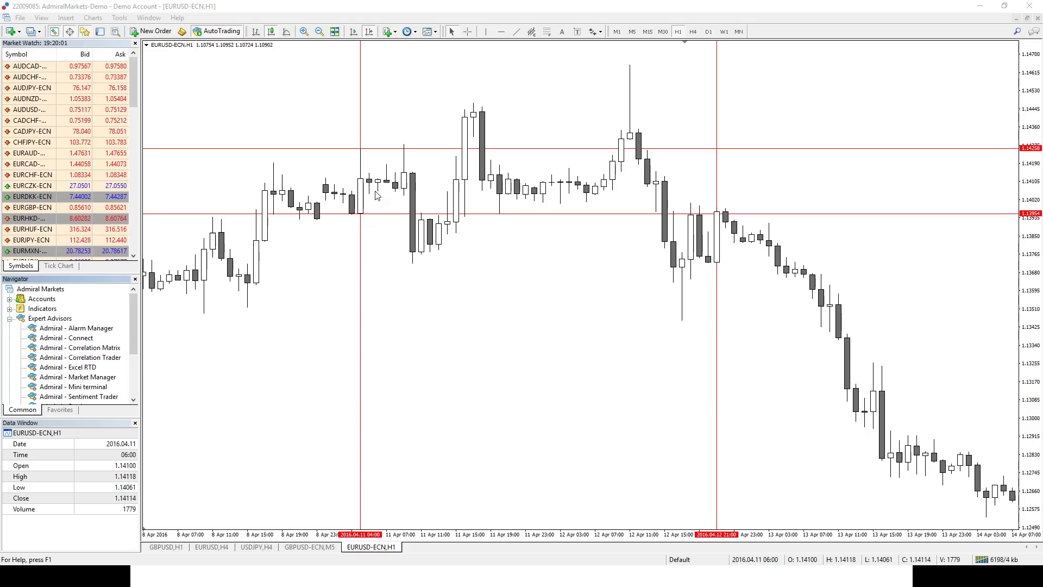
Expand the Navigator's Indicators list and look through the available Admiral indicators.
{"action": "left_click_drag", "start_coordinate": [132, 316], "coordinate": [135, 354]}
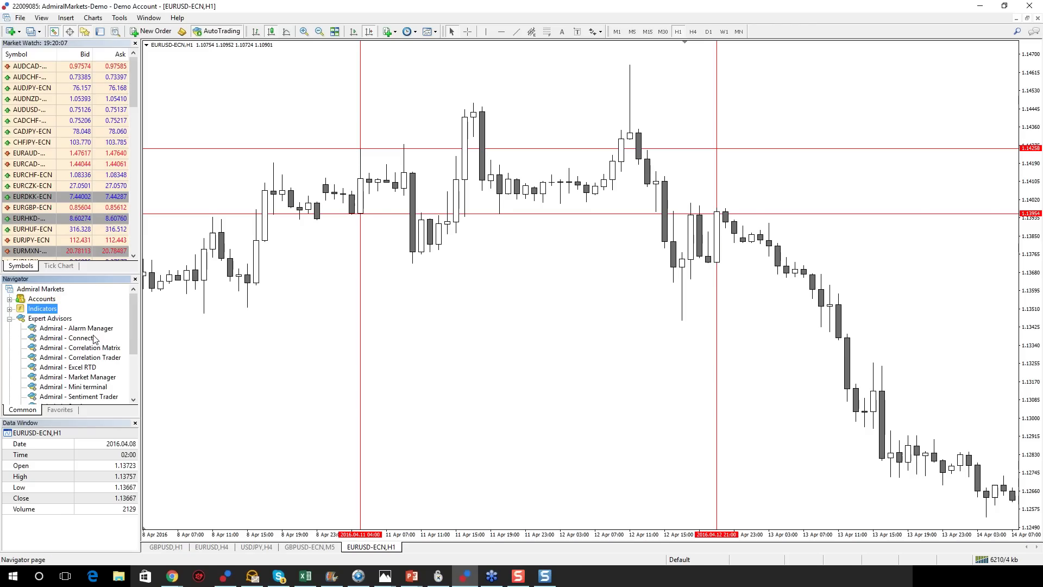
{"action": "left_click", "coordinate": [9, 308]}
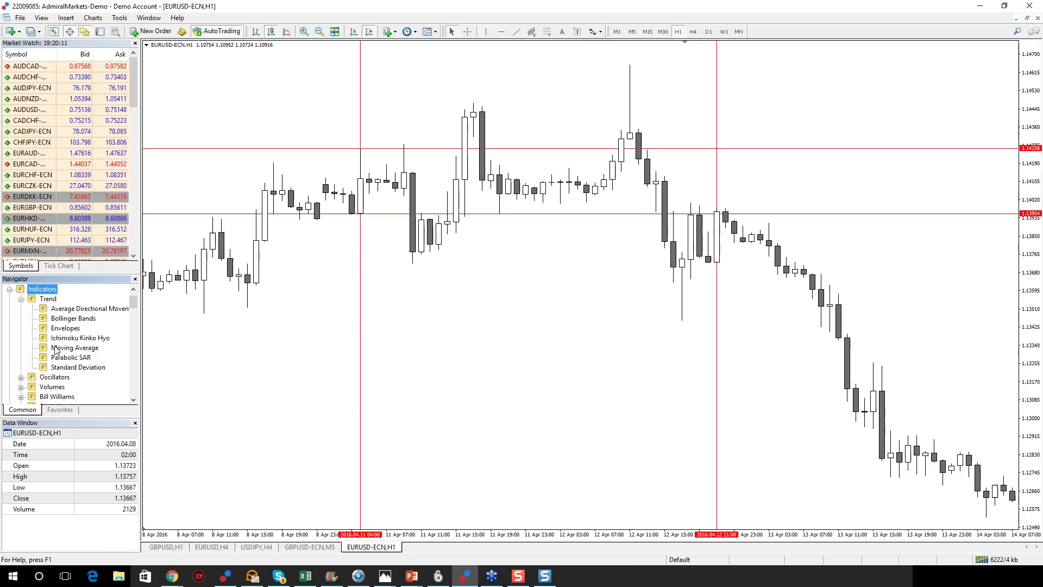
{"action": "scroll", "coordinate": [56, 351], "scroll_direction": "down", "scroll_amount": 1}
{"action": "scroll", "coordinate": [100, 362], "scroll_direction": "down", "scroll_amount": 3}
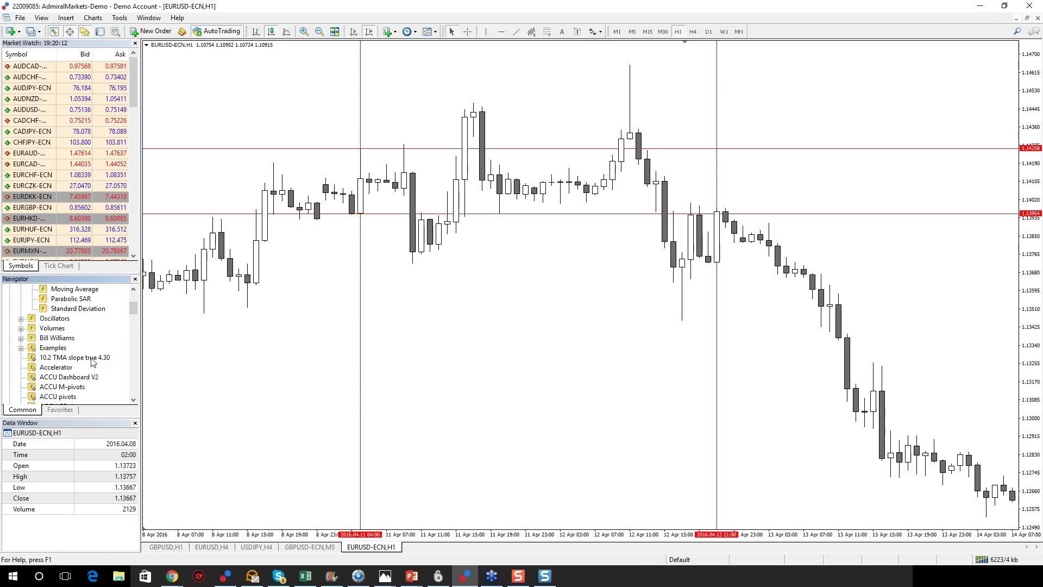
{"action": "scroll", "coordinate": [90, 351], "scroll_direction": "down", "scroll_amount": 2}
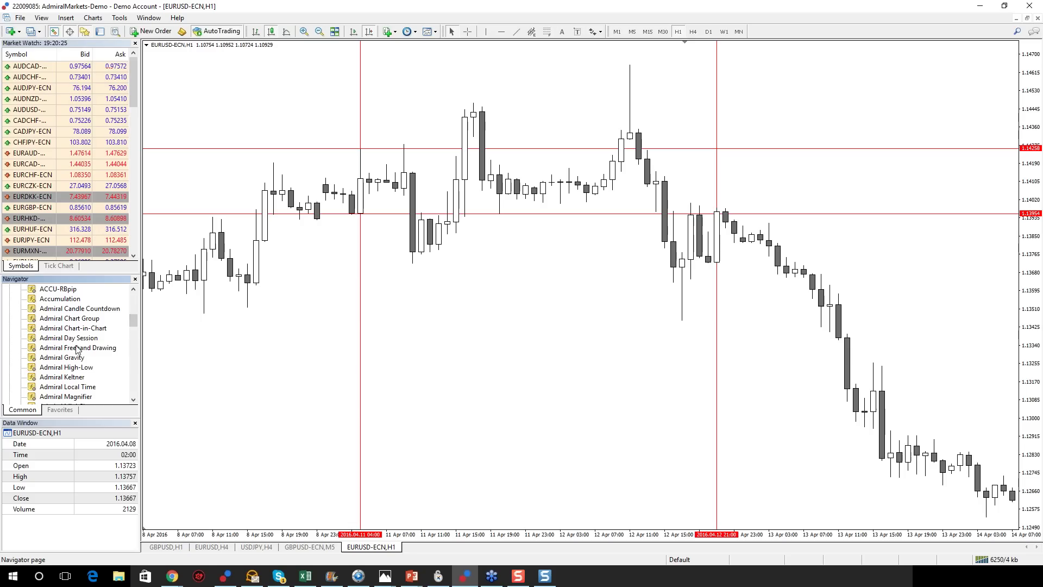
{"action": "scroll", "coordinate": [58, 325], "scroll_direction": "down", "scroll_amount": 1}
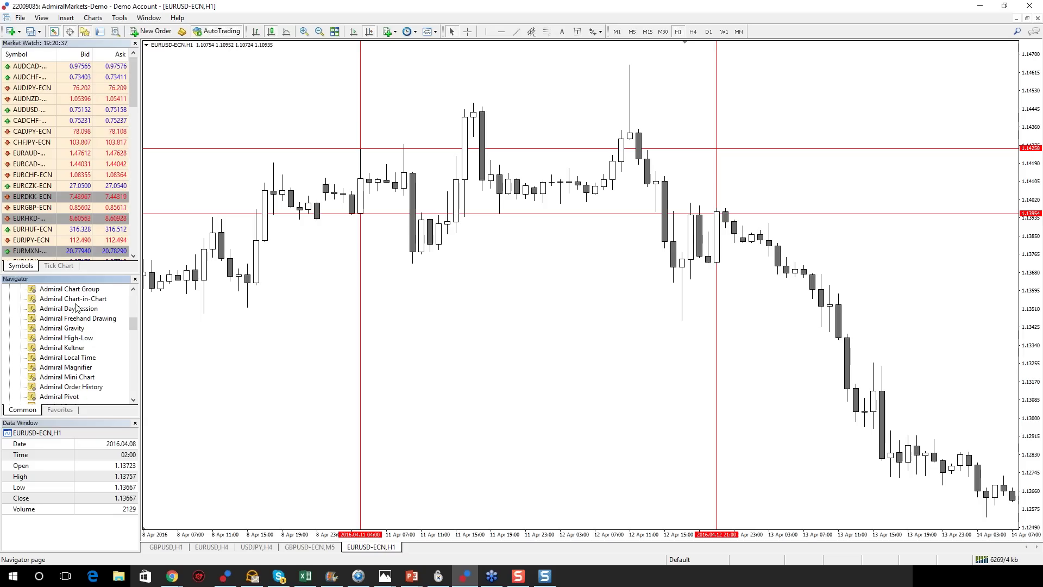
{"action": "left_click_drag", "start_coordinate": [132, 323], "coordinate": [132, 299]}
{"action": "left_click", "coordinate": [42, 308]}
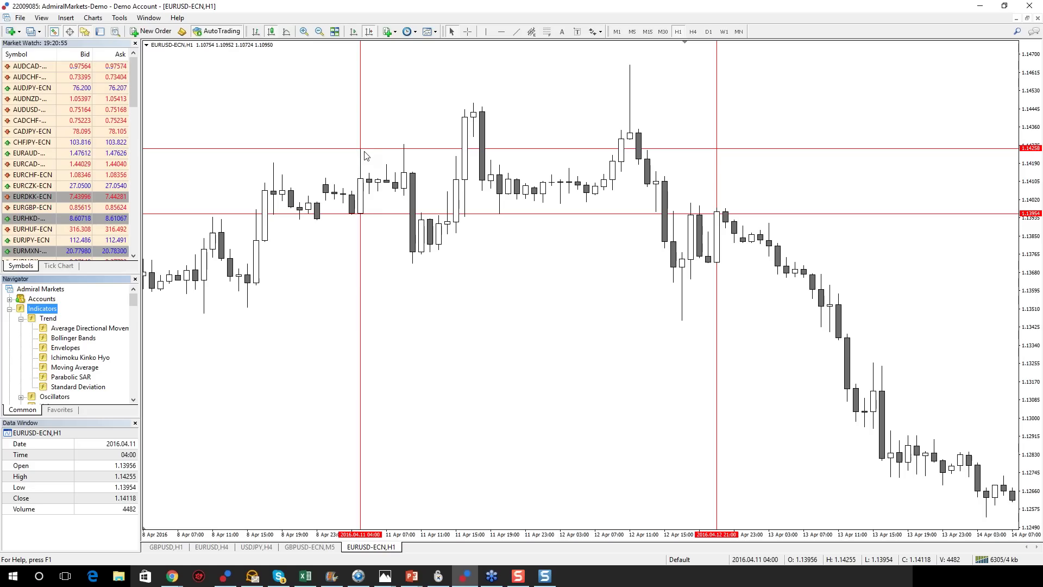
{"action": "mouse_move", "coordinate": [411, 175]}
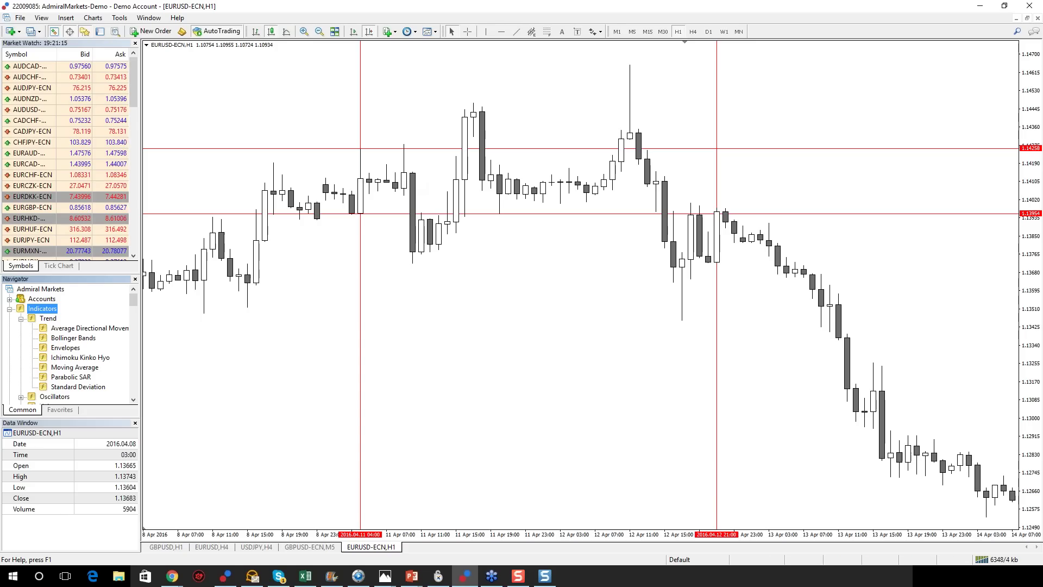
{"action": "key", "text": "alt+Tab"}
{"action": "key", "text": "alt+Tab"}
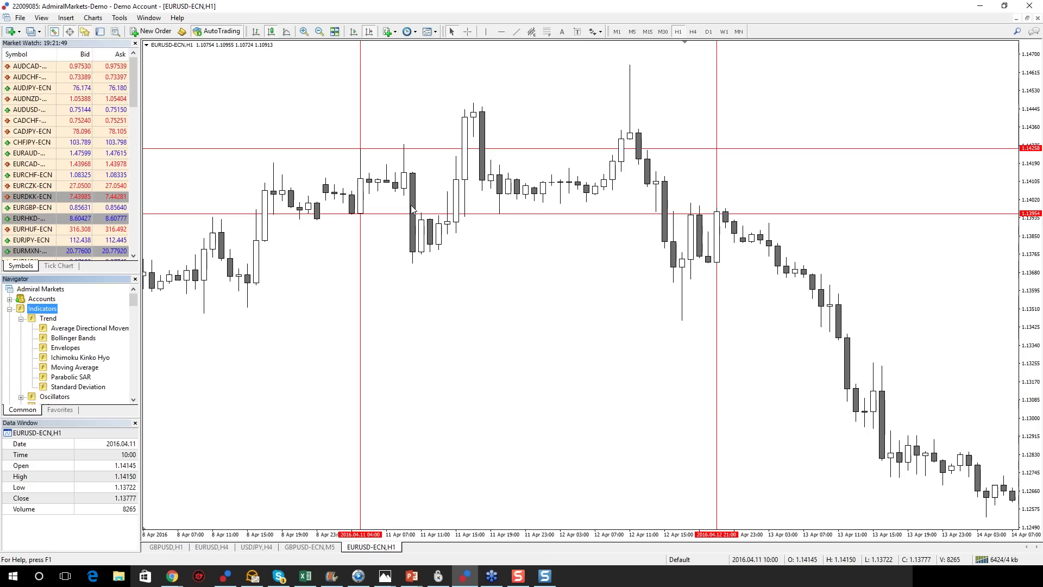
Draw a horizontal line at 1.13725, at the low of the 11 April 10:00 candle.
{"action": "left_click", "coordinate": [501, 32]}
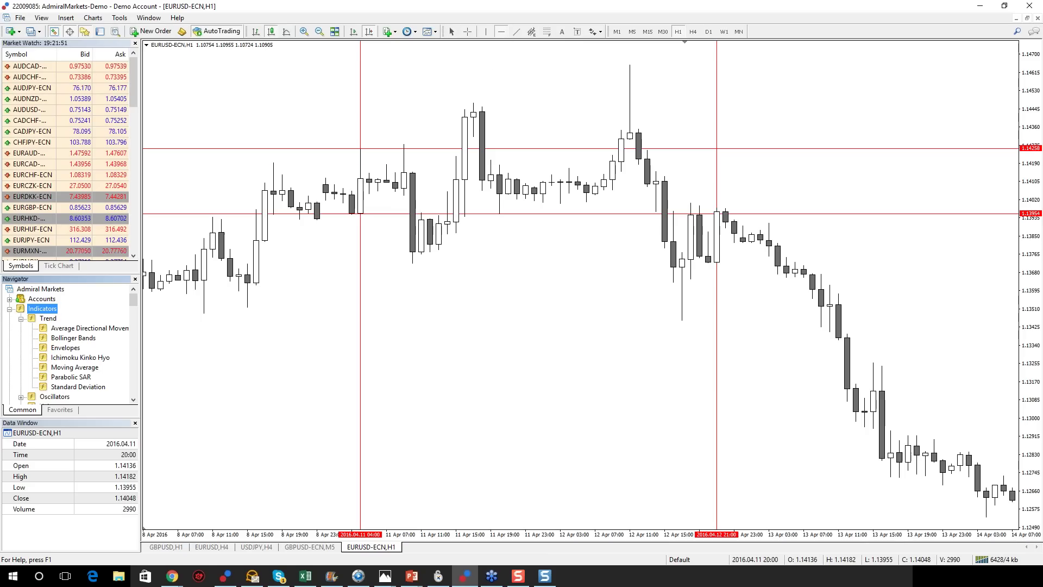
{"action": "left_click", "coordinate": [490, 229]}
{"action": "left_click_drag", "start_coordinate": [489, 229], "coordinate": [488, 263]}
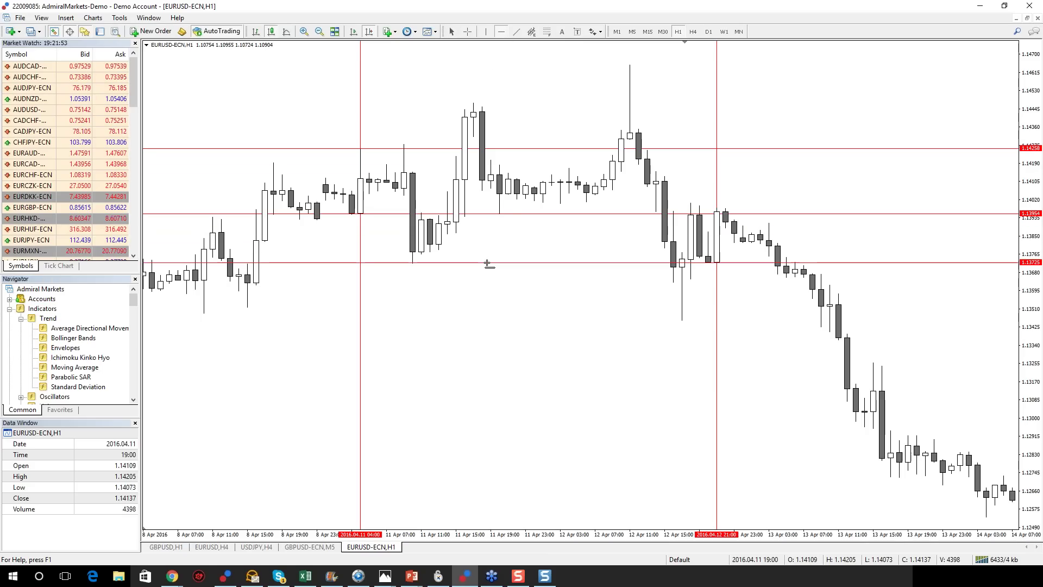
Add horizontal lines at 1.13518, the low of the 8 April 15:00 candle, and at 1.13641.
{"action": "scroll", "coordinate": [345, 242], "scroll_direction": "up", "scroll_amount": 3}
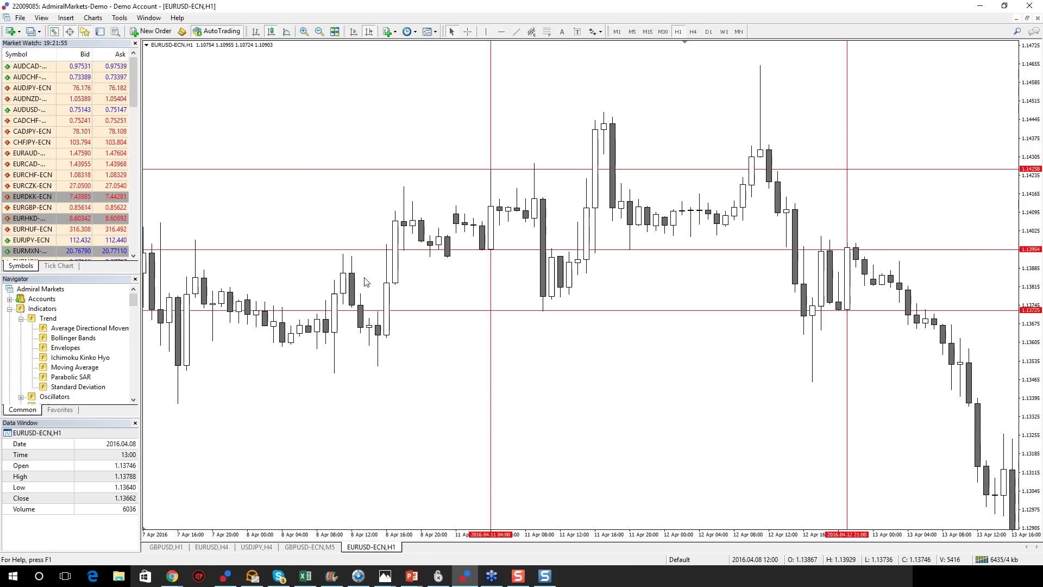
{"action": "left_click", "coordinate": [501, 31]}
{"action": "left_click", "coordinate": [378, 365]}
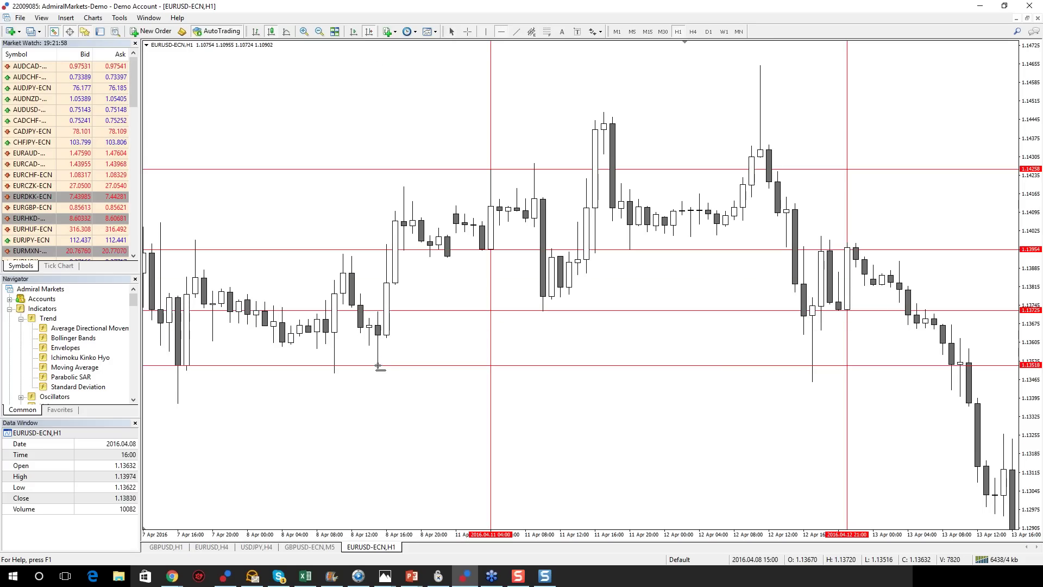
{"action": "left_click", "coordinate": [502, 31]}
{"action": "left_click_drag", "start_coordinate": [531, 325], "coordinate": [531, 332]}
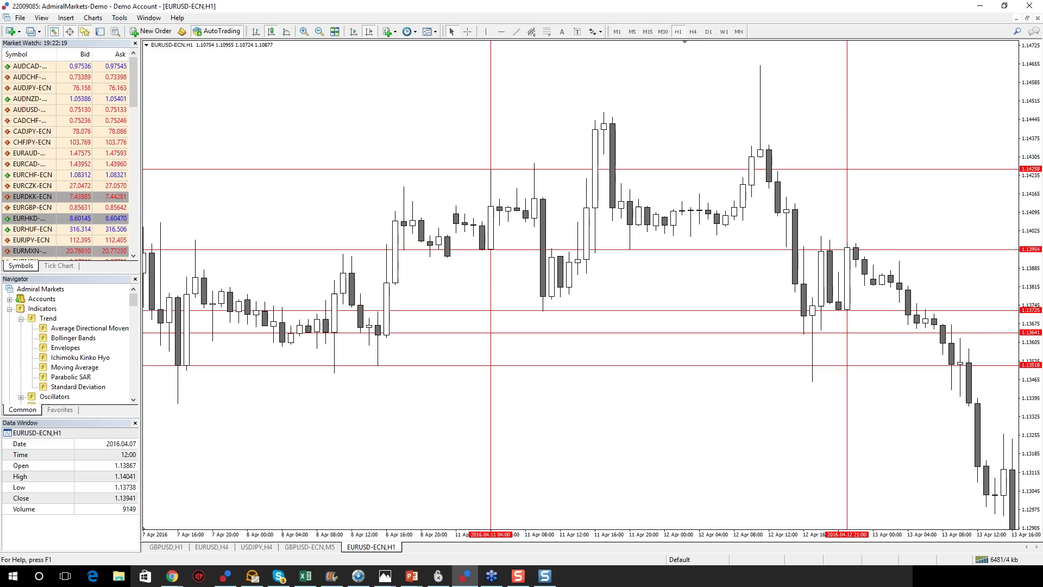
{"action": "key", "text": "alt+Tab"}
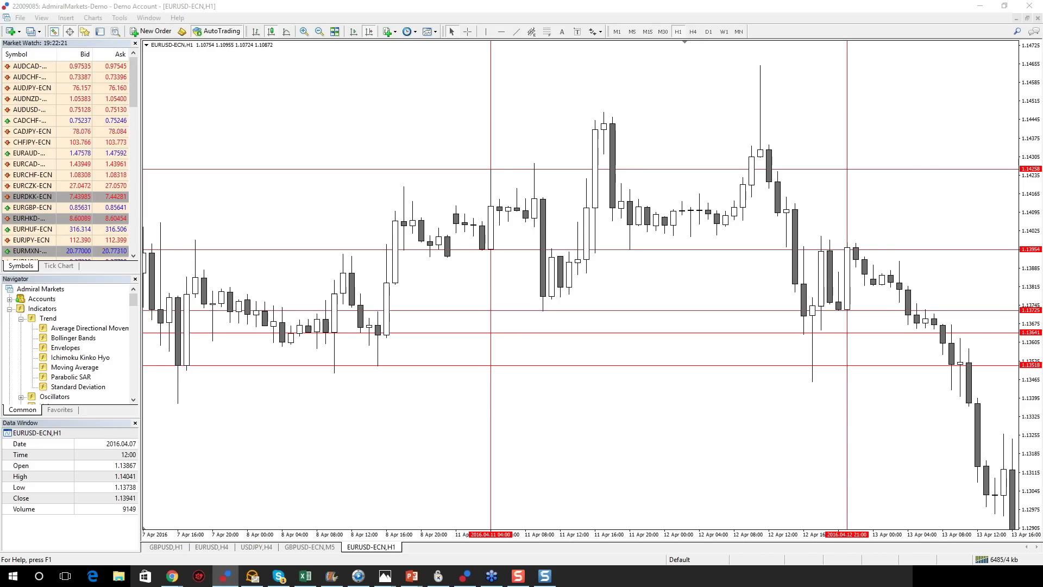
{"action": "key", "text": "alt+Tab"}
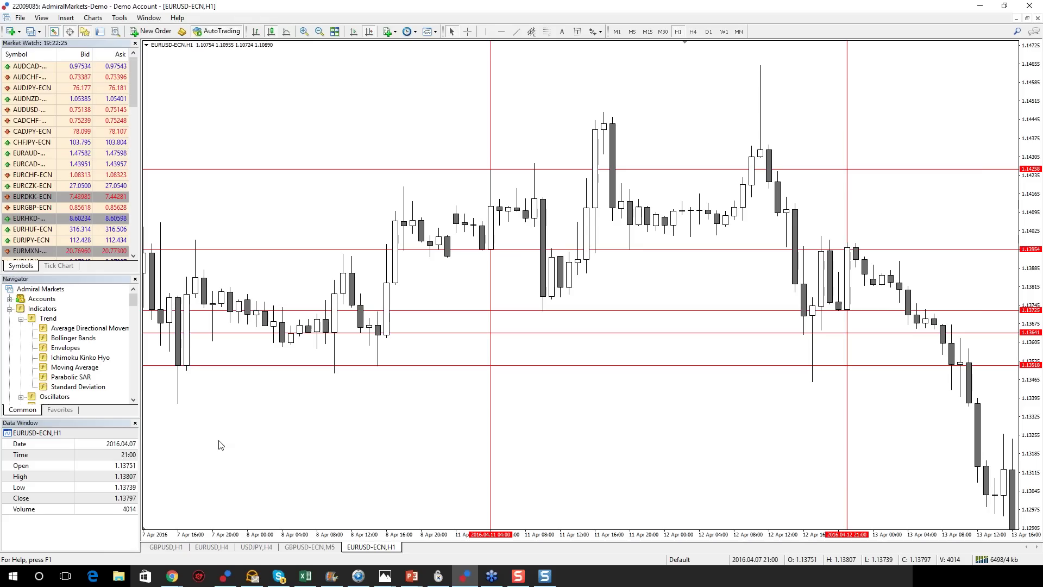
Near the most recent EURUSD bars, draw horizontal lines at 1.11128 and 1.11553, the low and high of the large 1 July bearish candle.
{"action": "scroll", "coordinate": [569, 395], "scroll_direction": "down", "scroll_amount": 6}
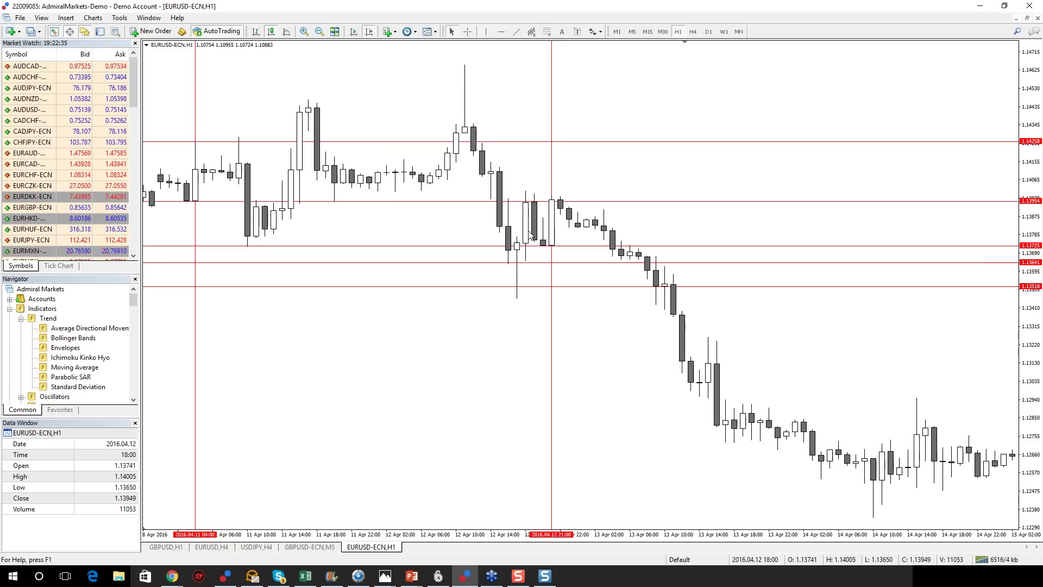
{"action": "scroll", "coordinate": [468, 289], "scroll_direction": "up", "scroll_amount": 1}
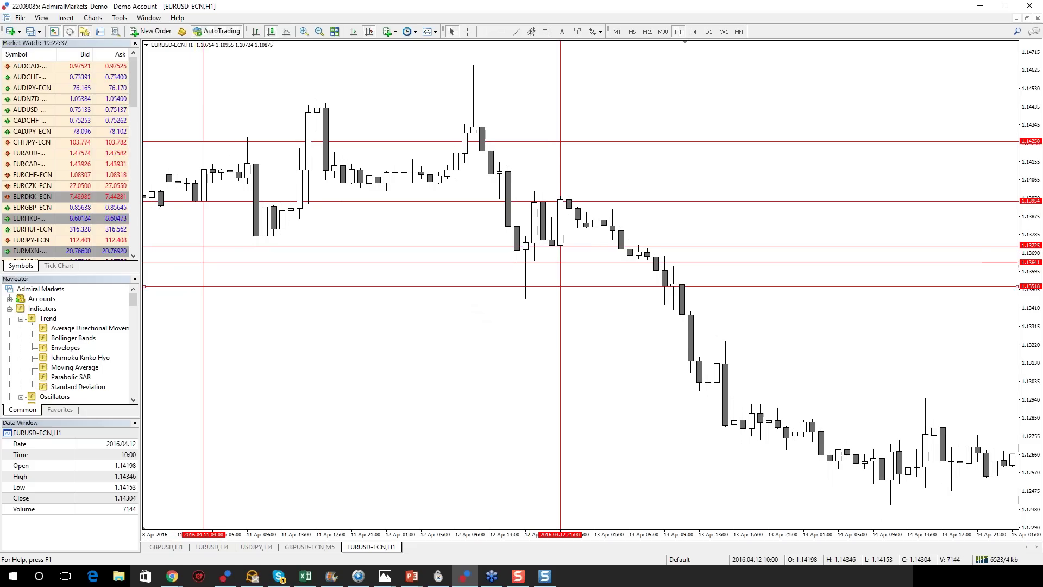
{"action": "key", "text": "End"}
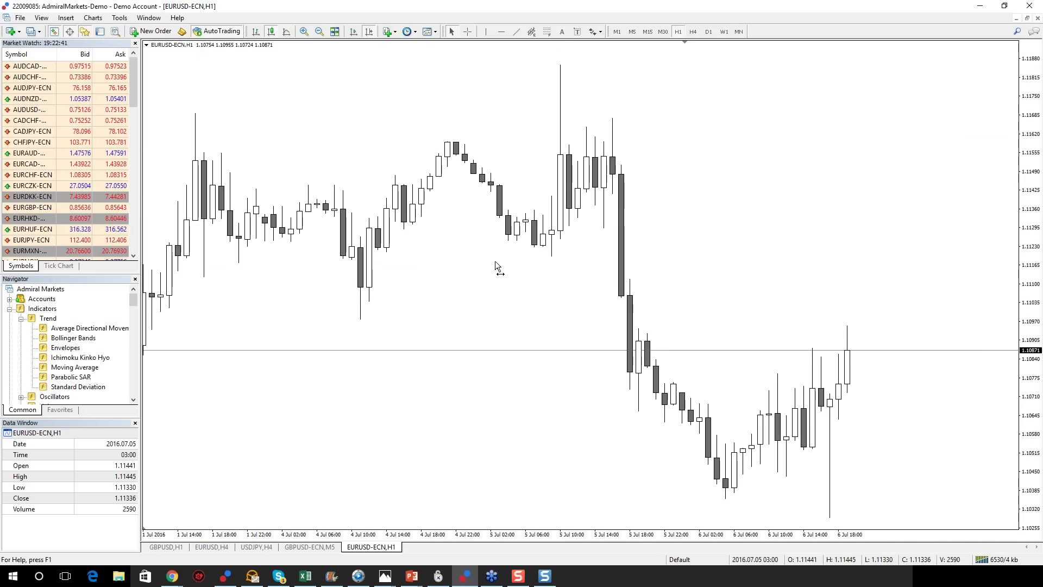
{"action": "scroll", "coordinate": [366, 252], "scroll_direction": "up", "scroll_amount": 2}
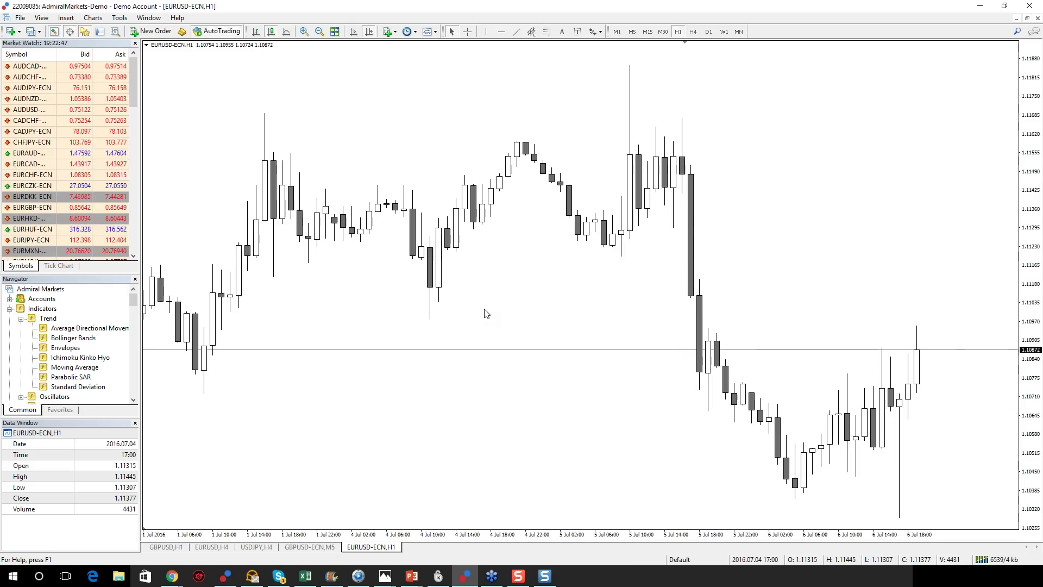
{"action": "scroll", "coordinate": [485, 313], "scroll_direction": "down", "scroll_amount": 1}
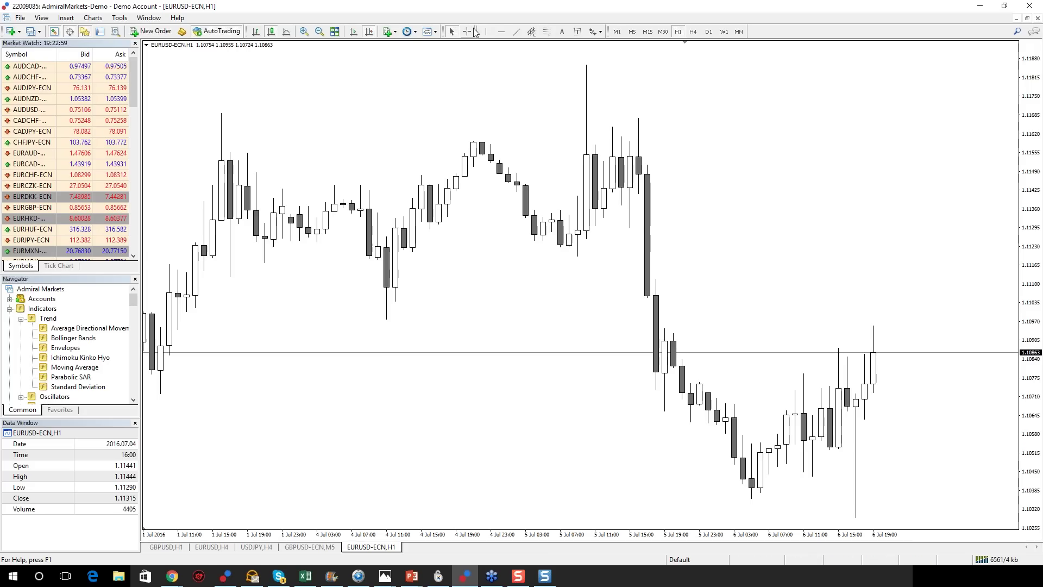
{"action": "left_click", "coordinate": [498, 32]}
{"action": "left_click_drag", "start_coordinate": [438, 242], "coordinate": [437, 276]}
{"action": "left_click", "coordinate": [501, 32]}
{"action": "left_click_drag", "start_coordinate": [400, 105], "coordinate": [381, 153]}
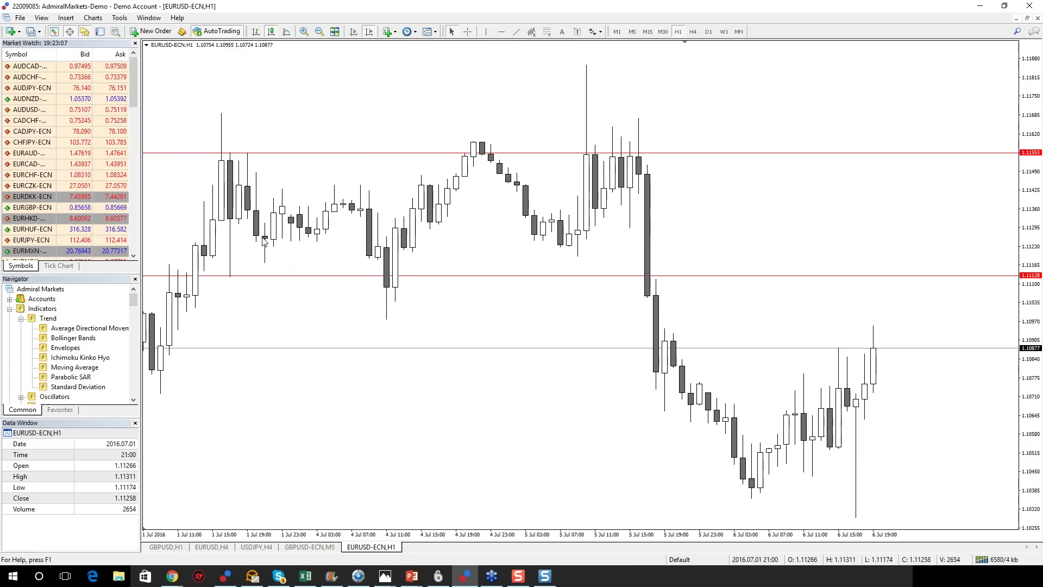
Draw a vertical line on the 1 July 2016 21:00 candle.
{"action": "left_click", "coordinate": [486, 31]}
{"action": "left_click", "coordinate": [273, 173]}
{"action": "left_click_drag", "start_coordinate": [273, 173], "coordinate": [264, 173]}
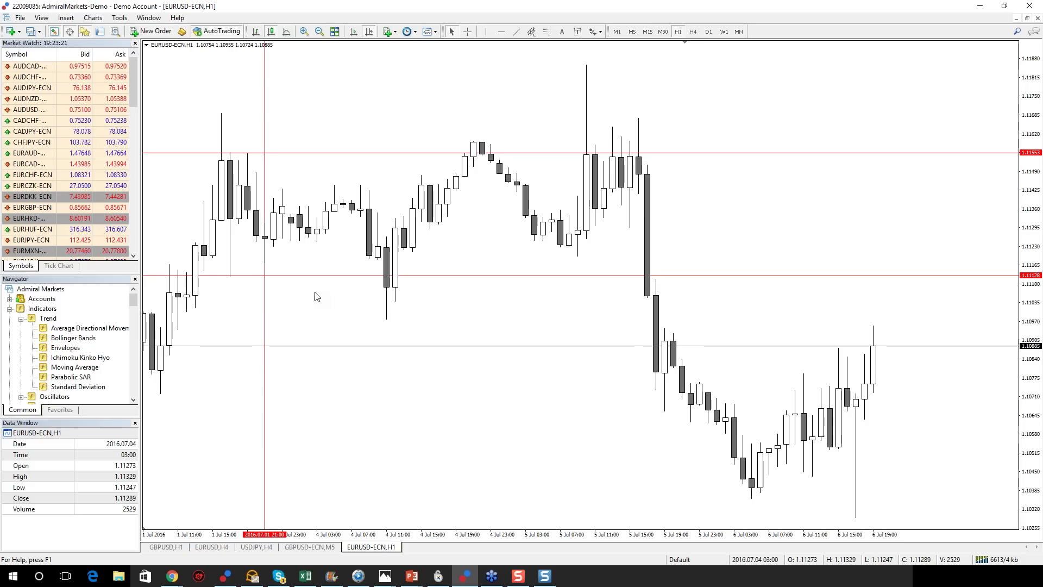
Move the upper horizontal line to about 1.11855 at the 5 July 10:00 candle's high and add another horizontal line at 1.11248.
{"action": "scroll", "coordinate": [491, 278], "scroll_direction": "down", "scroll_amount": 3}
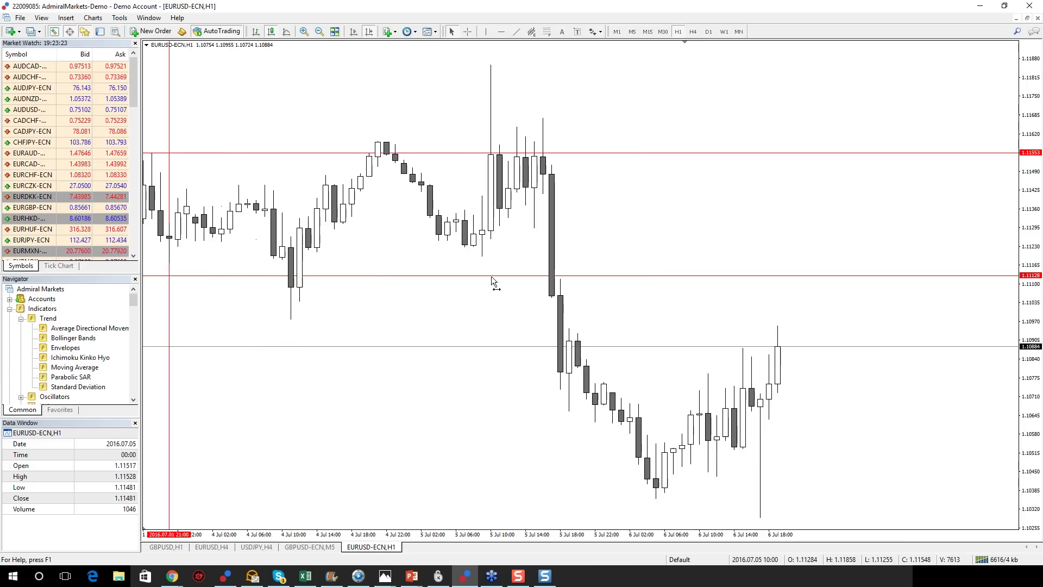
{"action": "scroll", "coordinate": [491, 277], "scroll_direction": "down", "scroll_amount": 3}
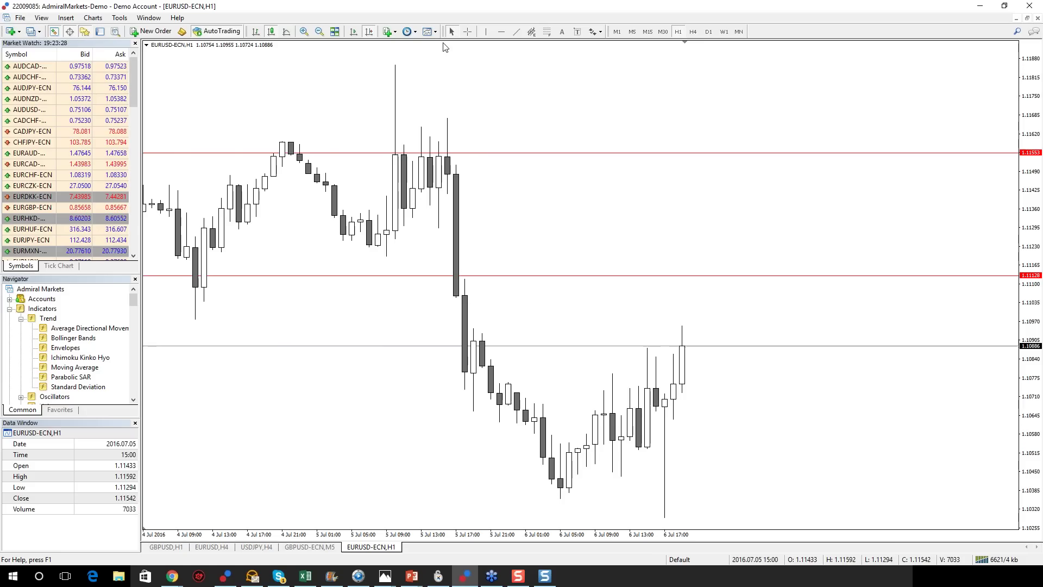
{"action": "left_click_drag", "start_coordinate": [451, 154], "coordinate": [482, 66]}
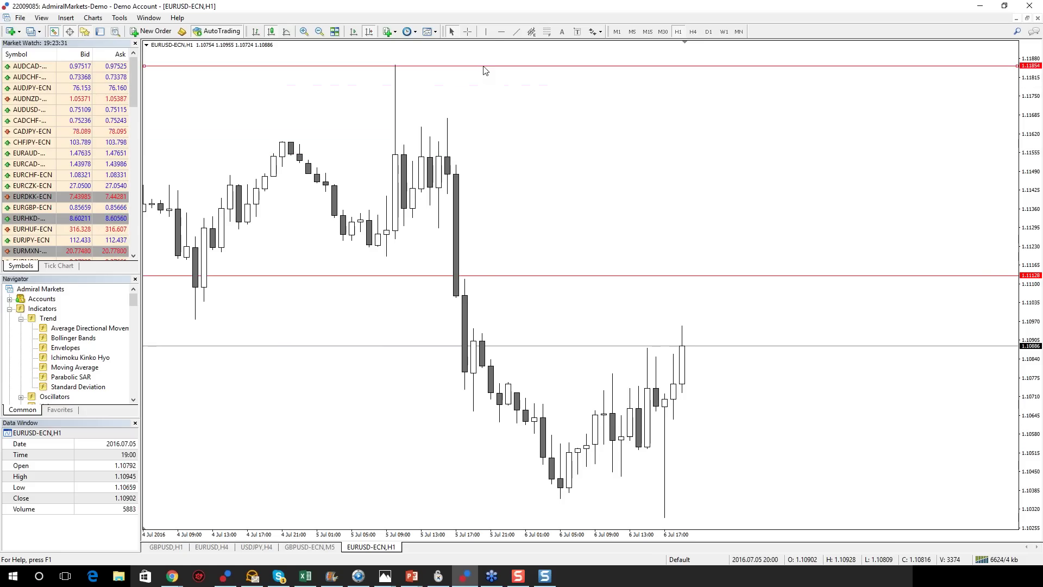
{"action": "left_click", "coordinate": [500, 32]}
{"action": "left_click_drag", "start_coordinate": [498, 196], "coordinate": [490, 240]}
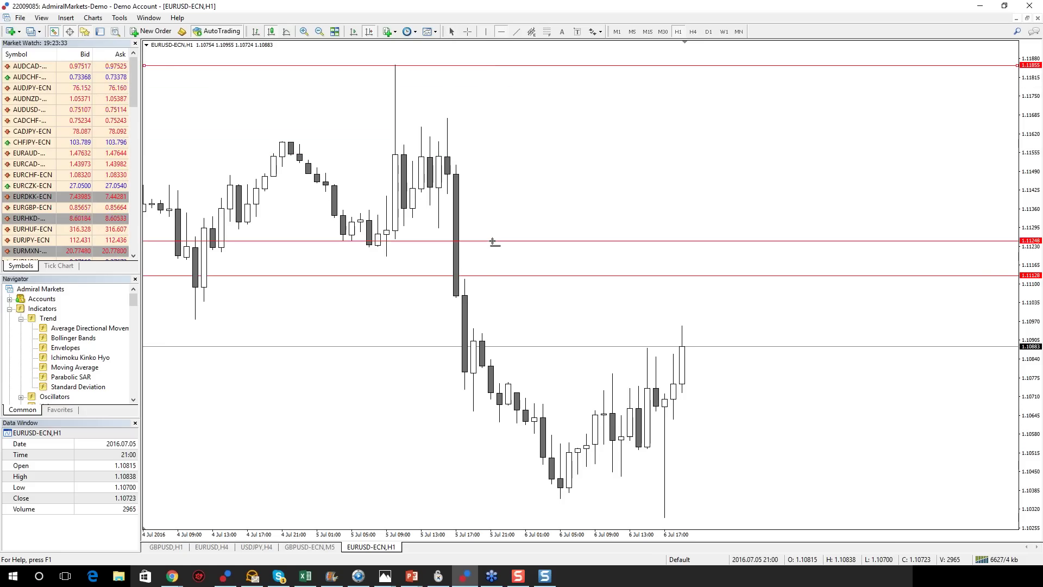
Select the 1.11128 line and fine-tune the upper horizontal line to 1.11859 at the 5 July candle's high.
{"action": "double_click", "coordinate": [408, 277]}
{"action": "left_click_drag", "start_coordinate": [791, 68], "coordinate": [791, 64]}
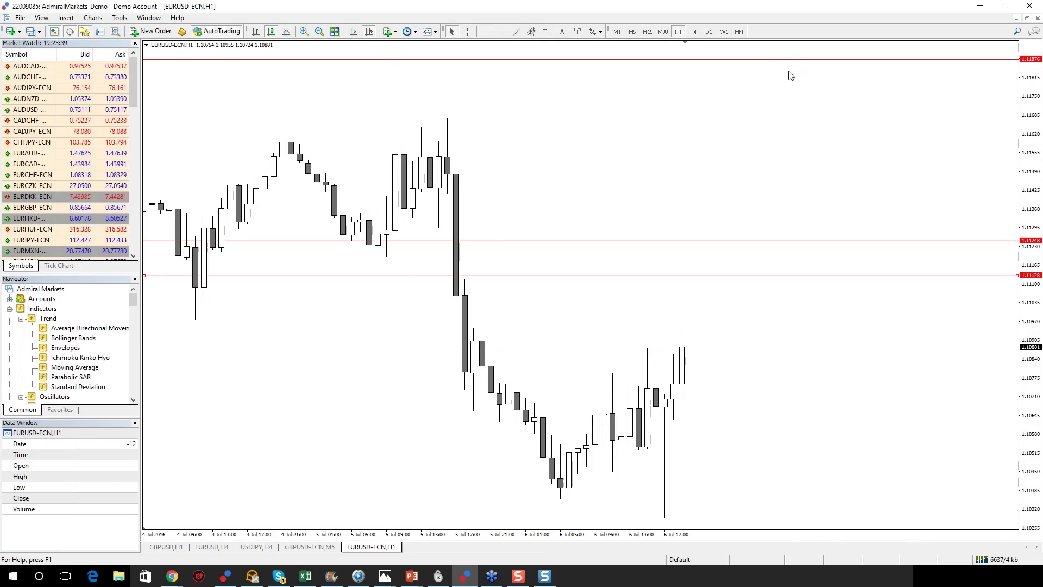
{"action": "double_click", "coordinate": [782, 60]}
{"action": "left_click_drag", "start_coordinate": [783, 64], "coordinate": [782, 69]}
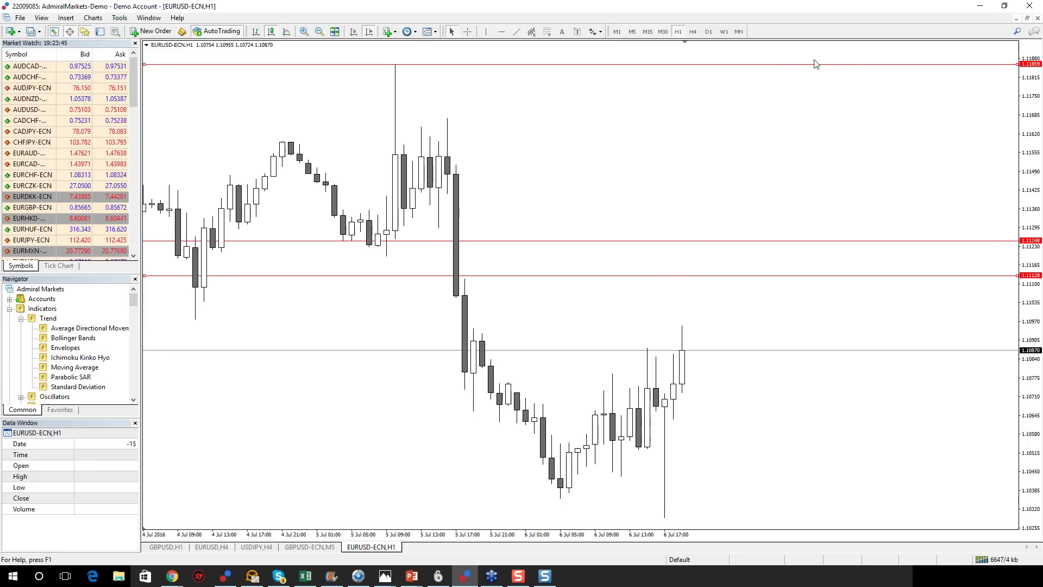
Delete the horizontal line at 1.11128 and move the remaining lower line to 1.11254, at the 5 July candle's low.
{"action": "key", "text": "Delete"}
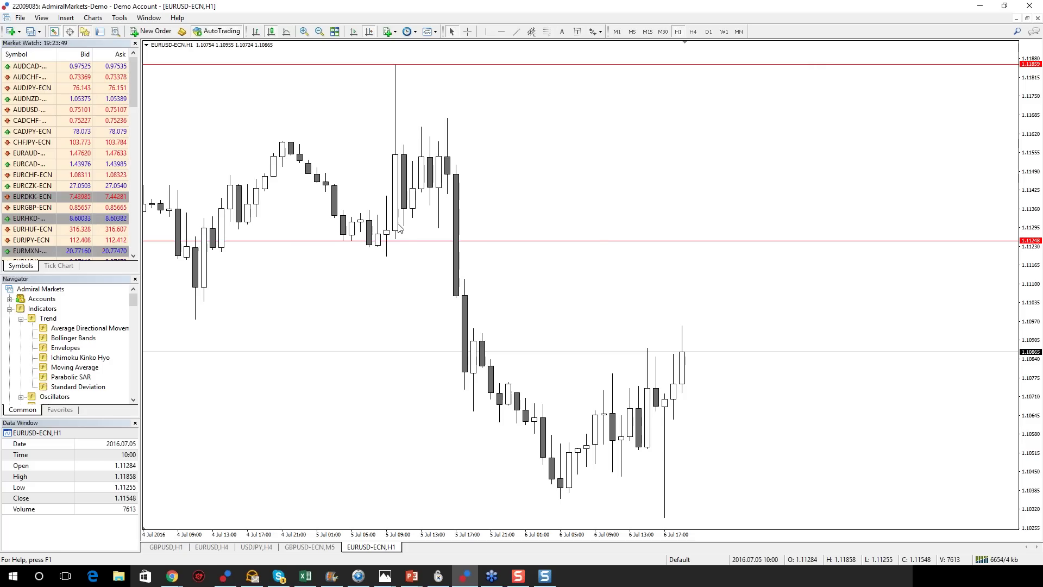
{"action": "left_click_drag", "start_coordinate": [407, 242], "coordinate": [407, 238]}
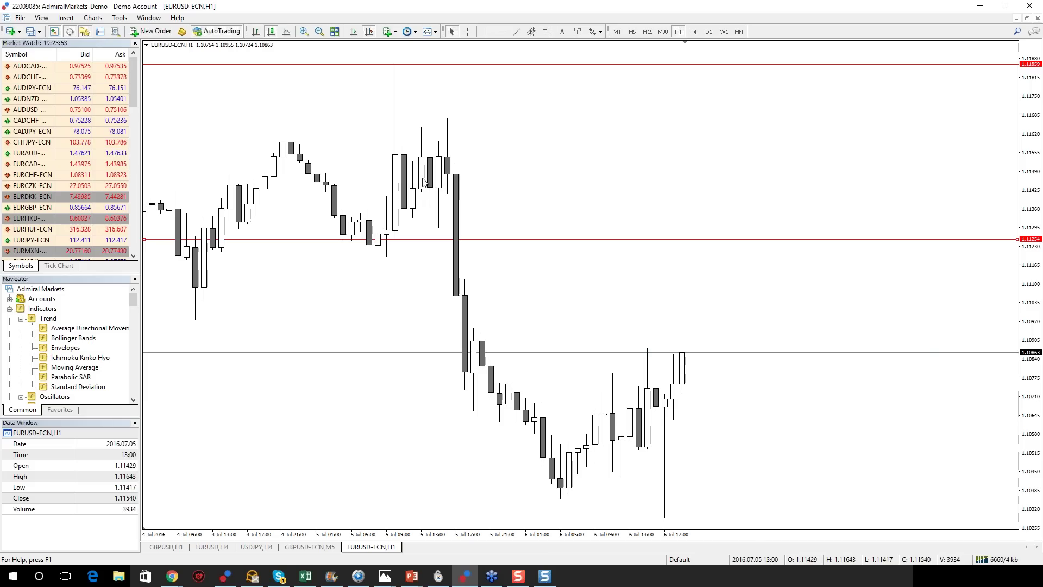
Draw a vertical line on the 5 July 2016 14:00 candle.
{"action": "left_click", "coordinate": [485, 31]}
{"action": "left_click", "coordinate": [430, 118]}
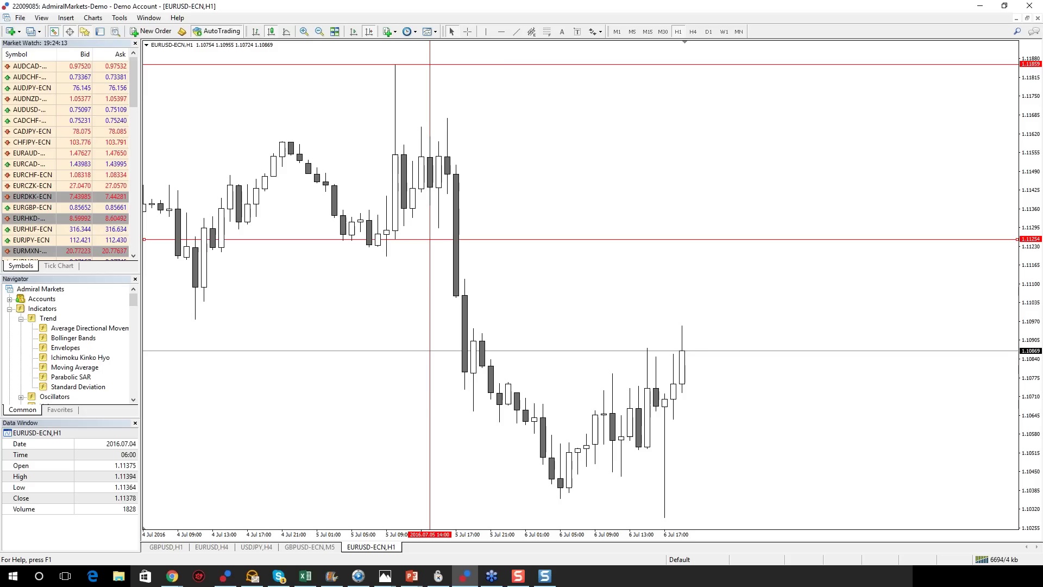
{"action": "key", "text": "alt+Tab"}
{"action": "key", "text": "alt+Tab"}
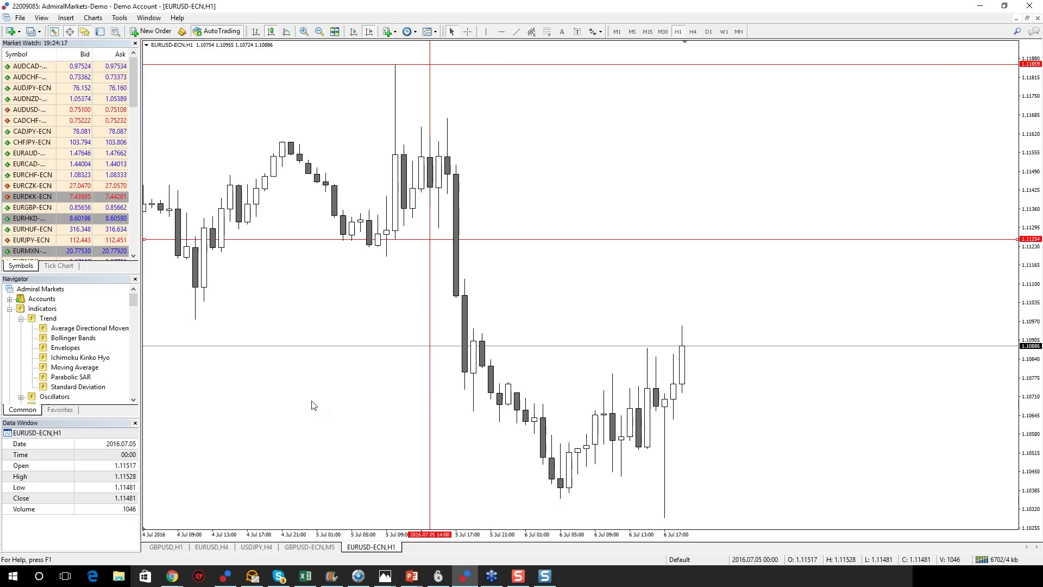
Add horizontal lines at 1.10978 and 1.11038, at the lows of the two neighbouring 4 July candles.
{"action": "scroll", "coordinate": [595, 163], "scroll_direction": "down", "scroll_amount": 5}
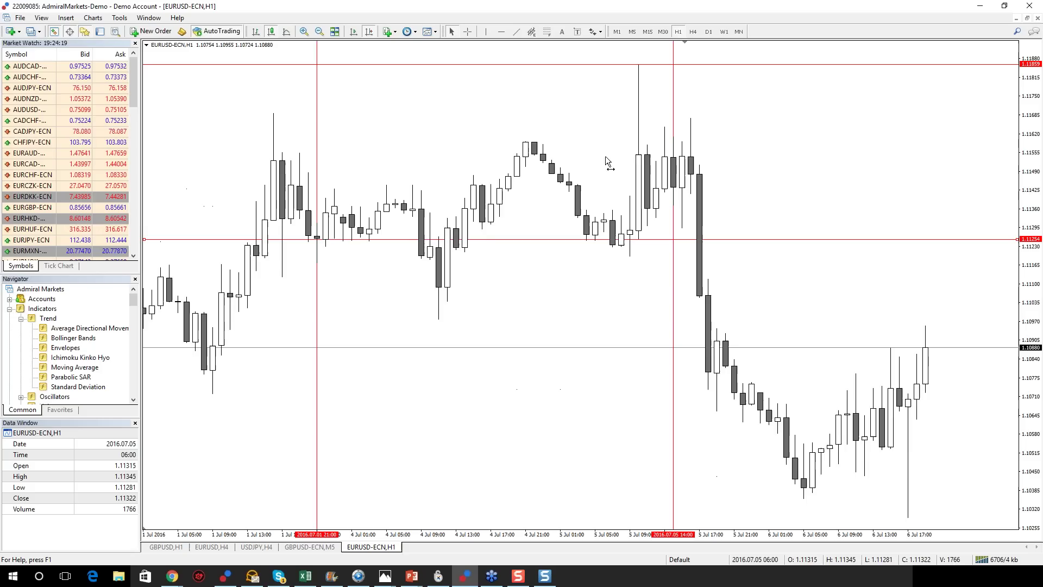
{"action": "left_click", "coordinate": [501, 32]}
{"action": "left_click_drag", "start_coordinate": [478, 308], "coordinate": [481, 318]}
{"action": "left_click", "coordinate": [501, 31]}
{"action": "left_click_drag", "start_coordinate": [489, 256], "coordinate": [486, 302]}
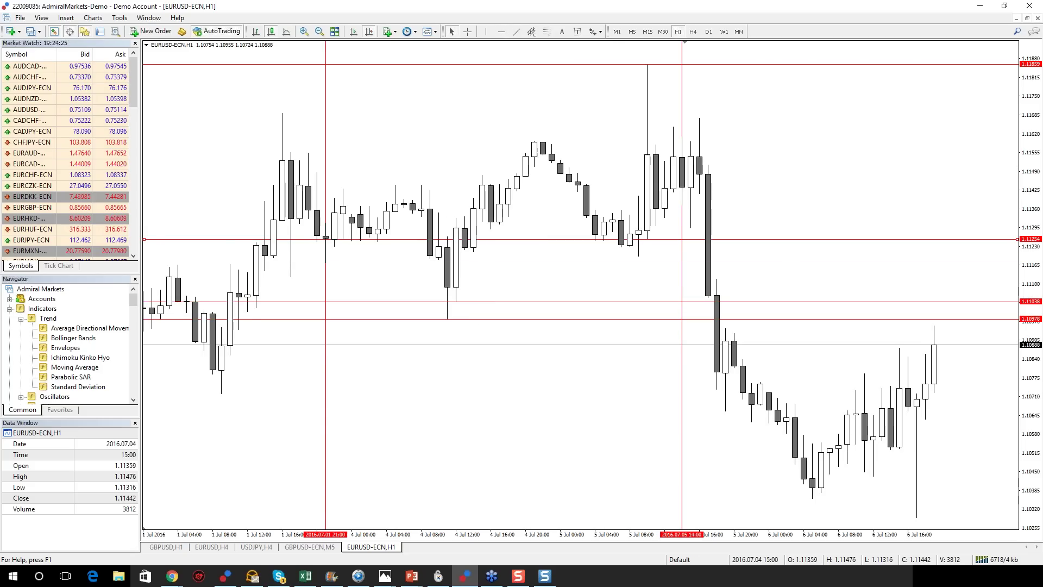
Add a horizontal line at 1.10720, at the swing low of the 1 July morning candles.
{"action": "scroll", "coordinate": [825, 165], "scroll_direction": "up", "scroll_amount": 5}
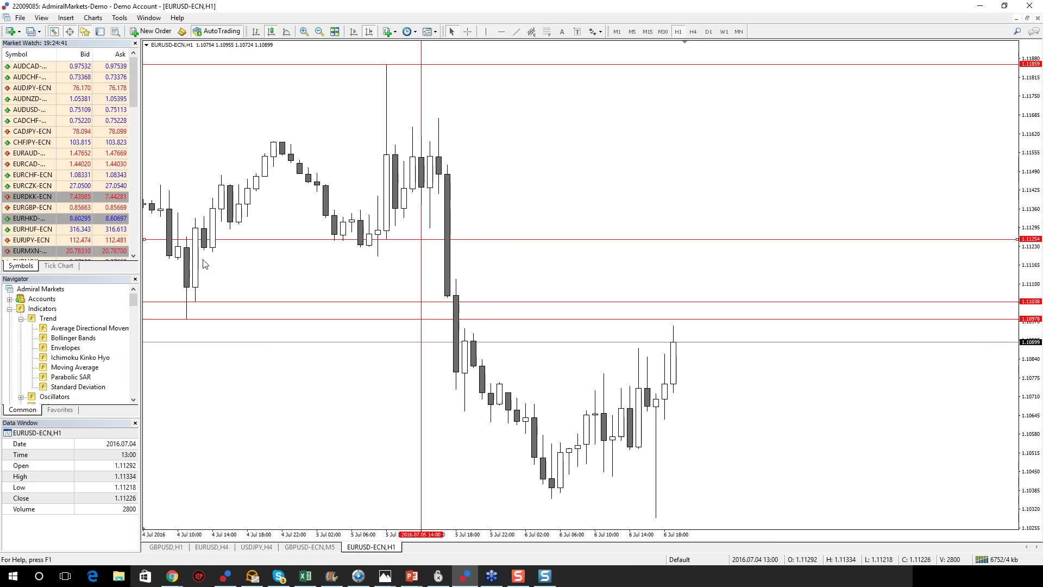
{"action": "left_click_drag", "start_coordinate": [205, 295], "coordinate": [288, 278]}
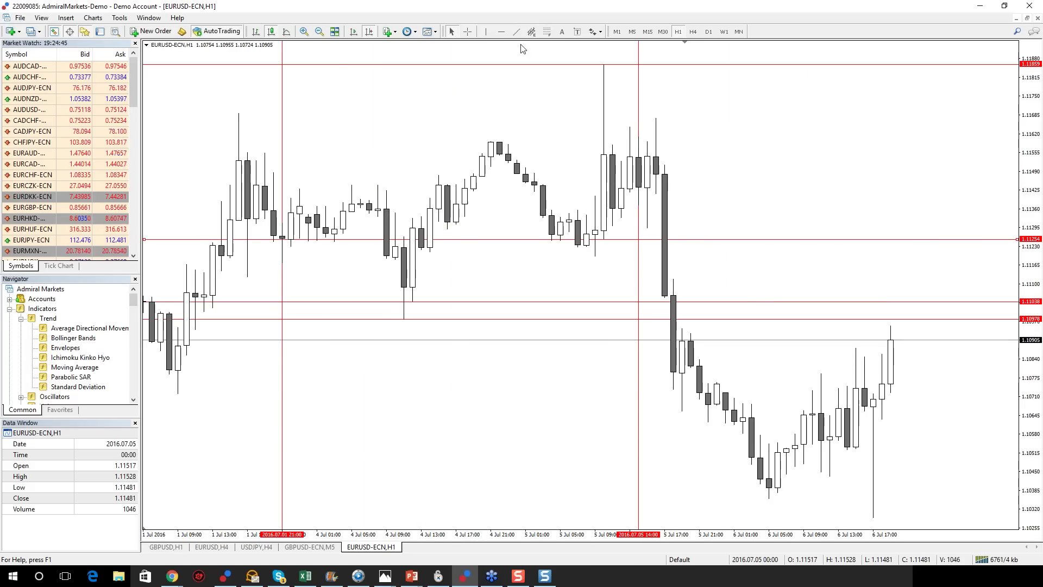
{"action": "left_click", "coordinate": [501, 31]}
{"action": "left_click", "coordinate": [294, 356]}
{"action": "left_click_drag", "start_coordinate": [294, 372], "coordinate": [286, 392]}
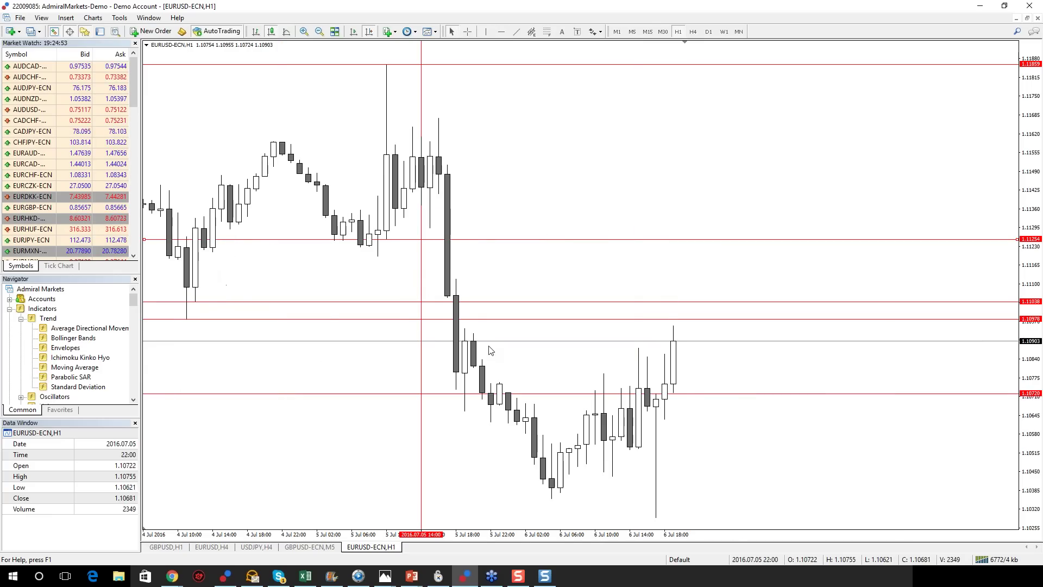
Trace the 5 July 17:00 breakout candle and the following drop to the 1.10720 line with the crosshair.
{"action": "left_click", "coordinate": [467, 31]}
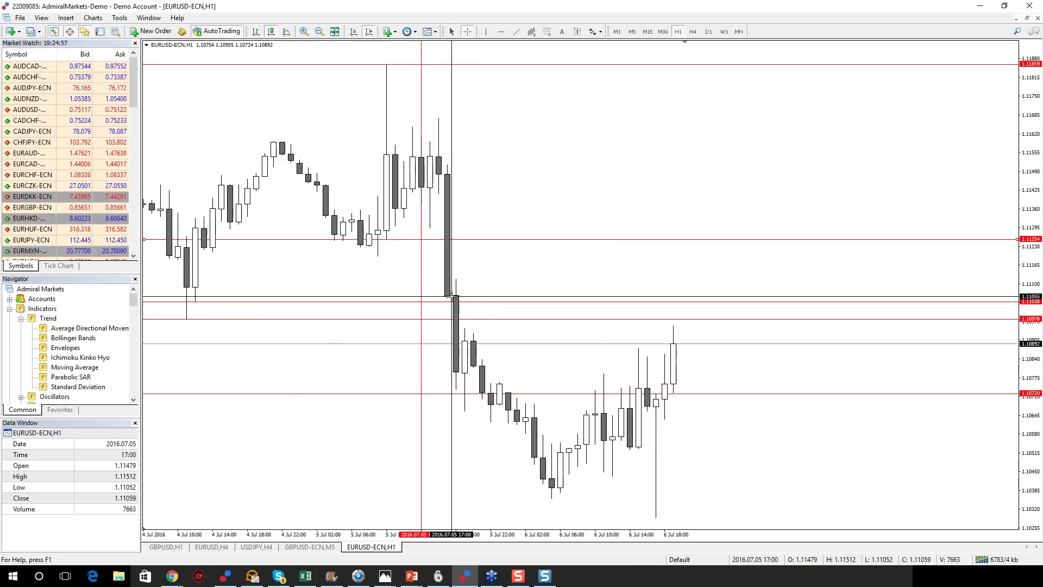
{"action": "left_click", "coordinate": [460, 346]}
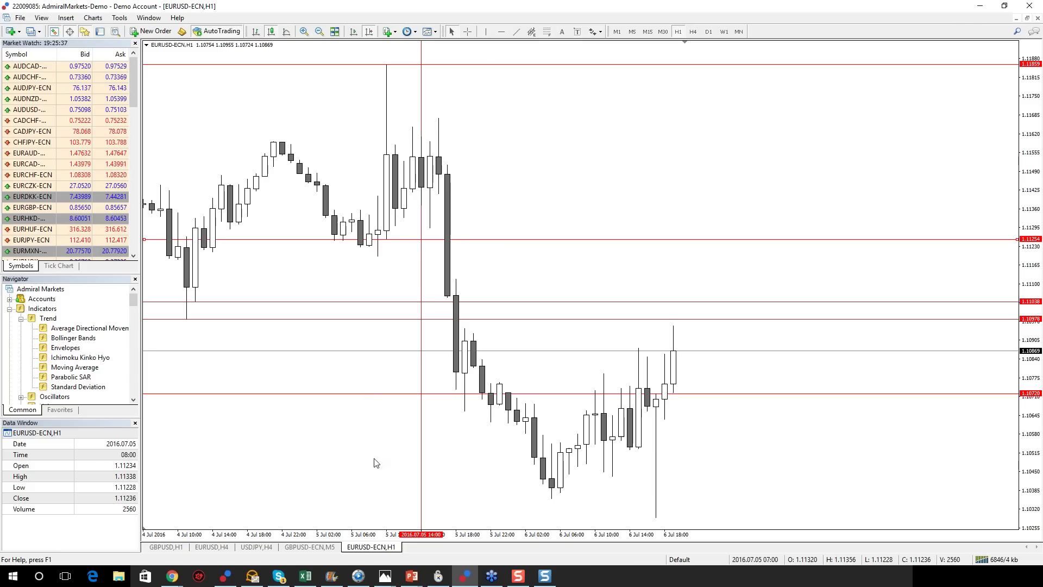
{"action": "left_click", "coordinate": [467, 31]}
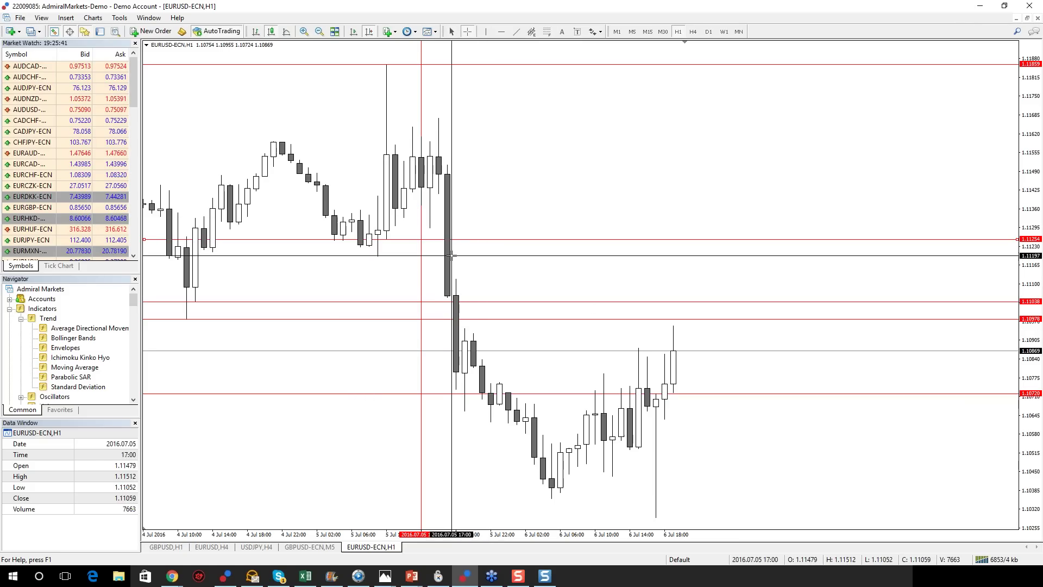
{"action": "left_click_drag", "start_coordinate": [454, 247], "coordinate": [470, 391]}
Try a horizontal line at 1.11586 near the 4 July highs, and remove it along with the 1.11254 line.
{"action": "scroll", "coordinate": [431, 461], "scroll_direction": "up", "scroll_amount": 10}
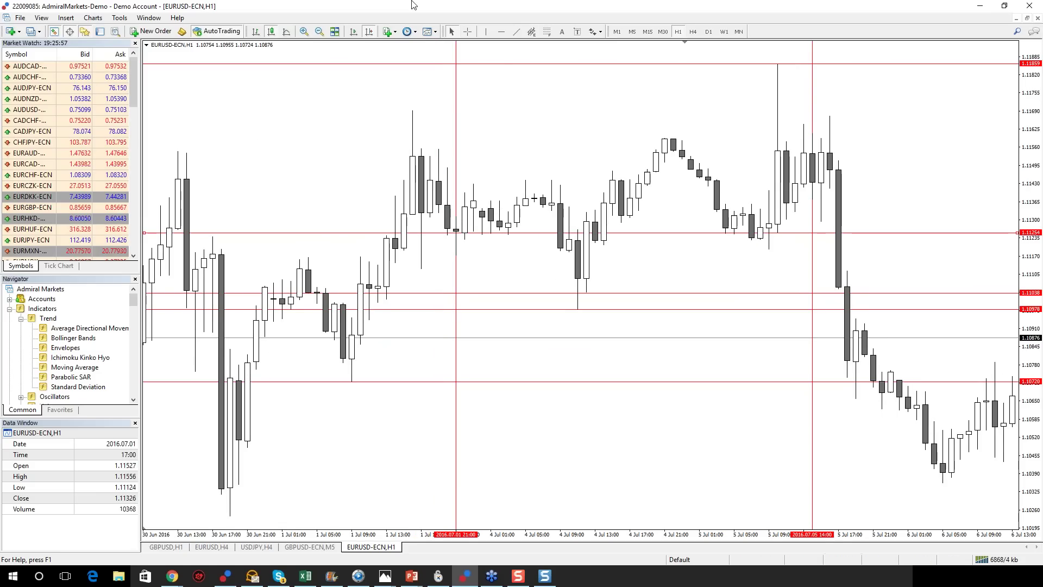
{"action": "left_click", "coordinate": [501, 31]}
{"action": "left_click", "coordinate": [361, 411]}
{"action": "left_click_drag", "start_coordinate": [360, 413], "coordinate": [611, 141]}
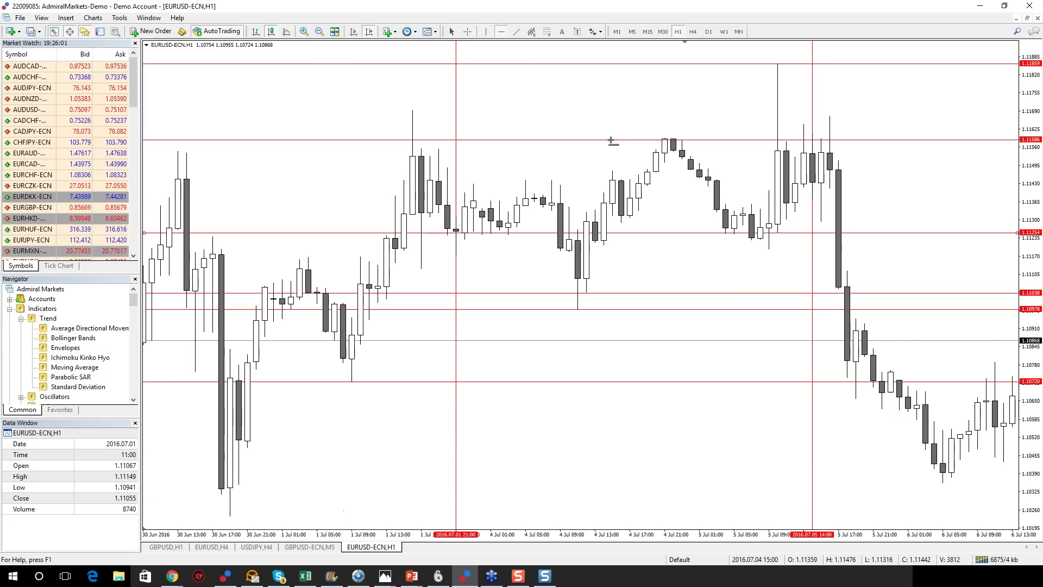
{"action": "key", "text": "Delete"}
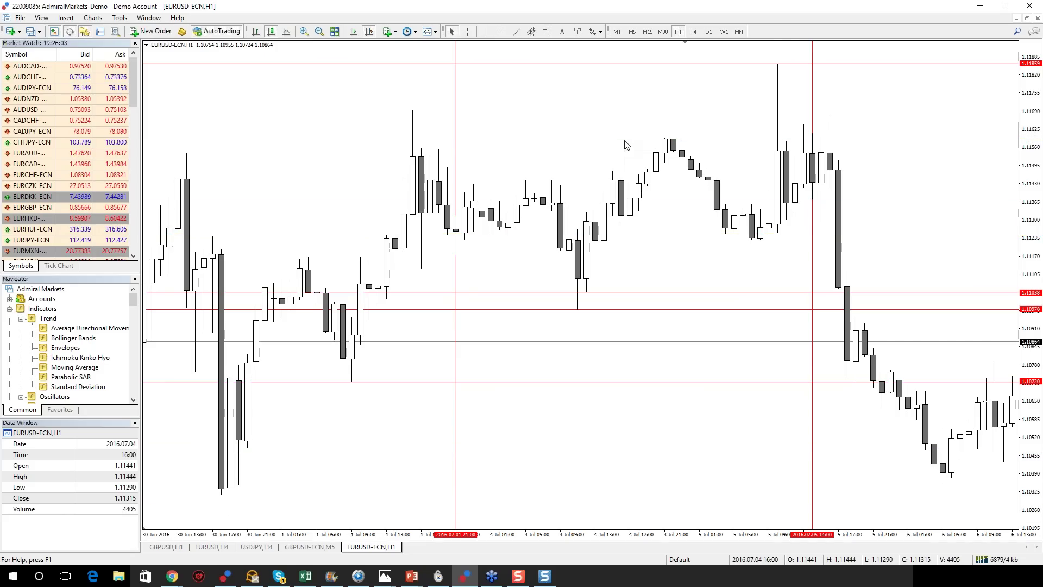
Add a horizontal line at 1.11250, at the low of the 5 July master candle.
{"action": "scroll", "coordinate": [687, 260], "scroll_direction": "down", "scroll_amount": 10}
{"action": "scroll", "coordinate": [459, 370], "scroll_direction": "down", "scroll_amount": 5}
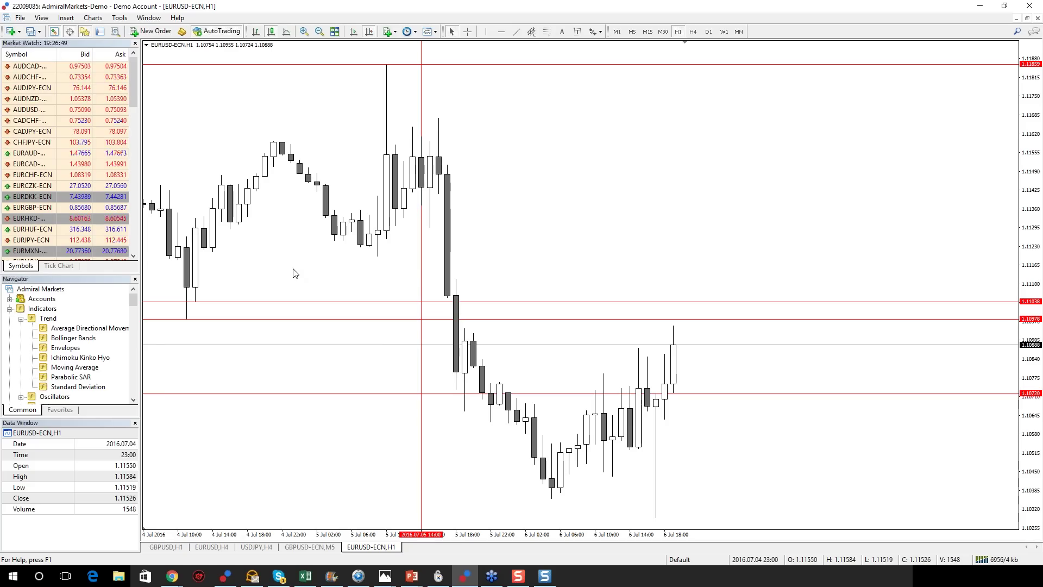
{"action": "scroll", "coordinate": [359, 275], "scroll_direction": "up", "scroll_amount": 5}
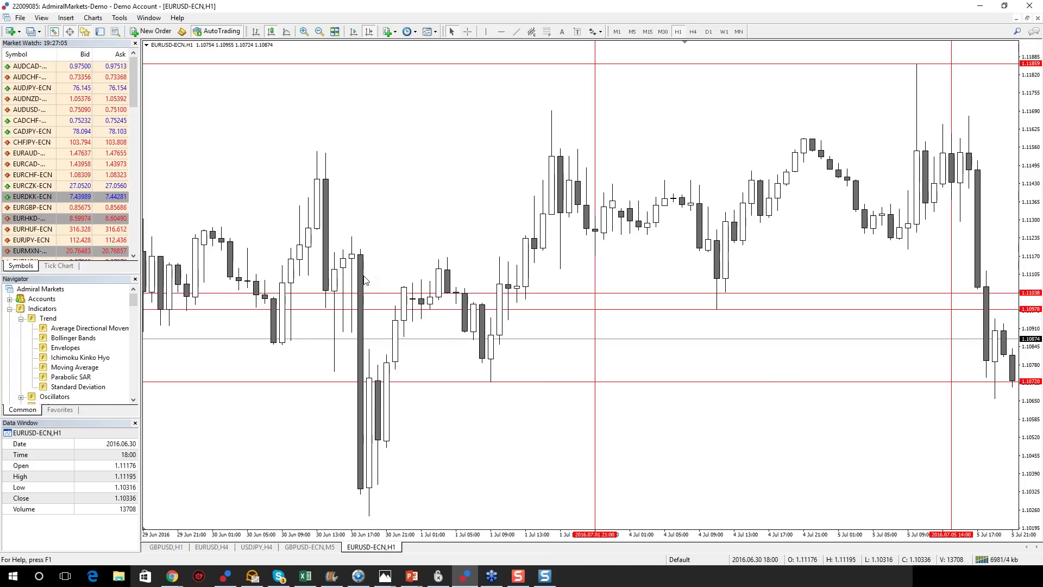
{"action": "scroll", "coordinate": [775, 368], "scroll_direction": "down", "scroll_amount": 5}
{"action": "scroll", "coordinate": [762, 369], "scroll_direction": "down", "scroll_amount": 1}
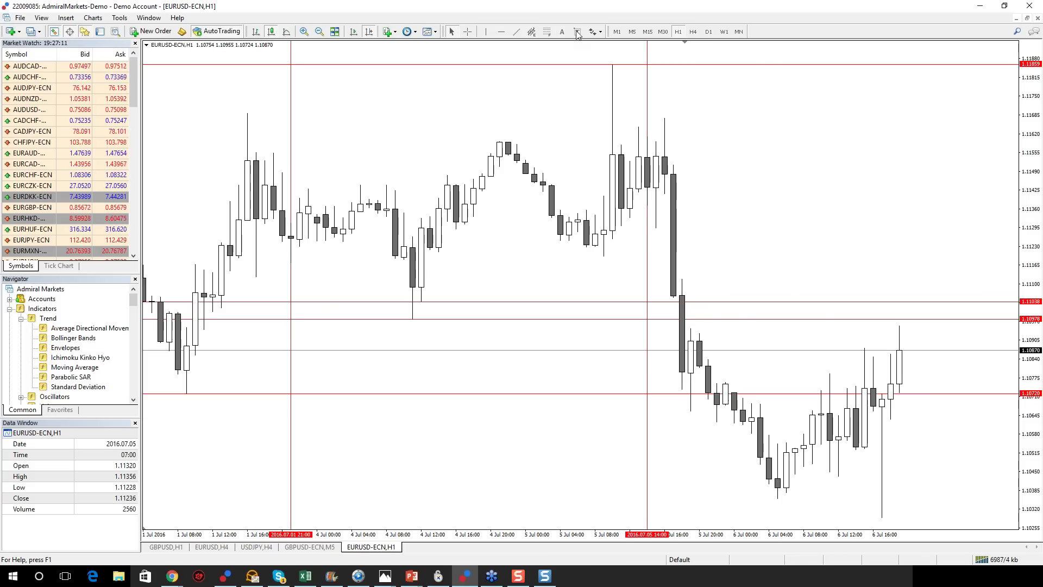
{"action": "left_click", "coordinate": [500, 31]}
{"action": "left_click_drag", "start_coordinate": [624, 187], "coordinate": [625, 239]}
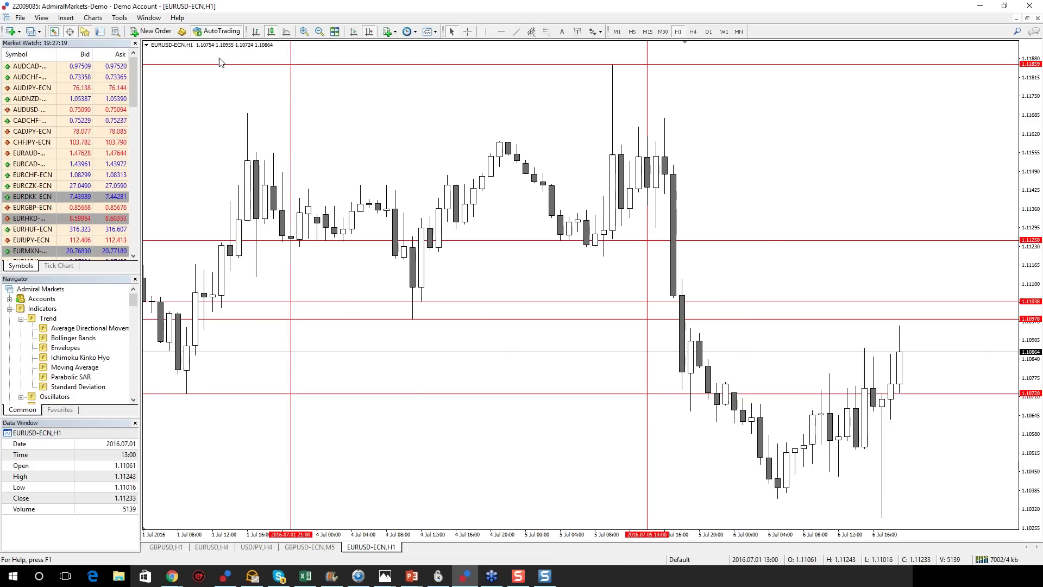
Switch to the PowerPoint slide show with the ATR and fractals settings.
{"action": "scroll", "coordinate": [337, 103], "scroll_direction": "up", "scroll_amount": 5}
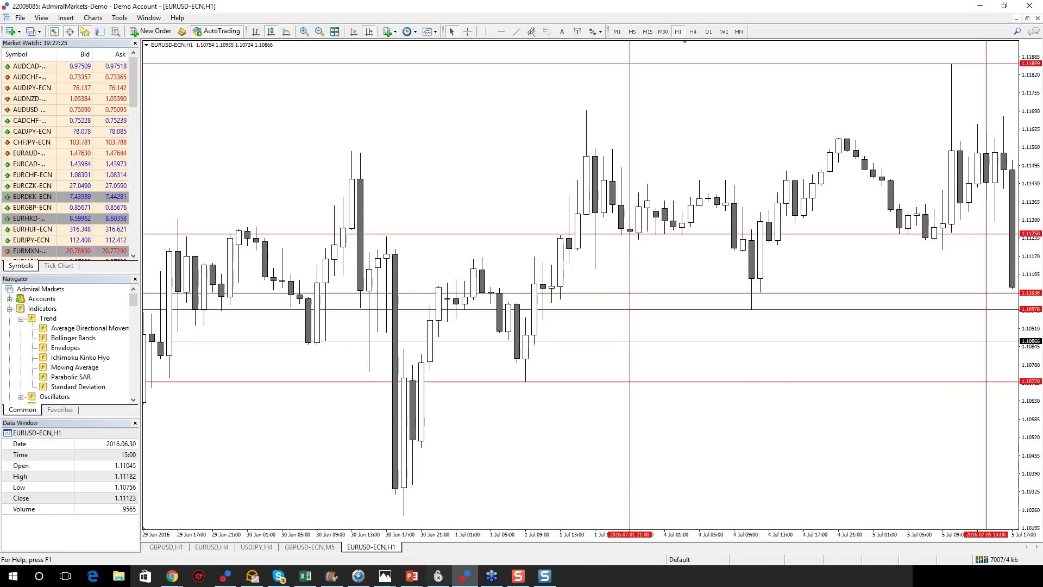
{"action": "mouse_move", "coordinate": [412, 580]}
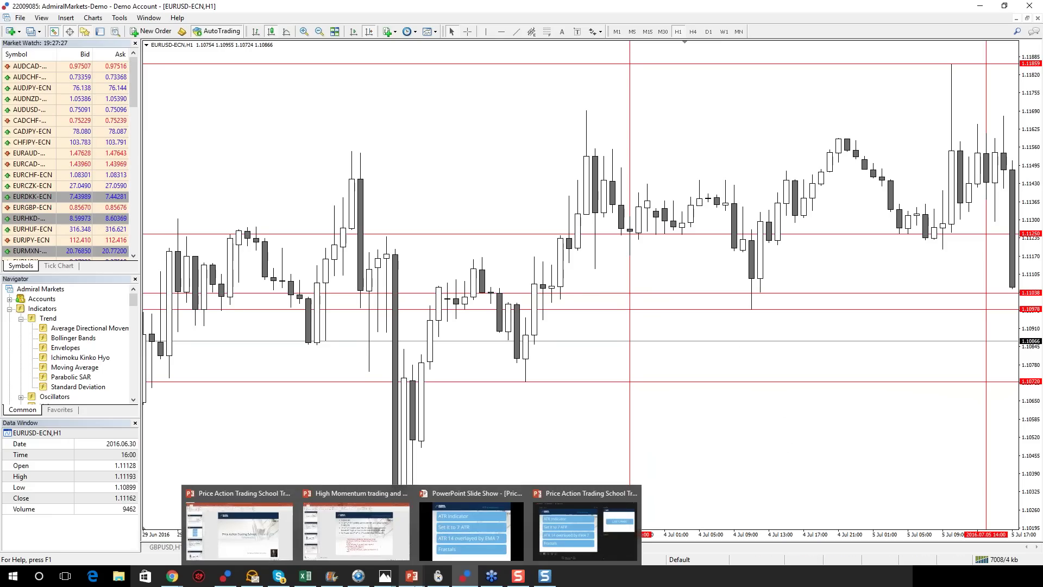
{"action": "left_click", "coordinate": [472, 530]}
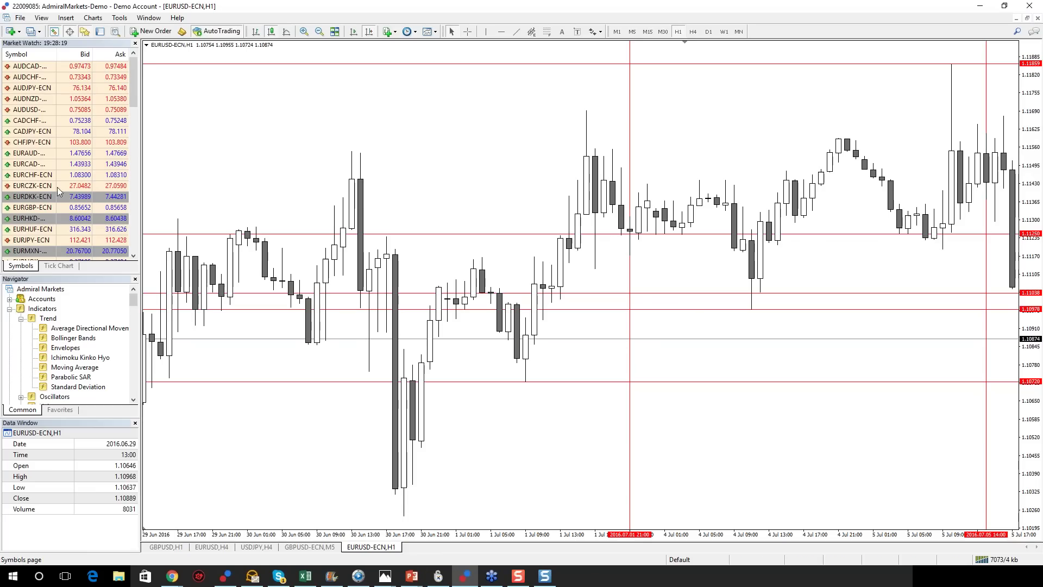
Bring up the GBPUSD-ECN,M5 chart and review the list of indicators applied to it.
{"action": "left_click", "coordinate": [332, 547]}
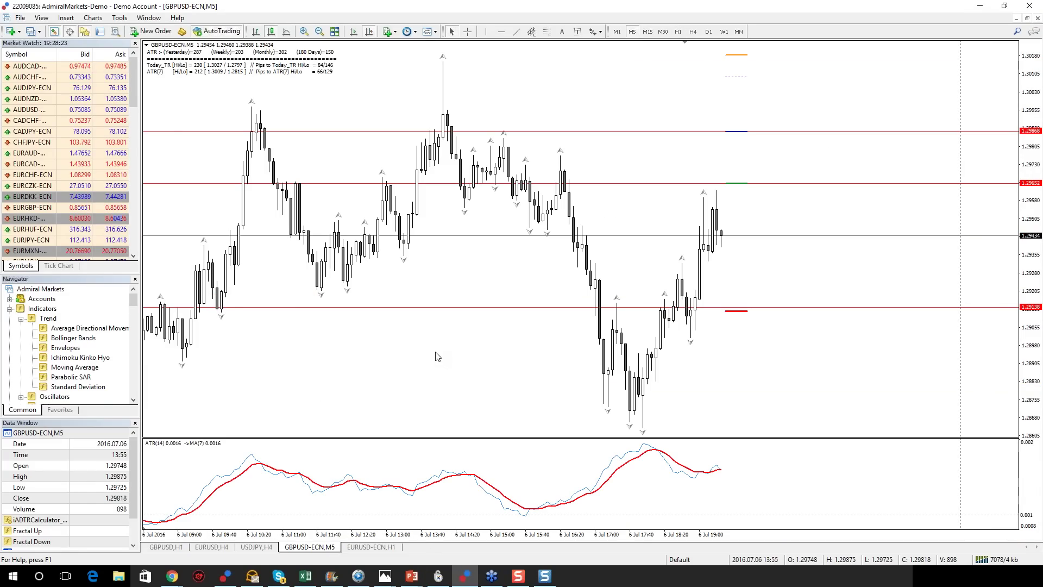
{"action": "scroll", "coordinate": [405, 377], "scroll_direction": "down", "scroll_amount": 2}
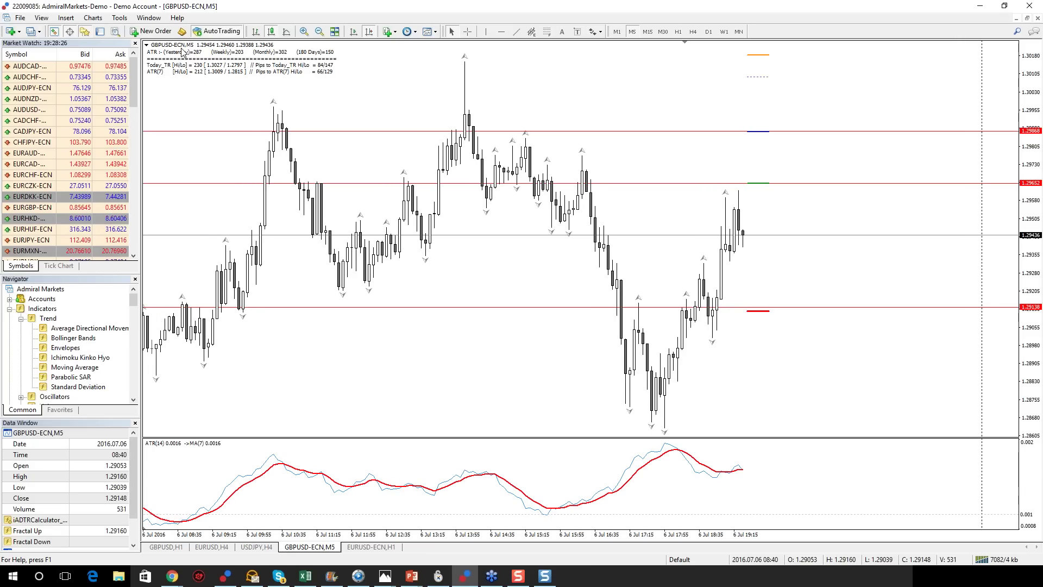
{"action": "right_click", "coordinate": [226, 115]}
{"action": "left_click", "coordinate": [259, 176]}
{"action": "left_click_drag", "start_coordinate": [136, 122], "coordinate": [388, 116]}
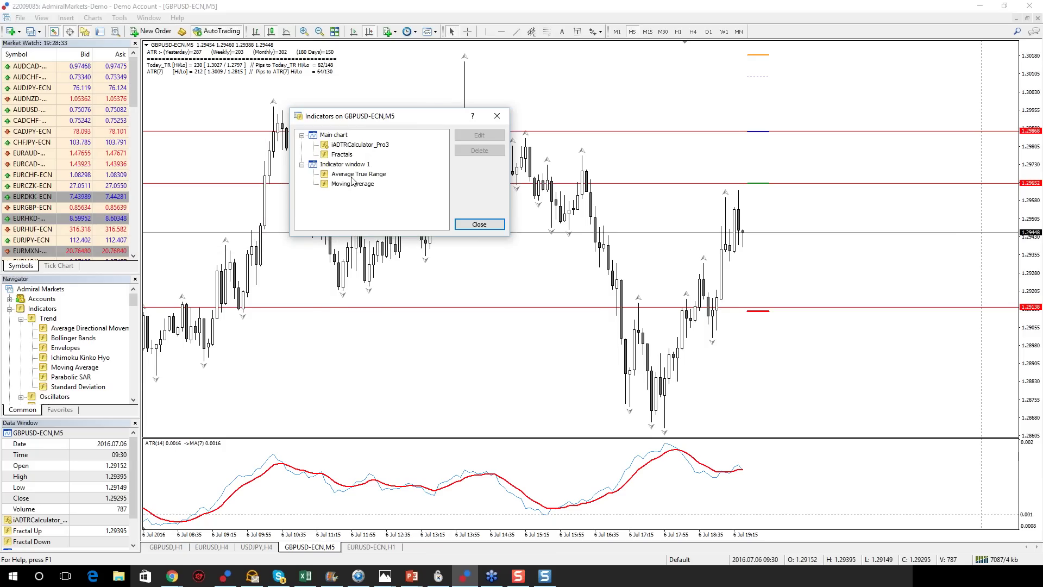
{"action": "left_click", "coordinate": [497, 116]}
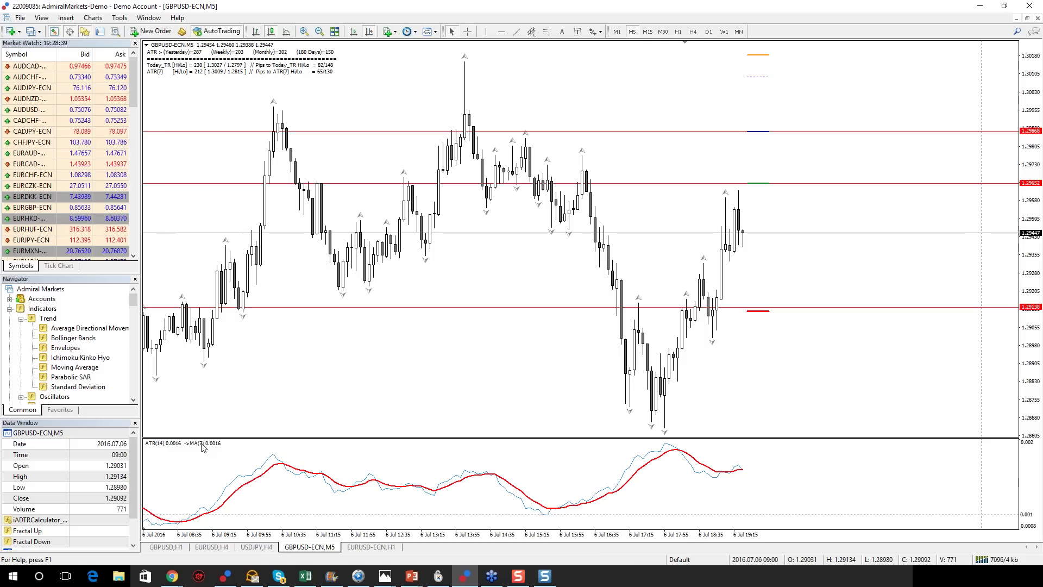
Delete the ATR and moving average indicator window from the GBPUSD M5 chart.
{"action": "right_click", "coordinate": [346, 459]}
{"action": "left_click", "coordinate": [400, 389]}
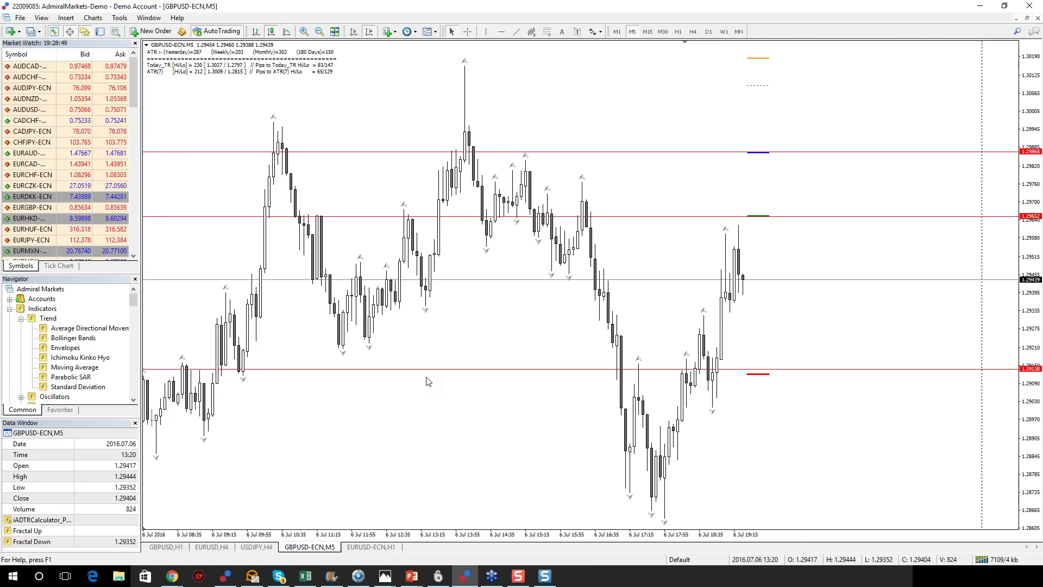
Align the 1.29138 line with the red range marker at 1.29121 and the 1.28584 line with the lower green marker at 1.28591.
{"action": "left_click_drag", "start_coordinate": [384, 421], "coordinate": [523, 407]}
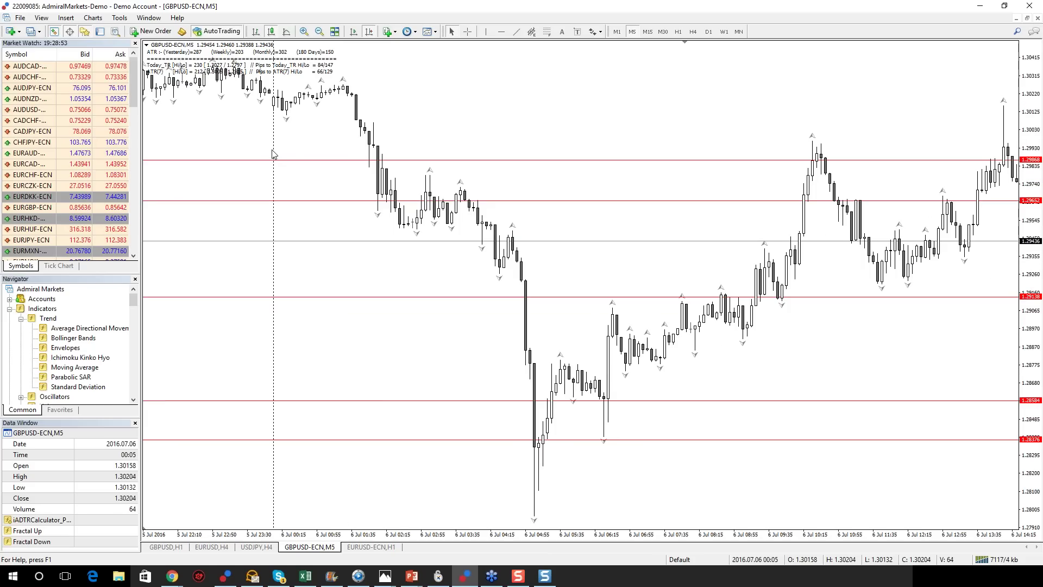
{"action": "scroll", "coordinate": [554, 128], "scroll_direction": "down", "scroll_amount": 5}
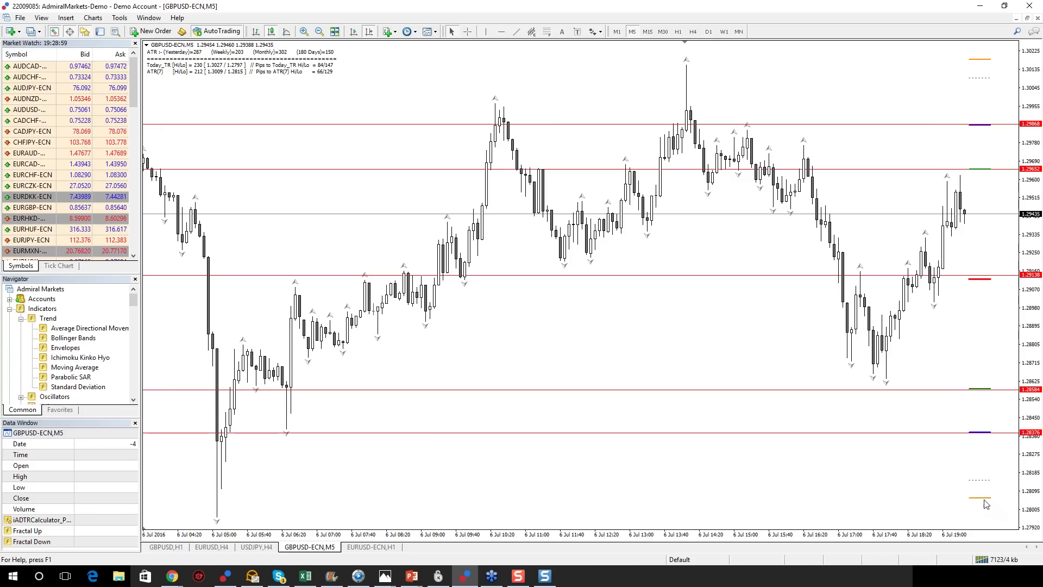
{"action": "mouse_move", "coordinate": [975, 125]}
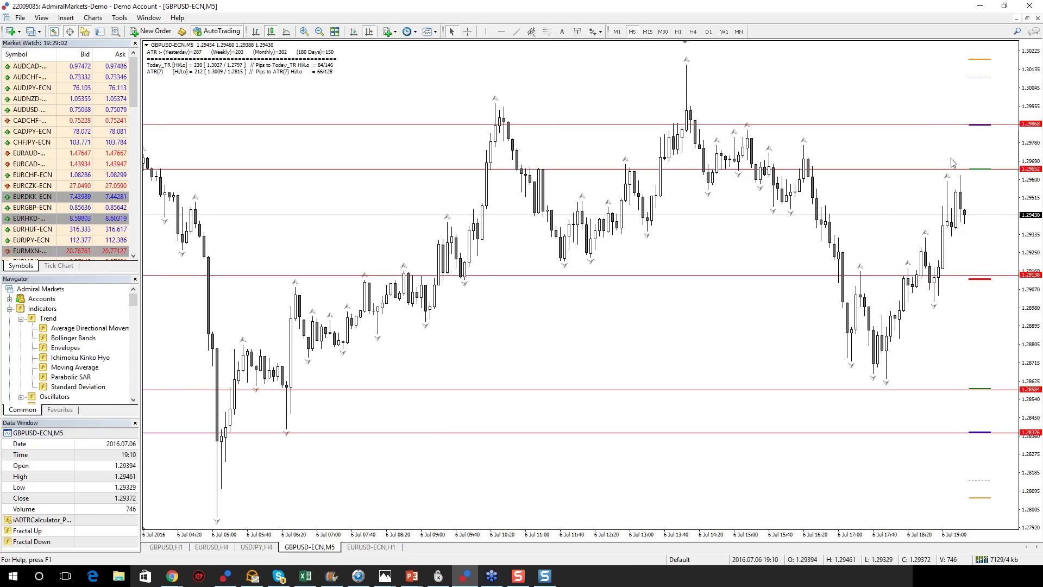
{"action": "key", "text": "plus"}
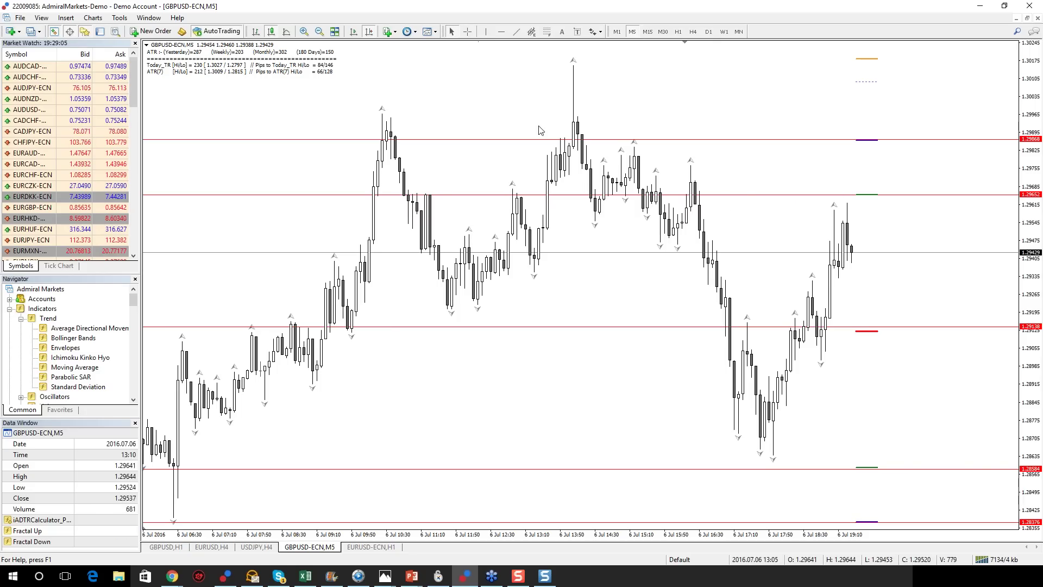
{"action": "double_click", "coordinate": [854, 327]}
{"action": "left_click_drag", "start_coordinate": [854, 327], "coordinate": [854, 330]}
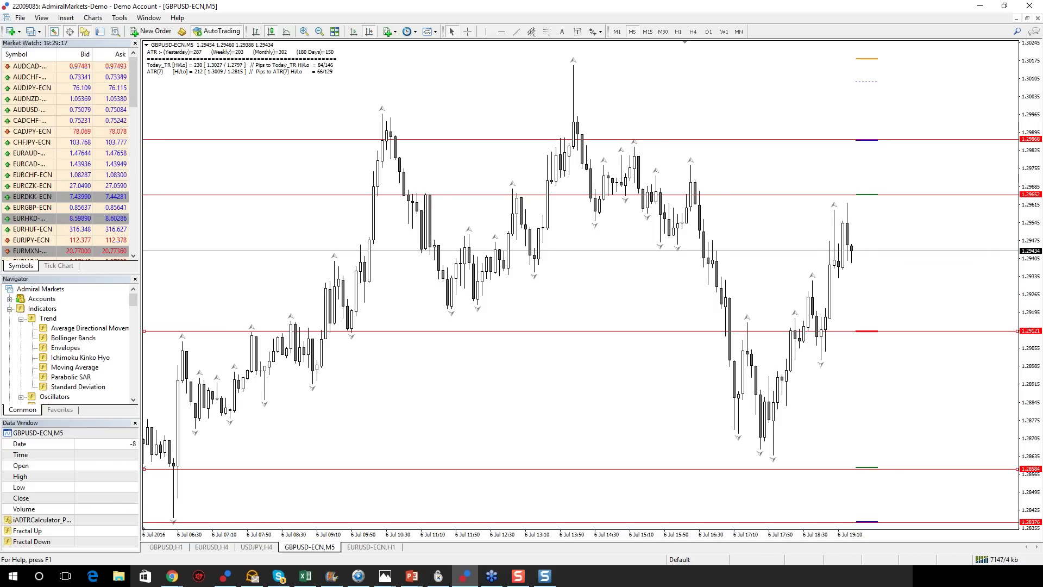
{"action": "left_click_drag", "start_coordinate": [888, 469], "coordinate": [887, 466]}
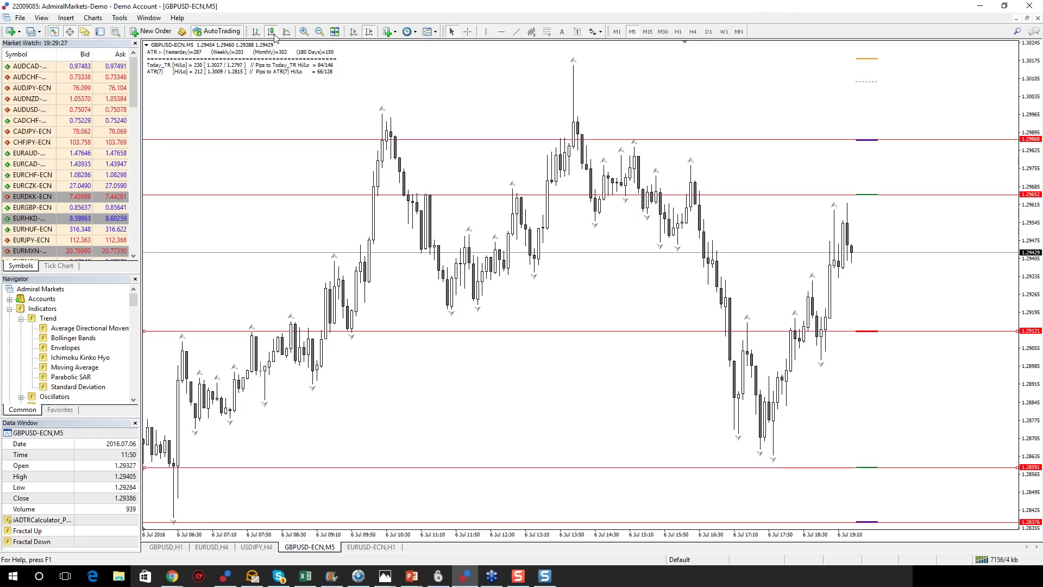
{"action": "left_click", "coordinate": [67, 19]}
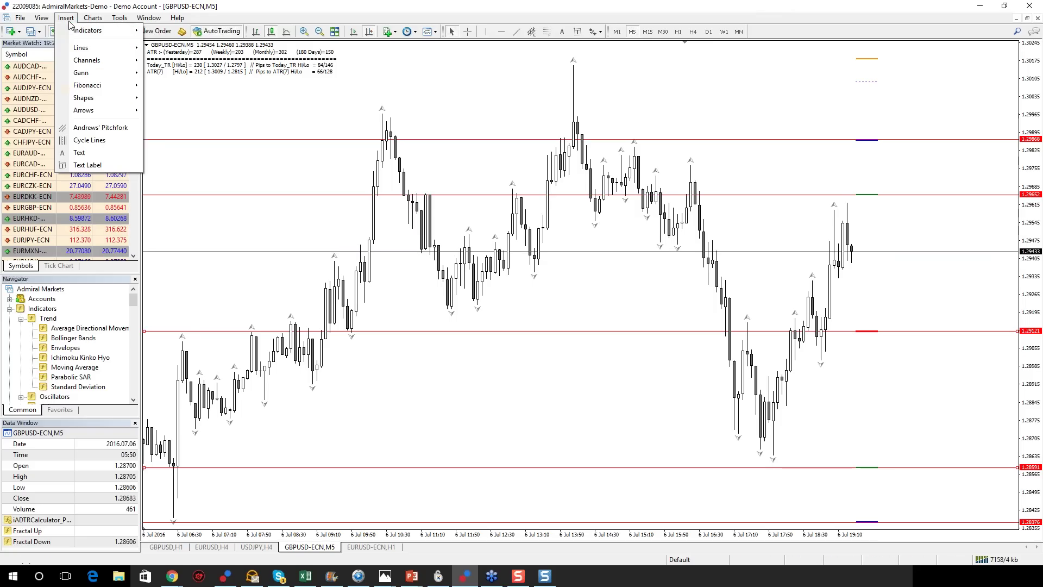
{"action": "mouse_move", "coordinate": [93, 31]}
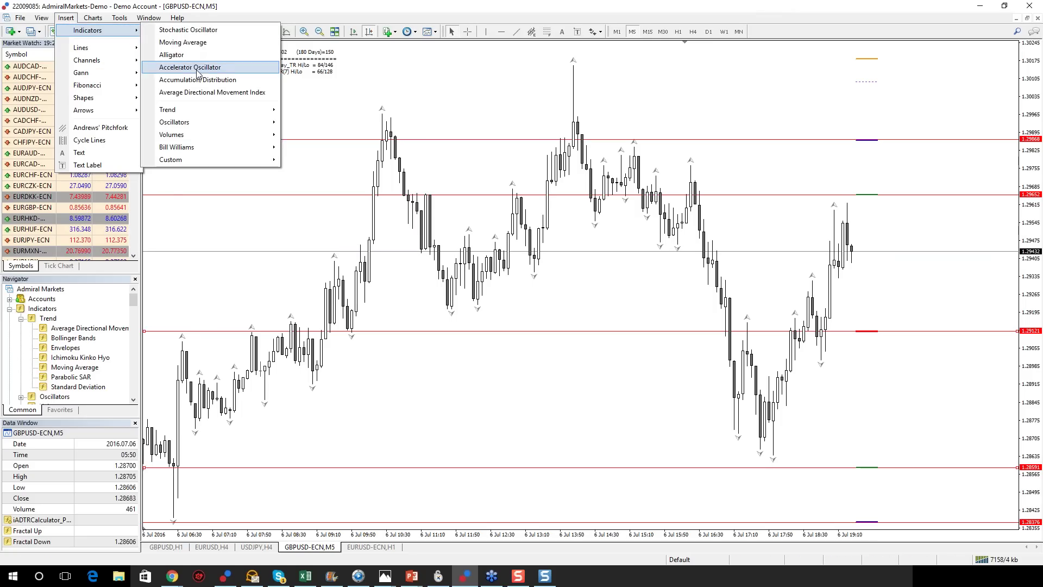
{"action": "mouse_move", "coordinate": [212, 150]}
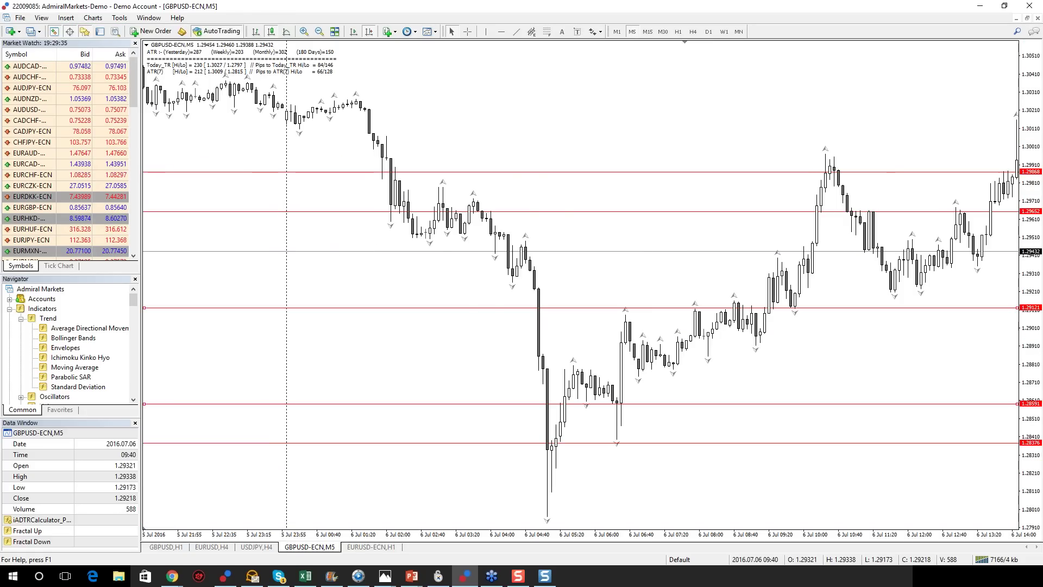
{"action": "scroll", "coordinate": [630, 125], "scroll_direction": "down", "scroll_amount": 5}
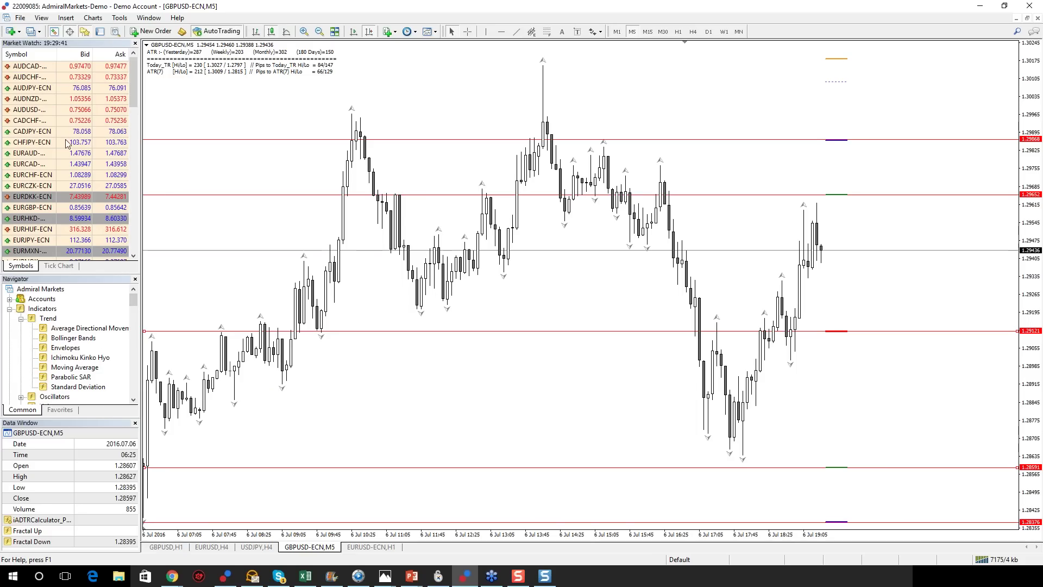
Add an Average True Range indicator with a period of 14 and DodgerBlue style to the GBPUSD M5 chart.
{"action": "left_click", "coordinate": [65, 18]}
{"action": "mouse_move", "coordinate": [88, 34]}
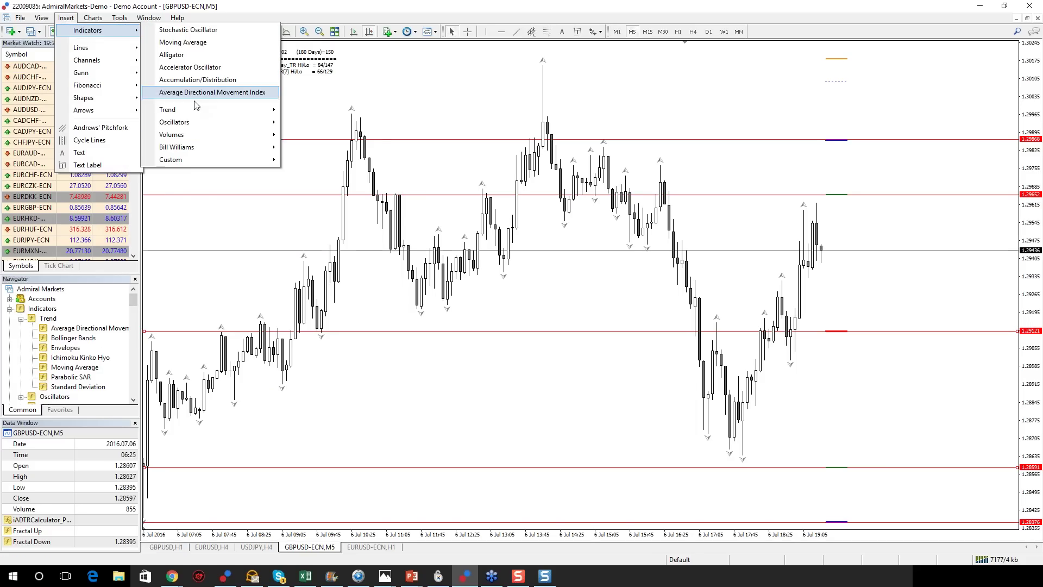
{"action": "mouse_move", "coordinate": [192, 126]}
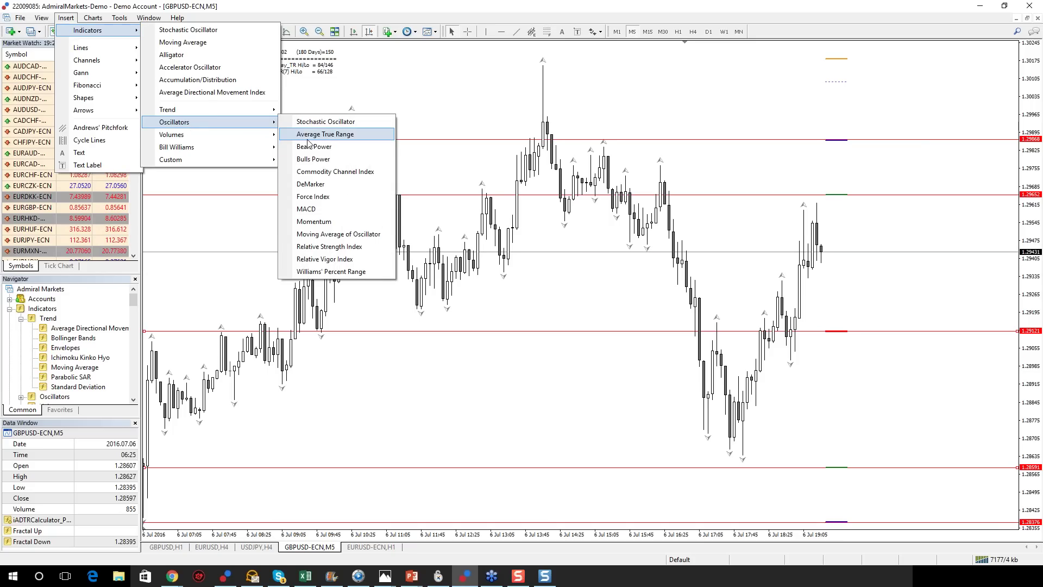
{"action": "left_click", "coordinate": [313, 134]}
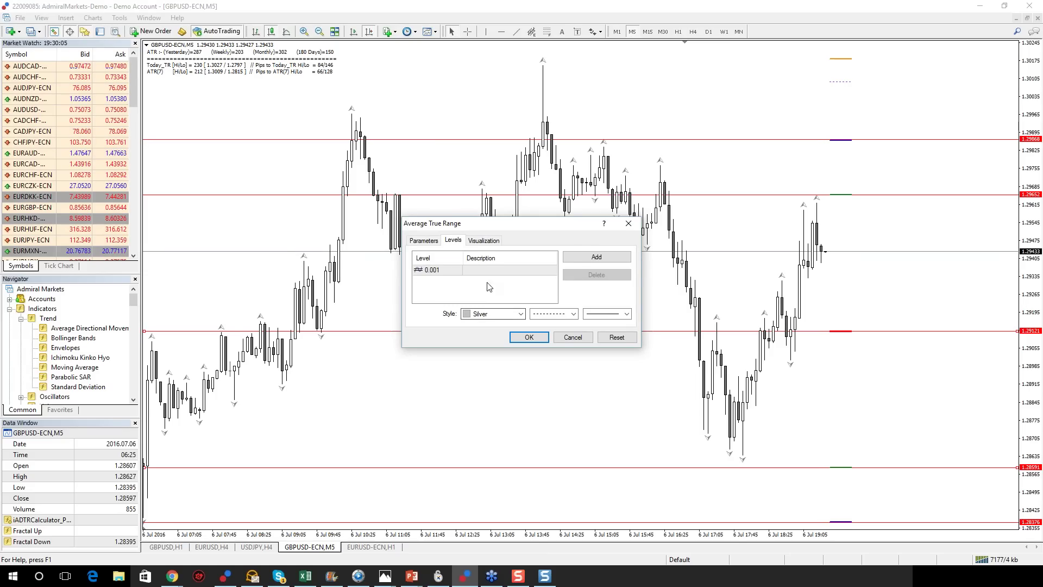
{"action": "left_click", "coordinate": [438, 241]}
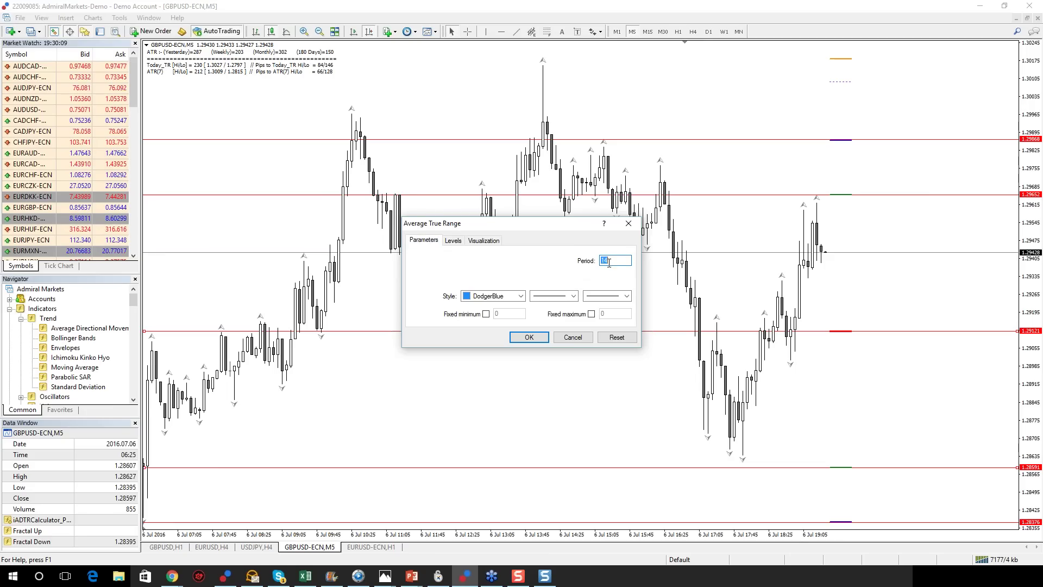
{"action": "left_click", "coordinate": [484, 241]}
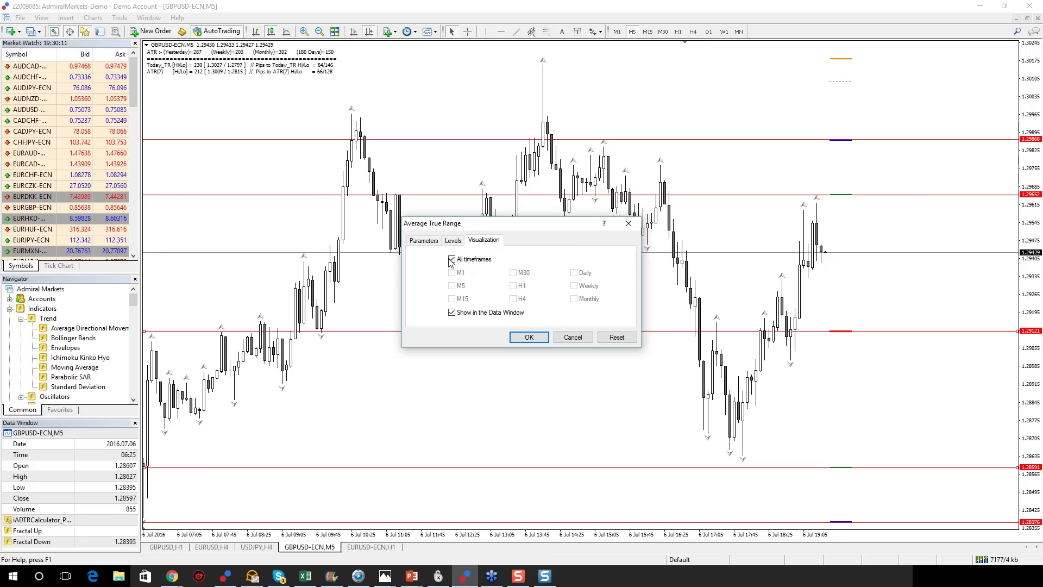
{"action": "left_click", "coordinate": [432, 243]}
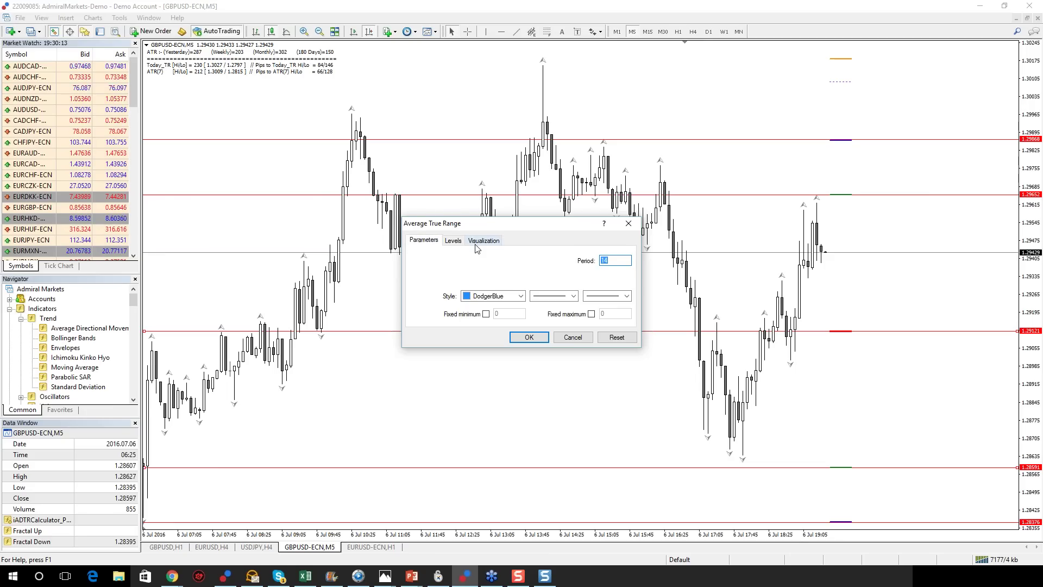
{"action": "left_click", "coordinate": [528, 337]}
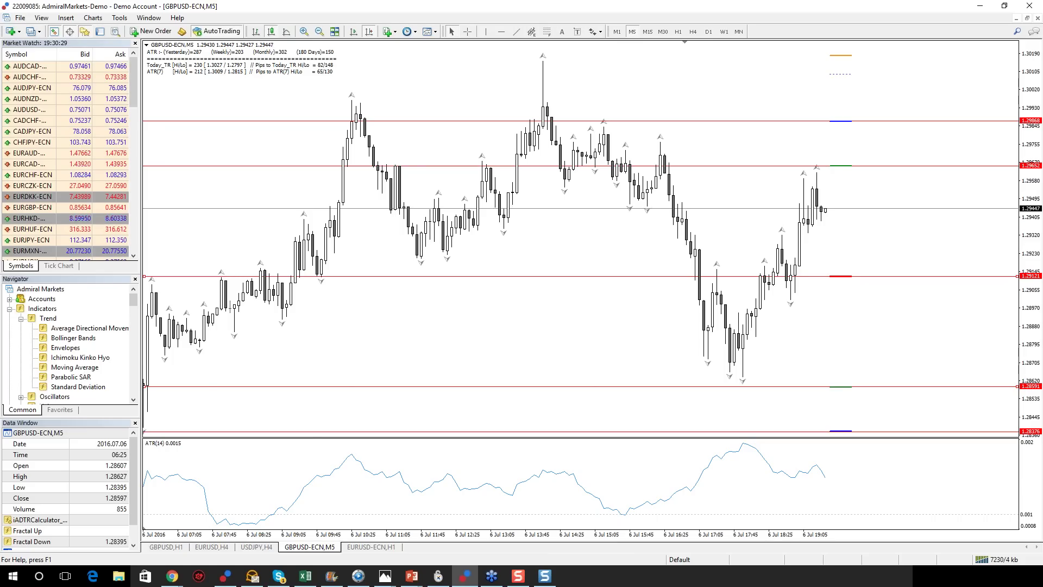
Add a red exponential moving average with period 7, applied to Previous Indicator's Data, to the ATR window.
{"action": "left_click_drag", "start_coordinate": [205, 378], "coordinate": [316, 482]}
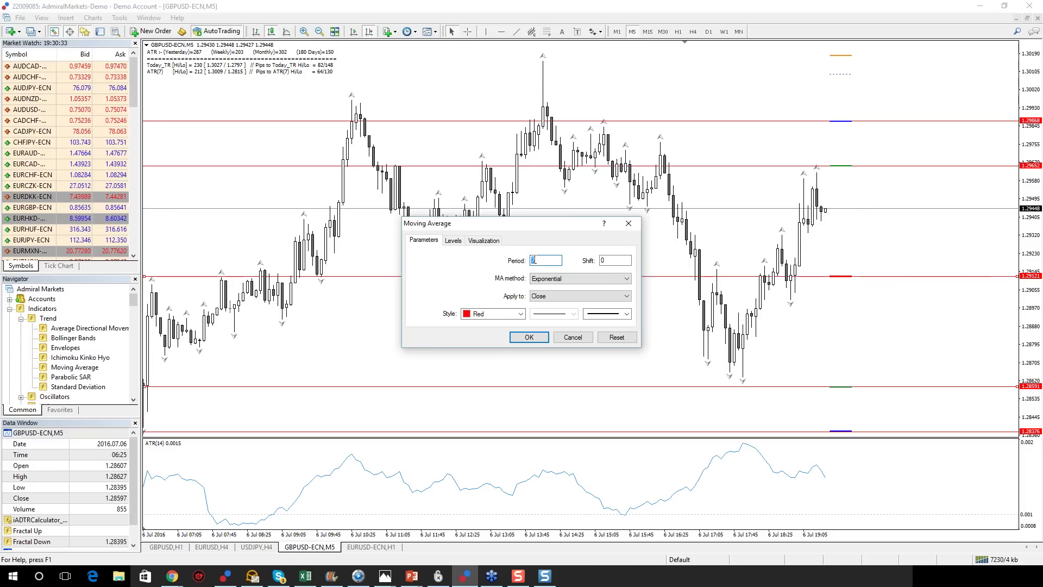
{"action": "left_click", "coordinate": [542, 294]}
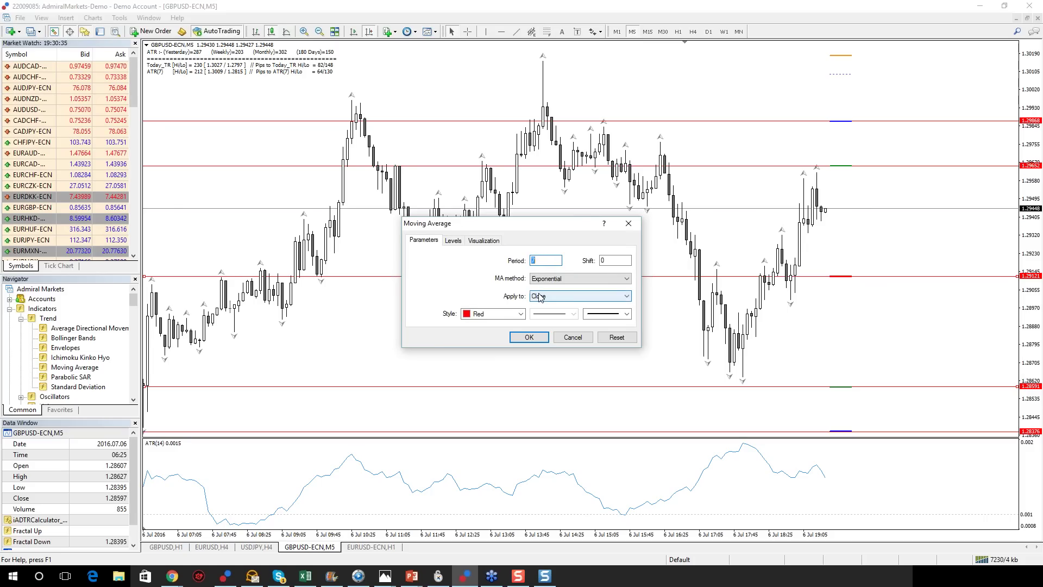
{"action": "left_click", "coordinate": [552, 355]}
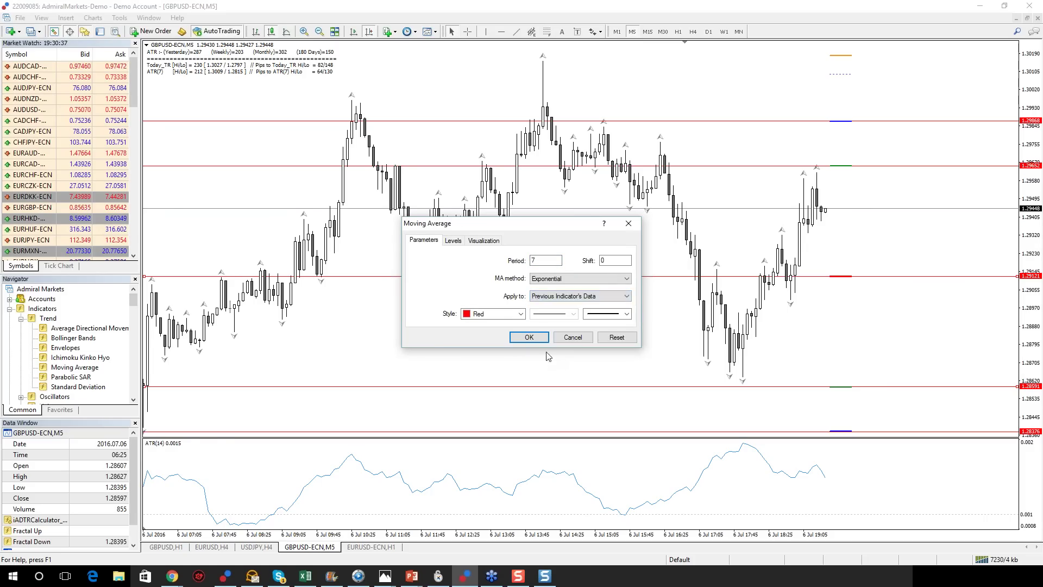
{"action": "left_click", "coordinate": [538, 338]}
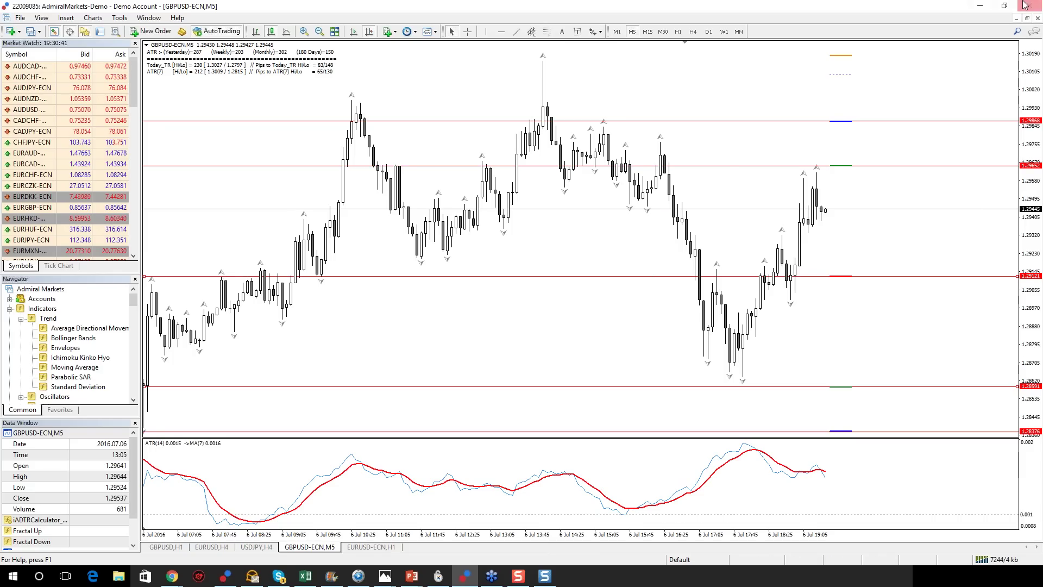
Review the earlier 6 July candles and measure the drop from the 02:10 candle at 1.29615 to the 1.29121 line.
{"action": "scroll", "coordinate": [388, 218], "scroll_direction": "up", "scroll_amount": 10}
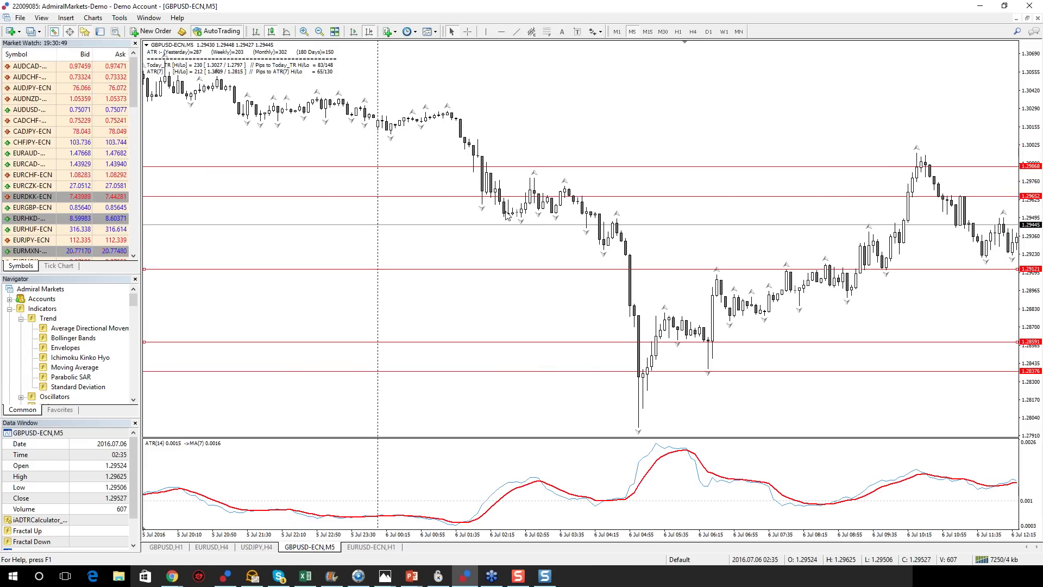
{"action": "mouse_move", "coordinate": [499, 494]}
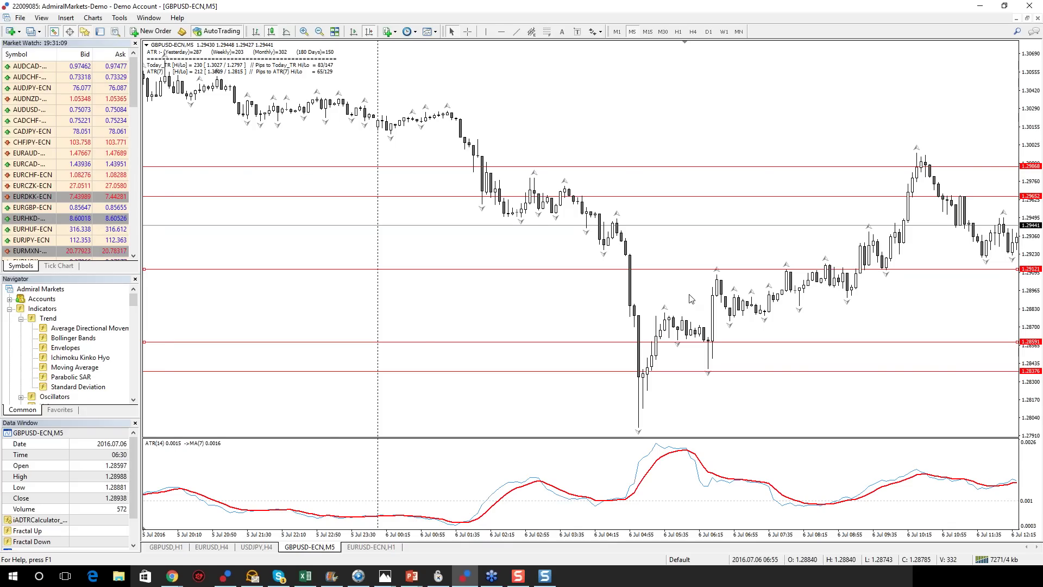
{"action": "key", "text": "End"}
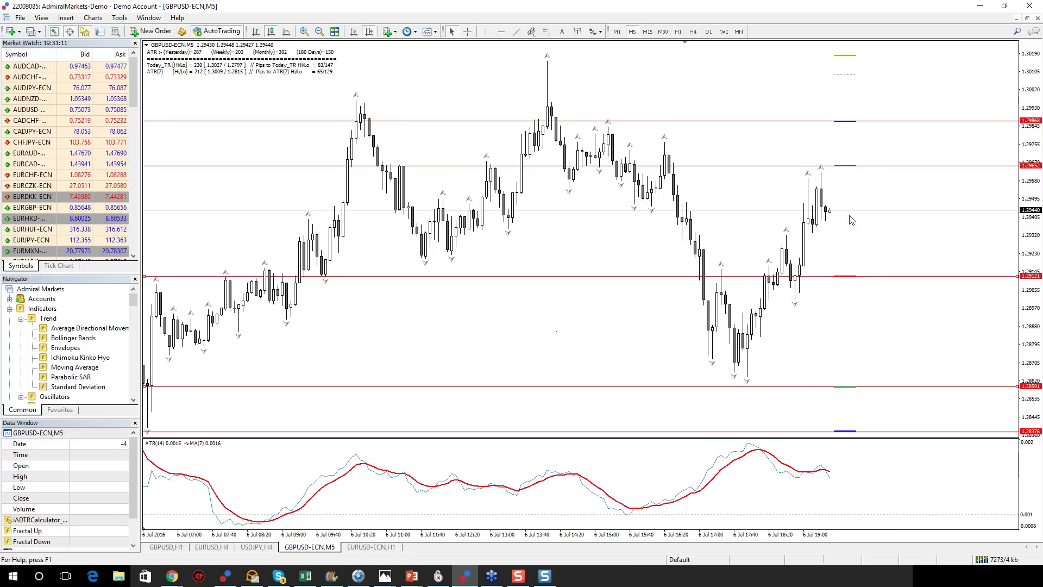
{"action": "scroll", "coordinate": [702, 311], "scroll_direction": "up", "scroll_amount": 5}
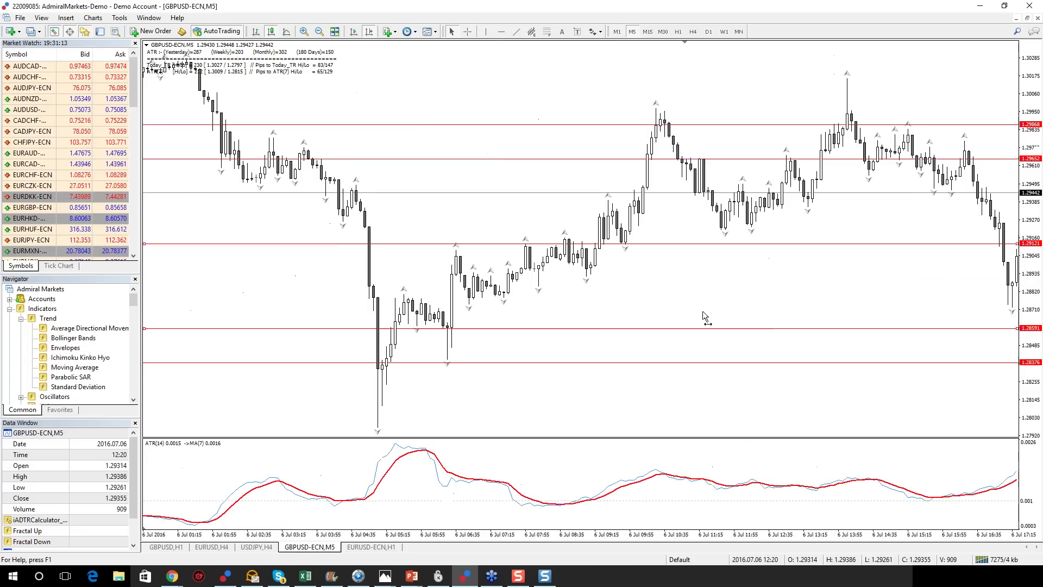
{"action": "scroll", "coordinate": [789, 317], "scroll_direction": "up", "scroll_amount": 2}
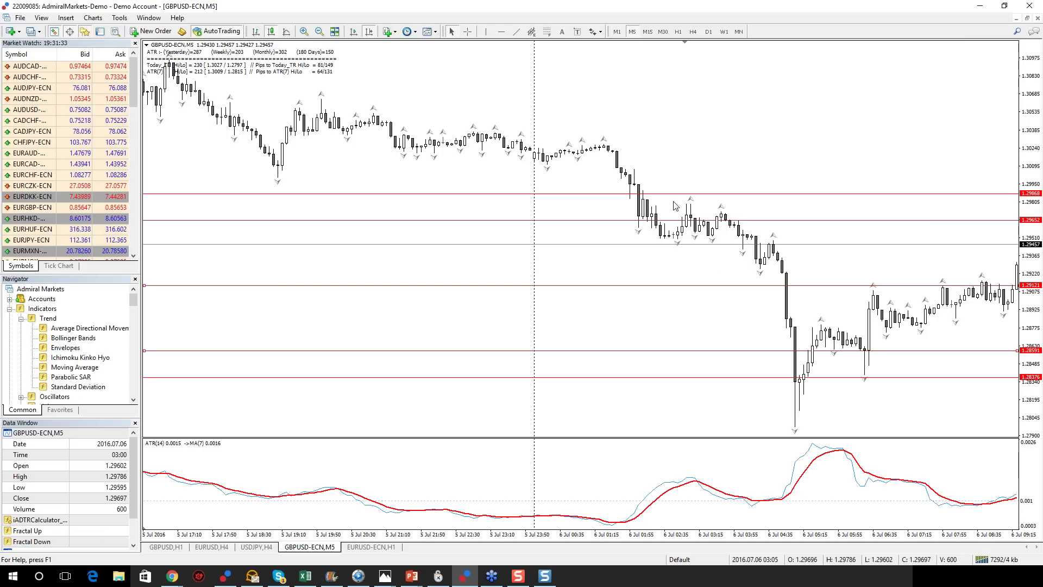
{"action": "left_click", "coordinate": [466, 31]}
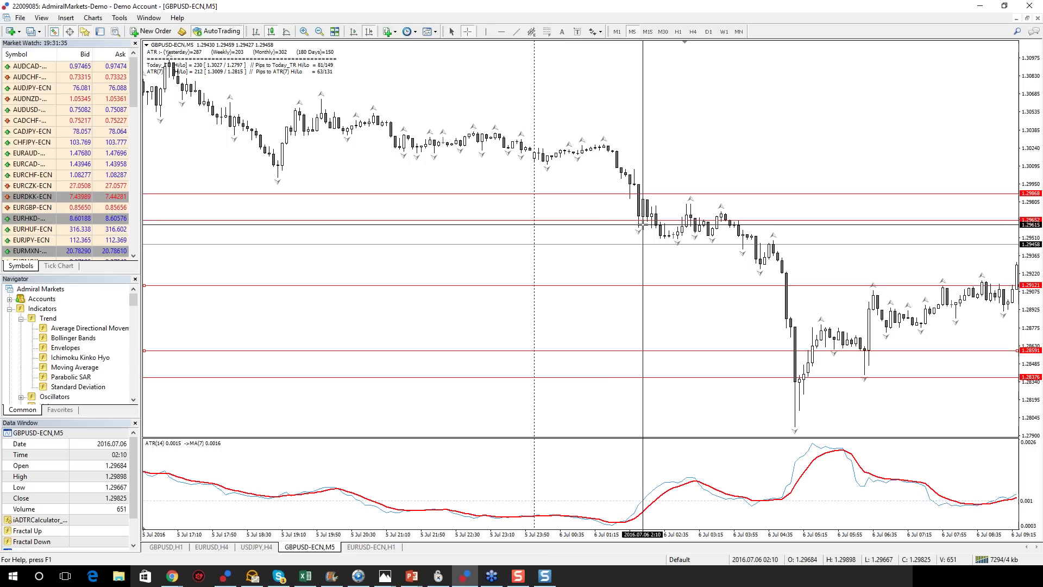
{"action": "left_click_drag", "start_coordinate": [644, 224], "coordinate": [734, 286]}
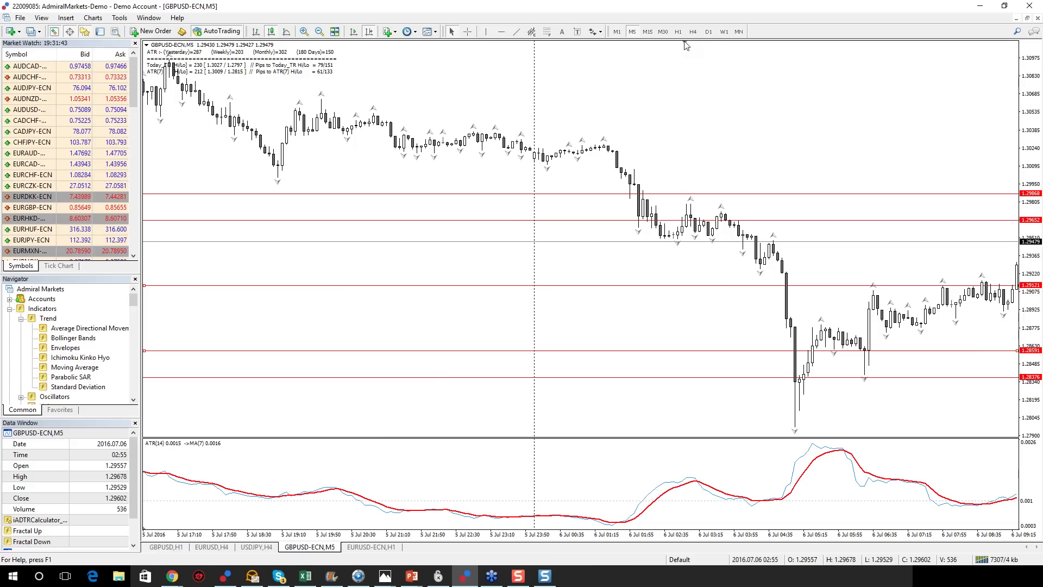
Place a vertical line at 2016.07.06 02:25, where the ATR is above its moving average.
{"action": "mouse_move", "coordinate": [655, 505]}
{"action": "left_click", "coordinate": [486, 31]}
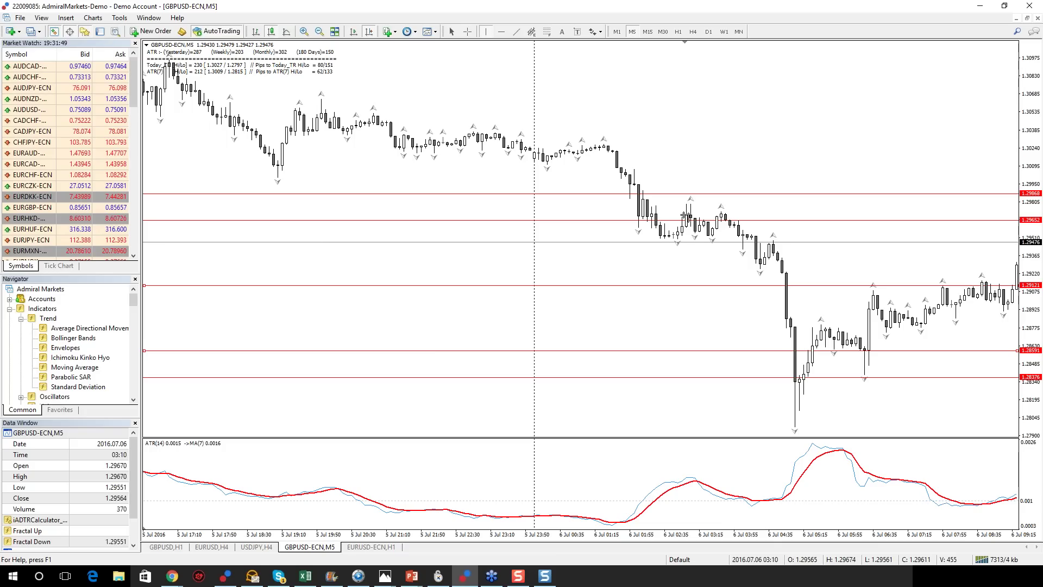
{"action": "left_click", "coordinate": [658, 234]}
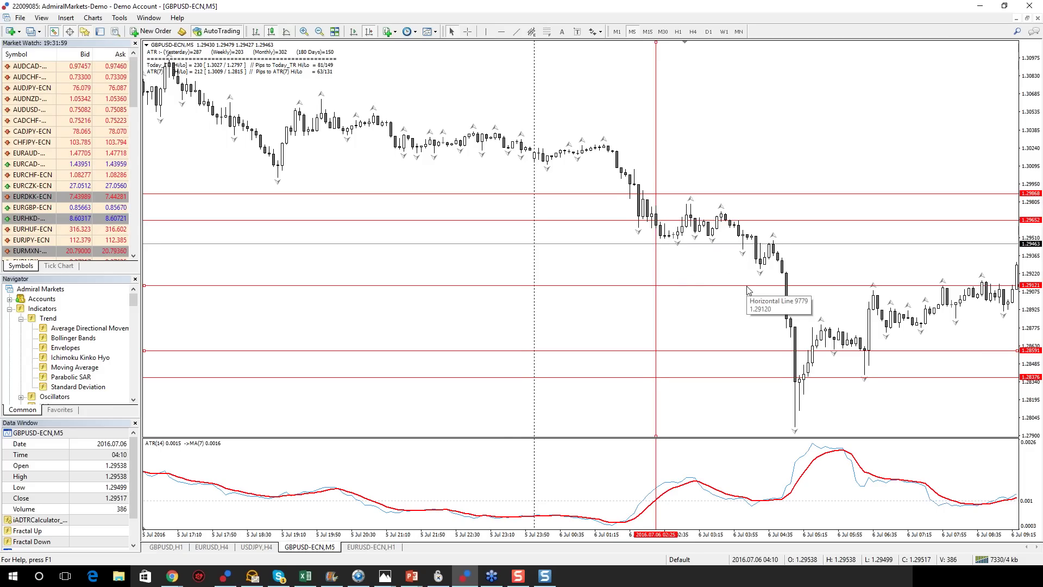
Place a horizontal line at 1.27972 on the low of the 05:05 candle.
{"action": "scroll", "coordinate": [740, 283], "scroll_direction": "down", "scroll_amount": 3}
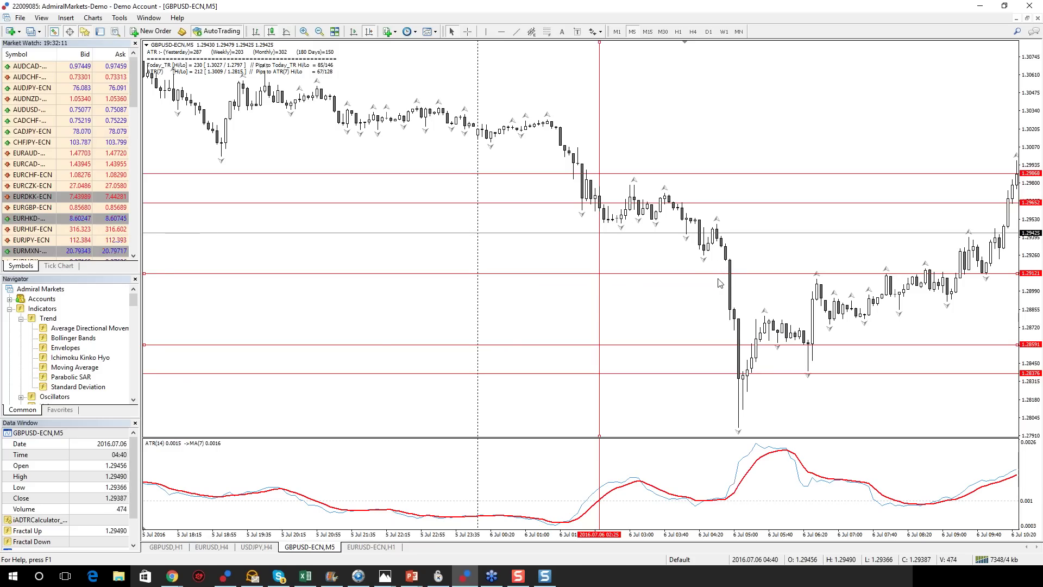
{"action": "left_click_drag", "start_coordinate": [679, 313], "coordinate": [669, 312]}
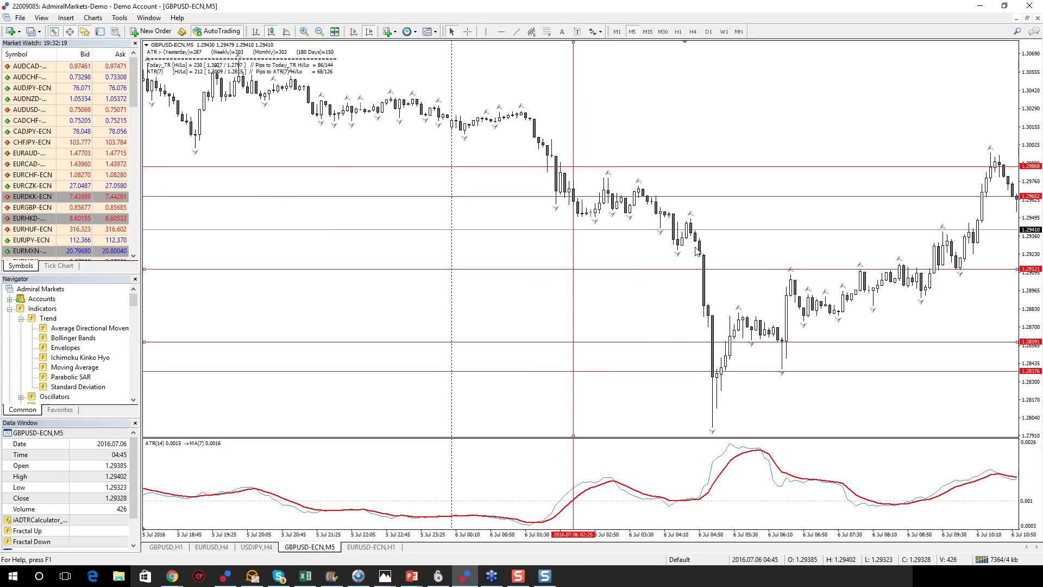
{"action": "left_click_drag", "start_coordinate": [1025, 357], "coordinate": [788, 389]}
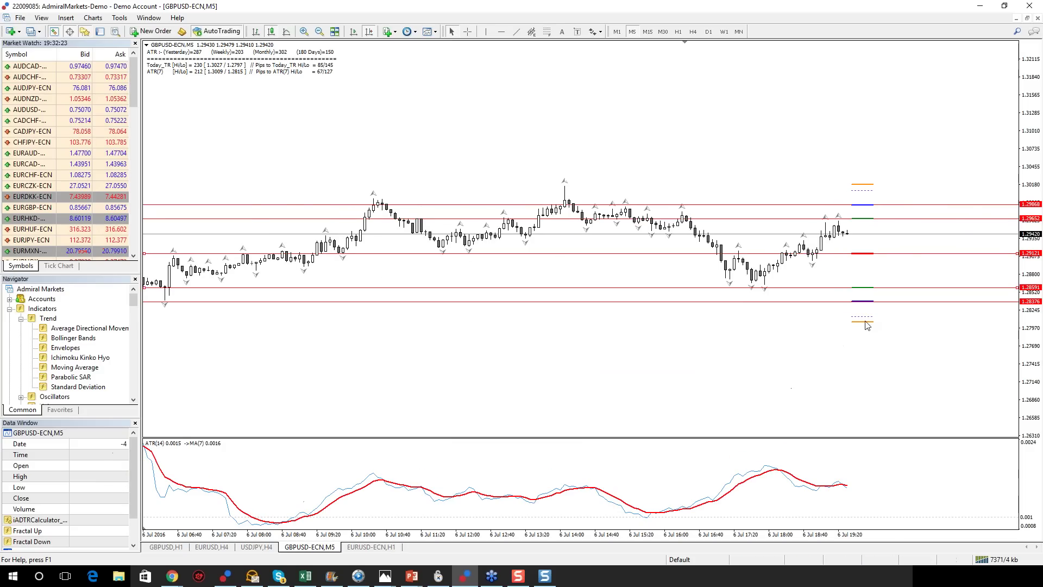
{"action": "left_click_drag", "start_coordinate": [394, 282], "coordinate": [447, 283]}
{"action": "scroll", "coordinate": [382, 315], "scroll_direction": "up", "scroll_amount": 5}
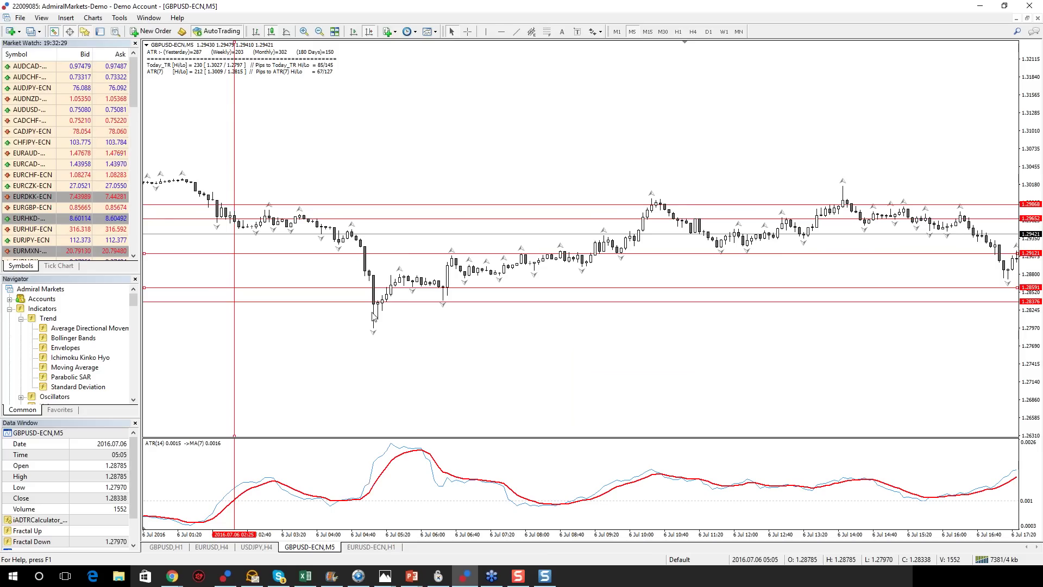
{"action": "scroll", "coordinate": [606, 331], "scroll_direction": "down", "scroll_amount": 5}
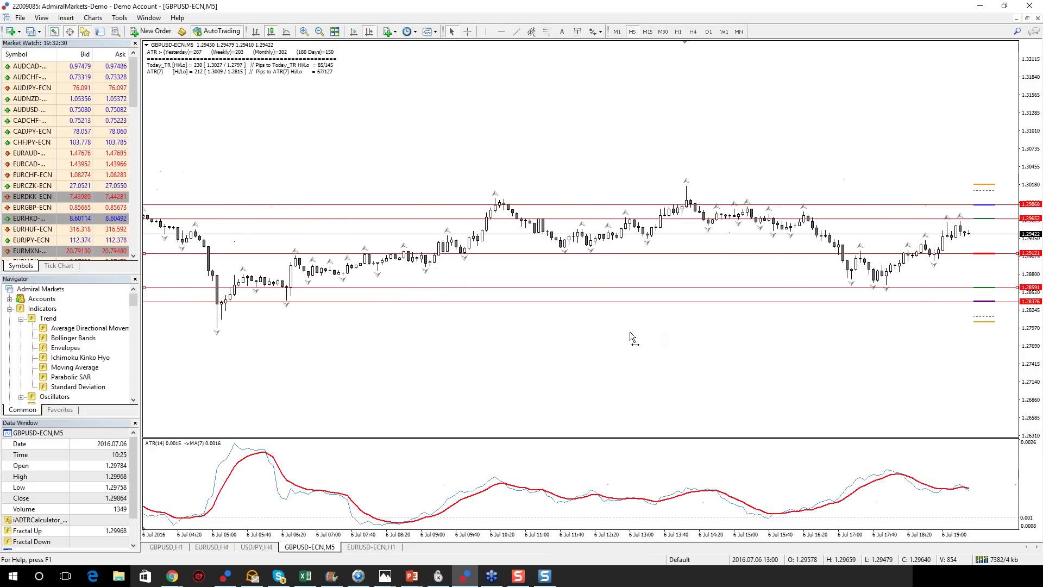
{"action": "left_click", "coordinate": [501, 31]}
{"action": "left_click_drag", "start_coordinate": [340, 281], "coordinate": [334, 327]}
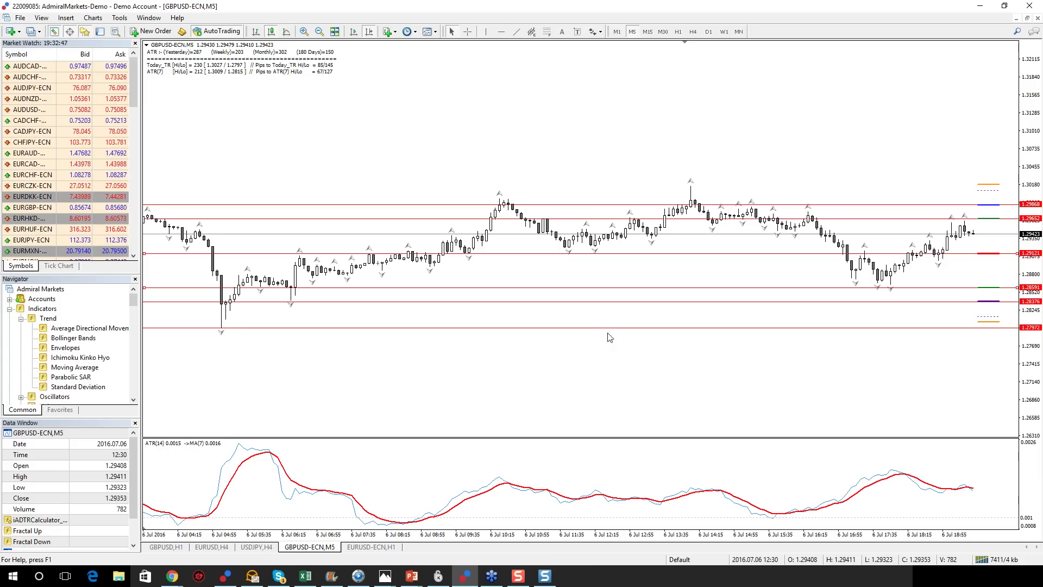
Measure the distance between the 1.28376 and 1.28591 lines, and inspect the ATR and moving average at 07:30 and 05:15.
{"action": "scroll", "coordinate": [309, 438], "scroll_direction": "up", "scroll_amount": 3}
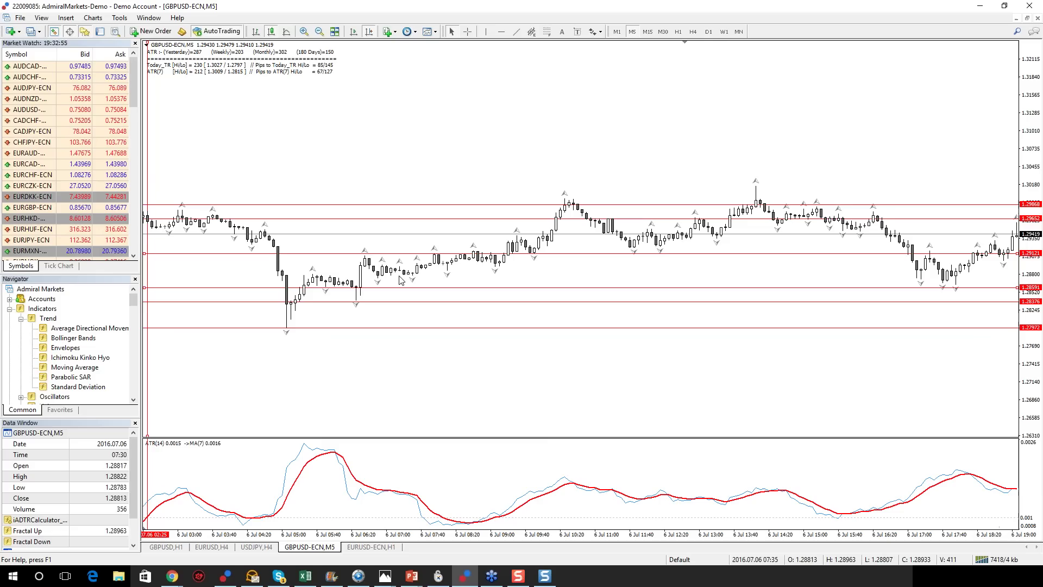
{"action": "left_click", "coordinate": [467, 31]}
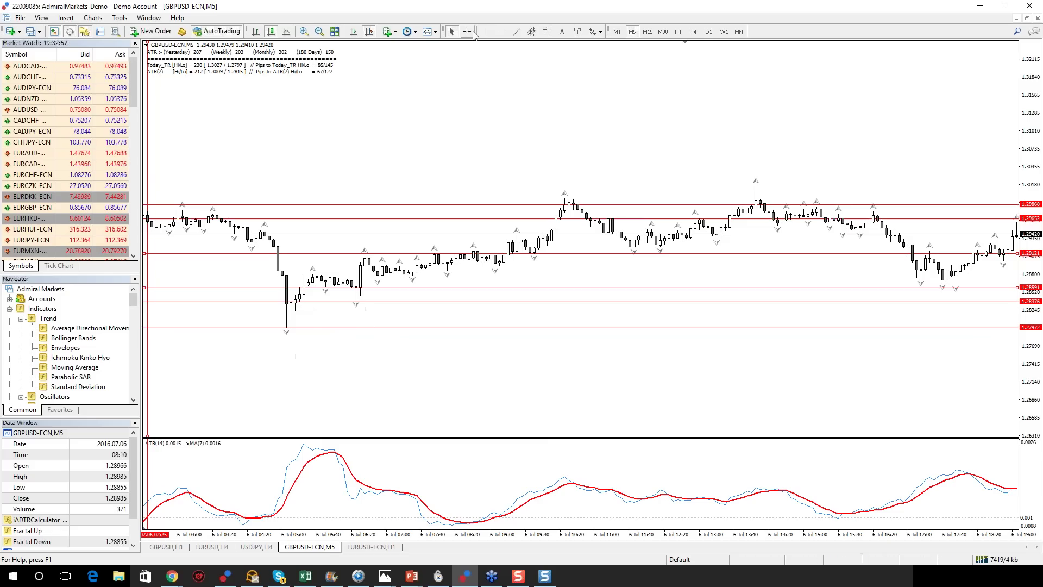
{"action": "left_click_drag", "start_coordinate": [299, 302], "coordinate": [304, 287]}
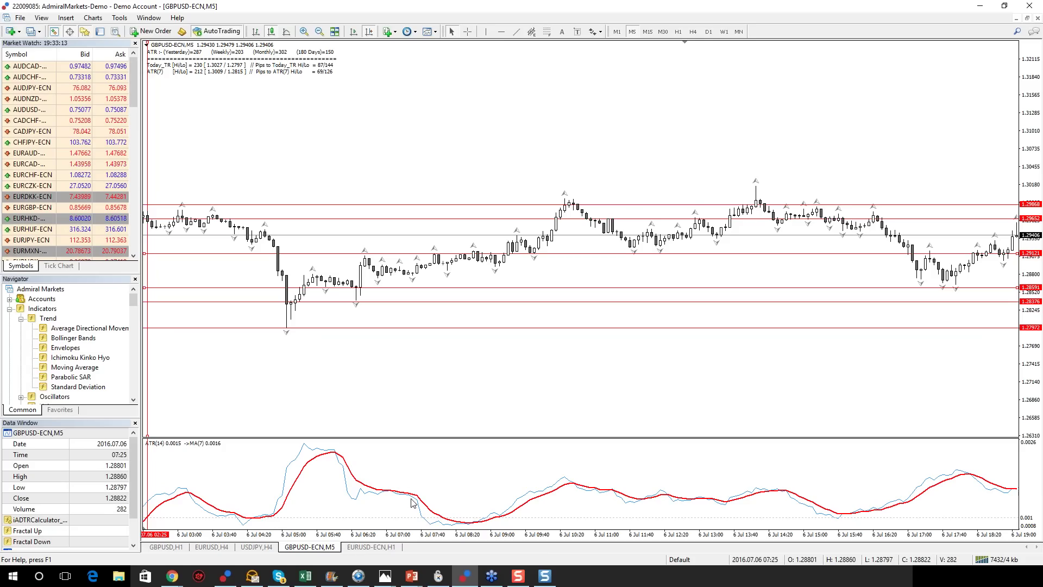
{"action": "mouse_move", "coordinate": [413, 501]}
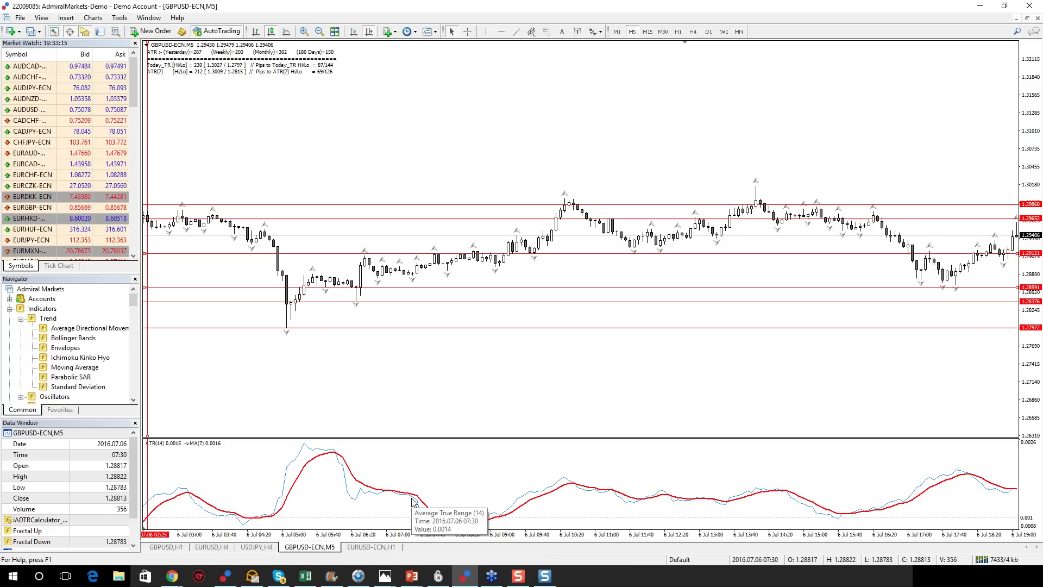
{"action": "mouse_move", "coordinate": [298, 482]}
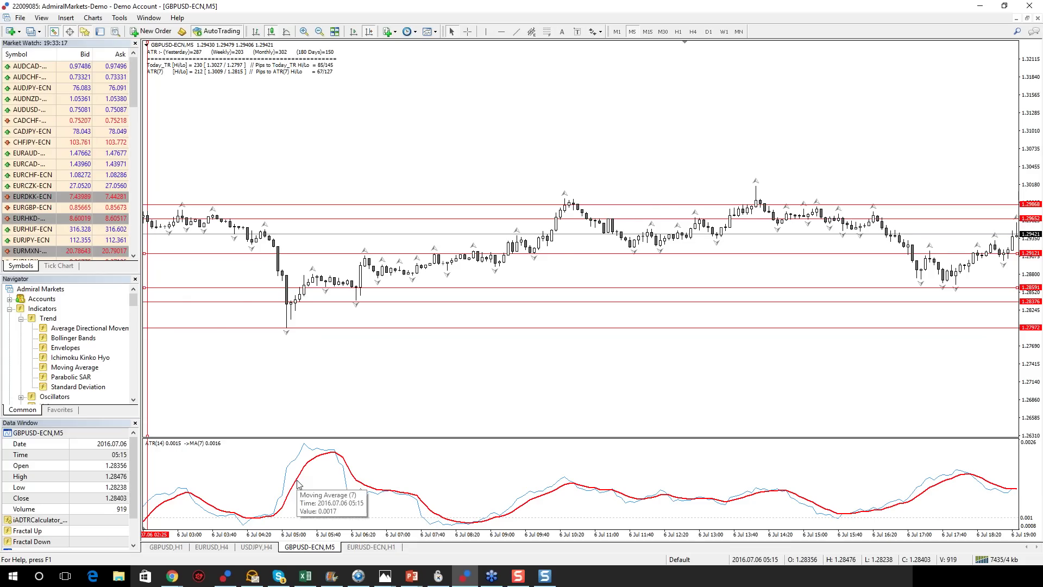
Measure the rise from the 09:15 candle, where the ATR crosses its moving average, to the 1.29868 line.
{"action": "key", "text": "End"}
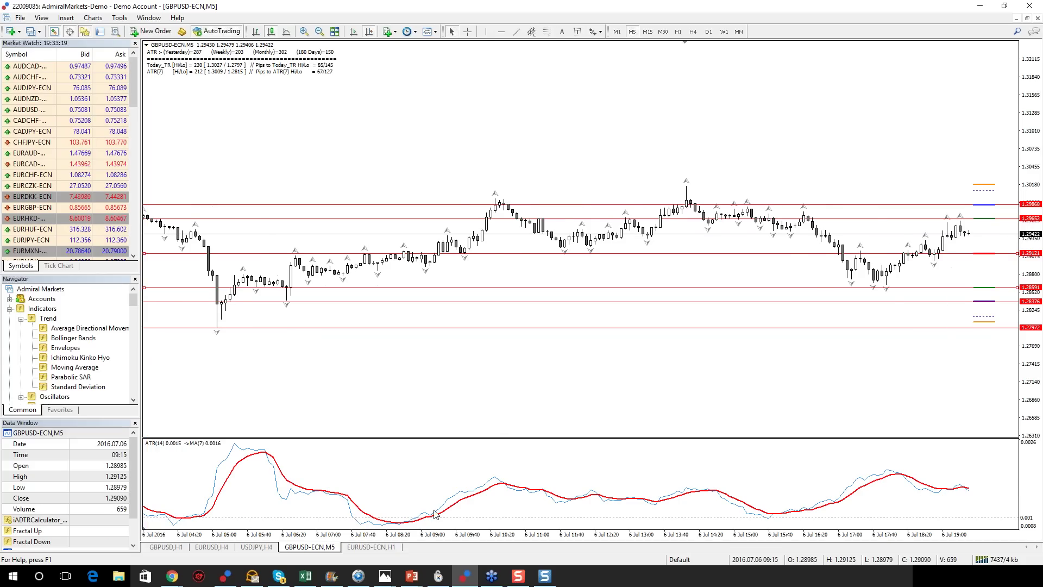
{"action": "middle_click", "coordinate": [442, 51]}
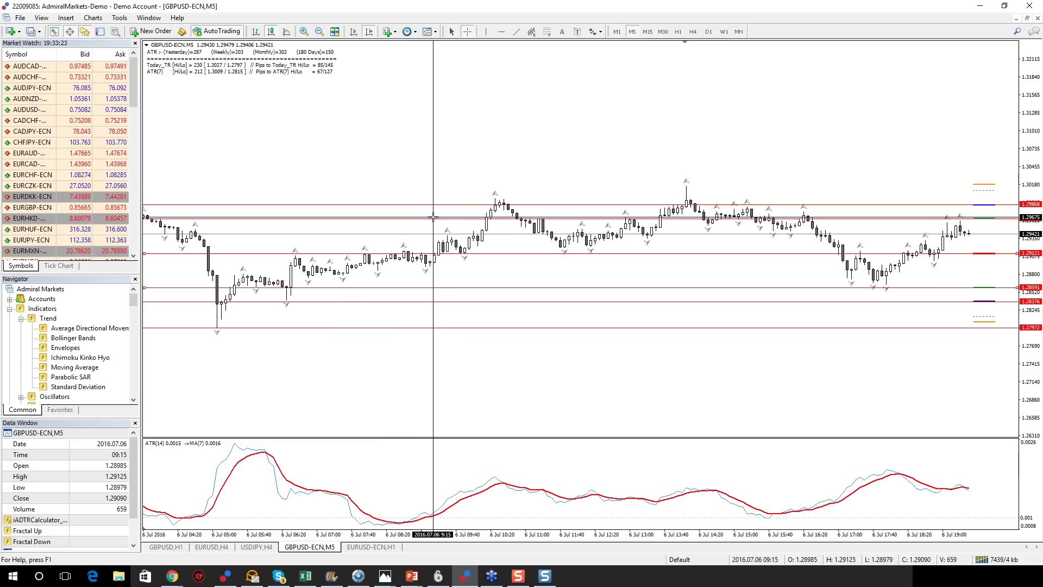
{"action": "left_click_drag", "start_coordinate": [435, 250], "coordinate": [508, 212]}
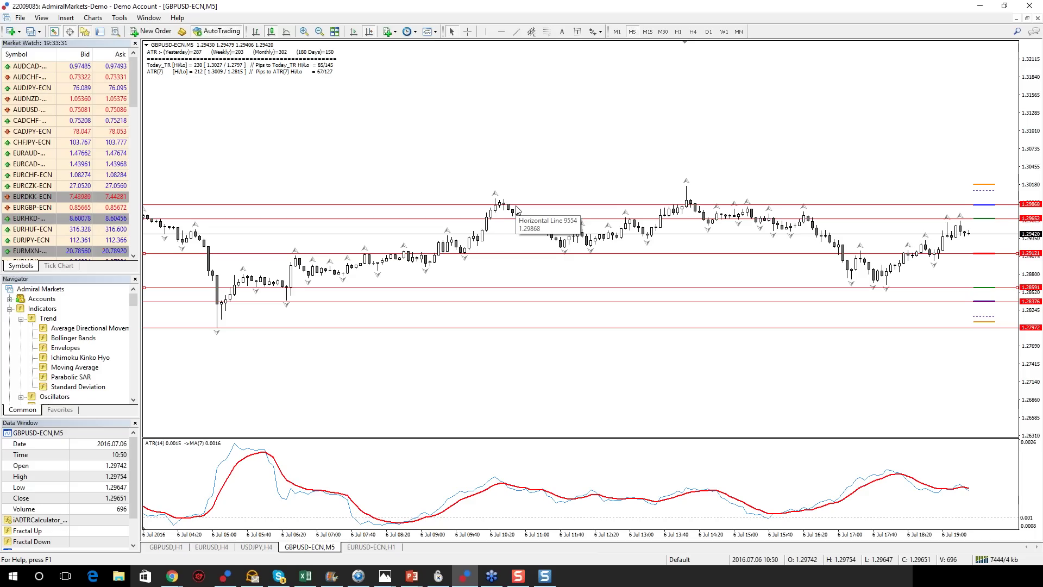
{"action": "key", "text": "alt+Tab"}
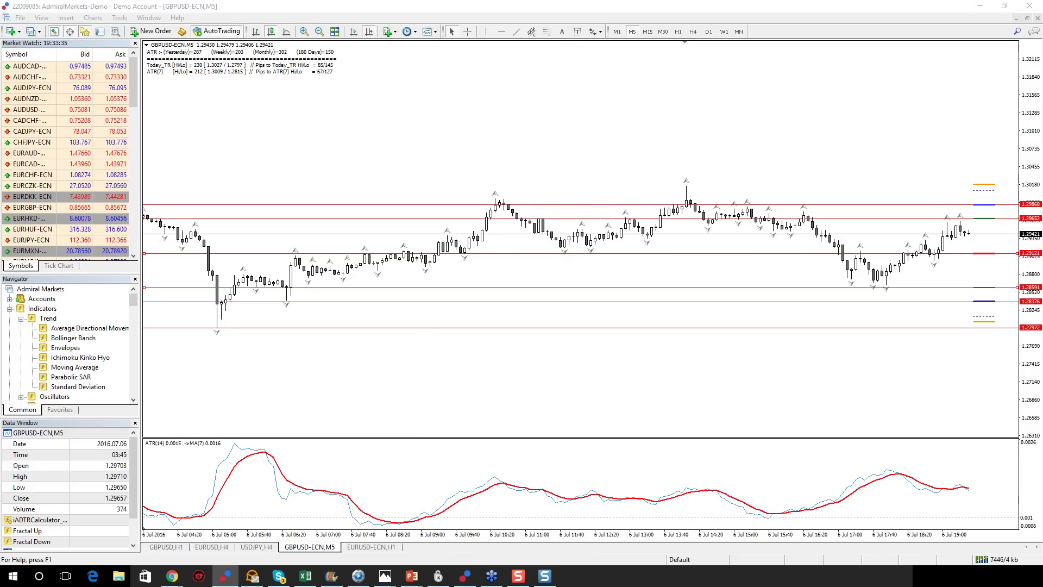
Examine the ATR against its moving average around the vertical lines at 02:25, 14:40, 15:50 and 18:10 on the GBPUSD chart.
{"action": "key", "text": "alt+Tab"}
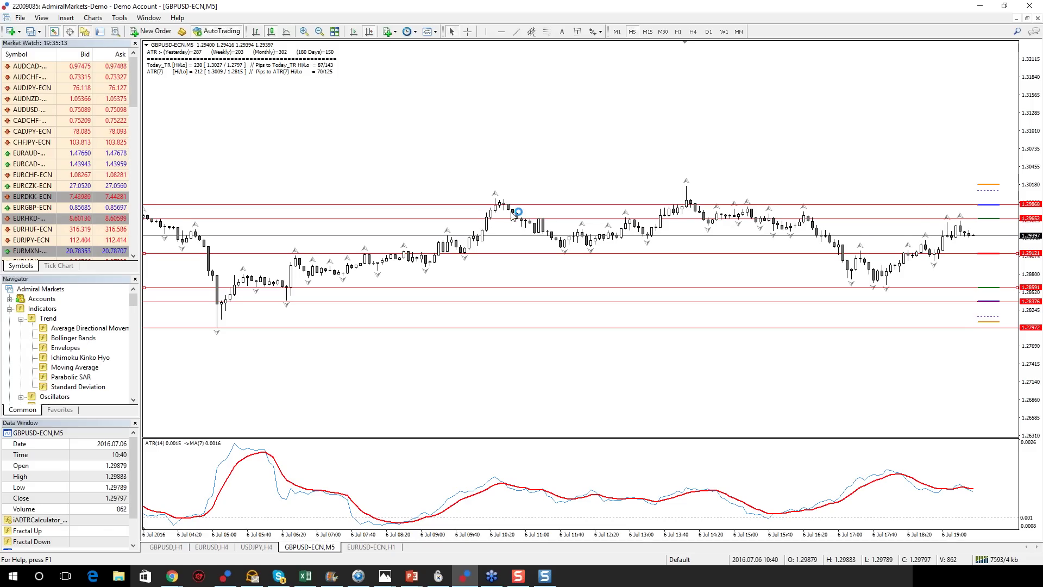
{"action": "mouse_move", "coordinate": [515, 213]}
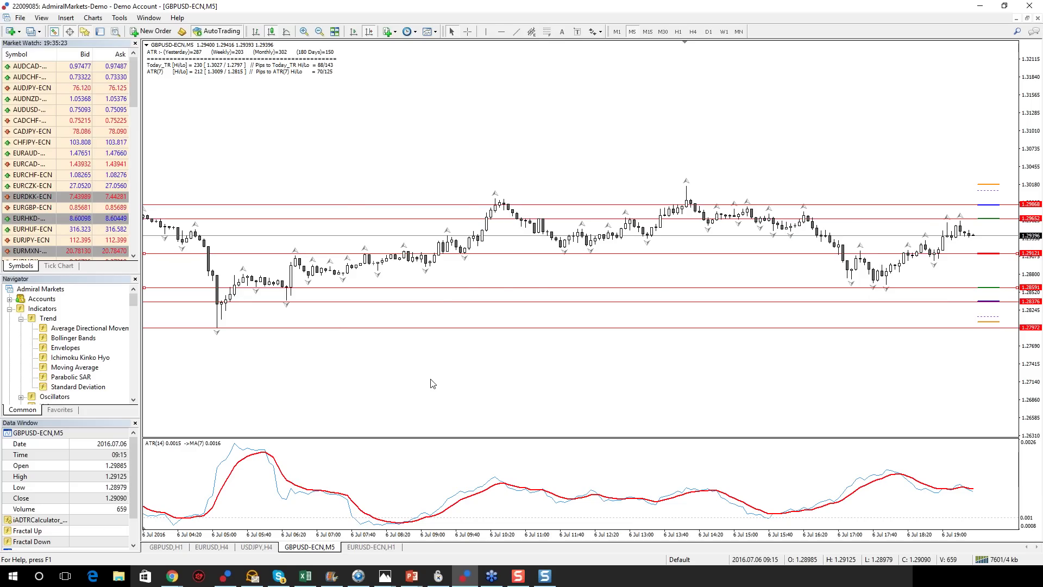
{"action": "left_click_drag", "start_coordinate": [428, 379], "coordinate": [621, 348]}
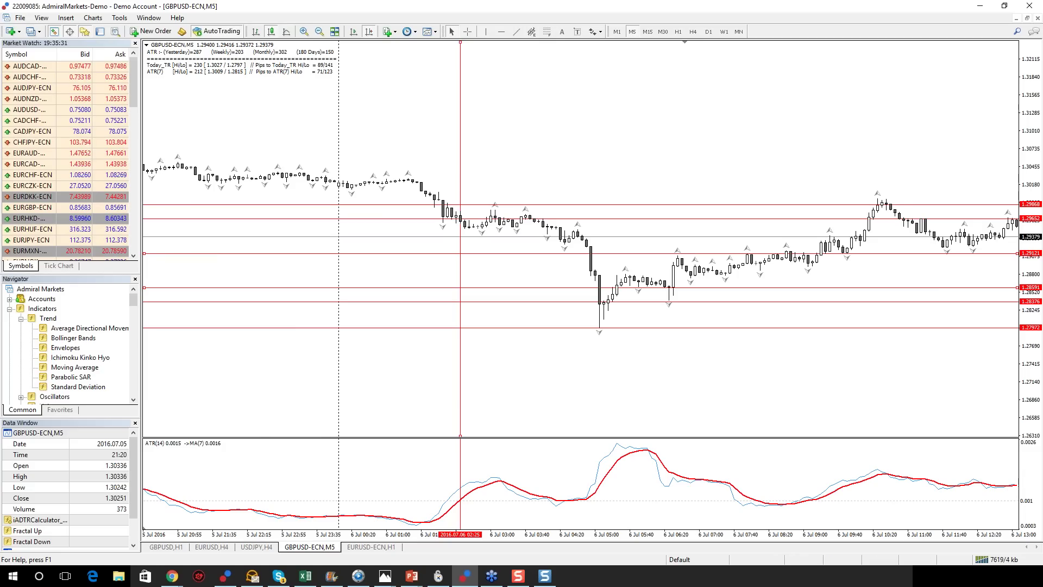
{"action": "key", "text": "alt+Tab"}
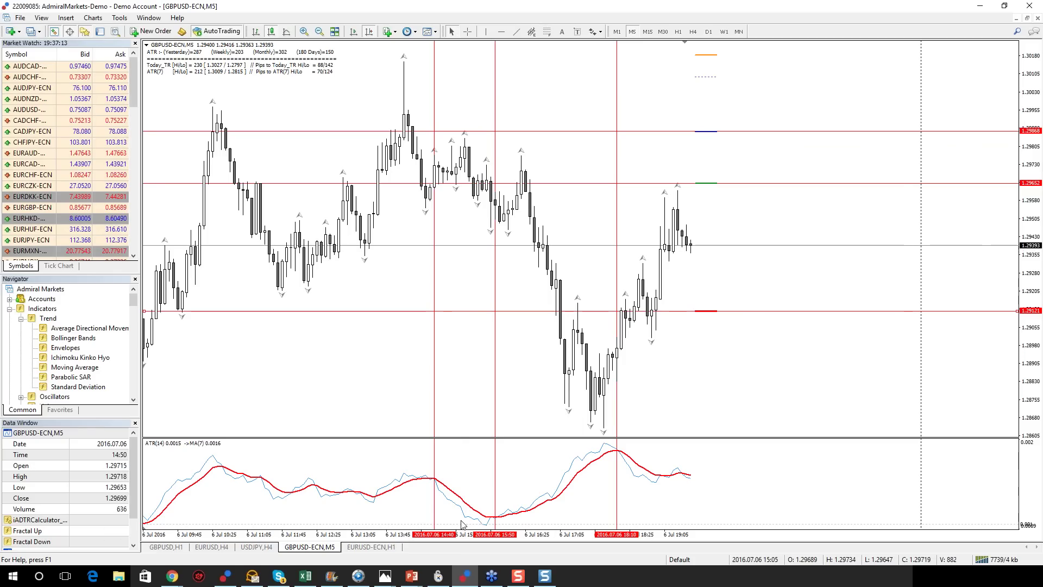
{"action": "scroll", "coordinate": [537, 471], "scroll_direction": "down", "scroll_amount": 1}
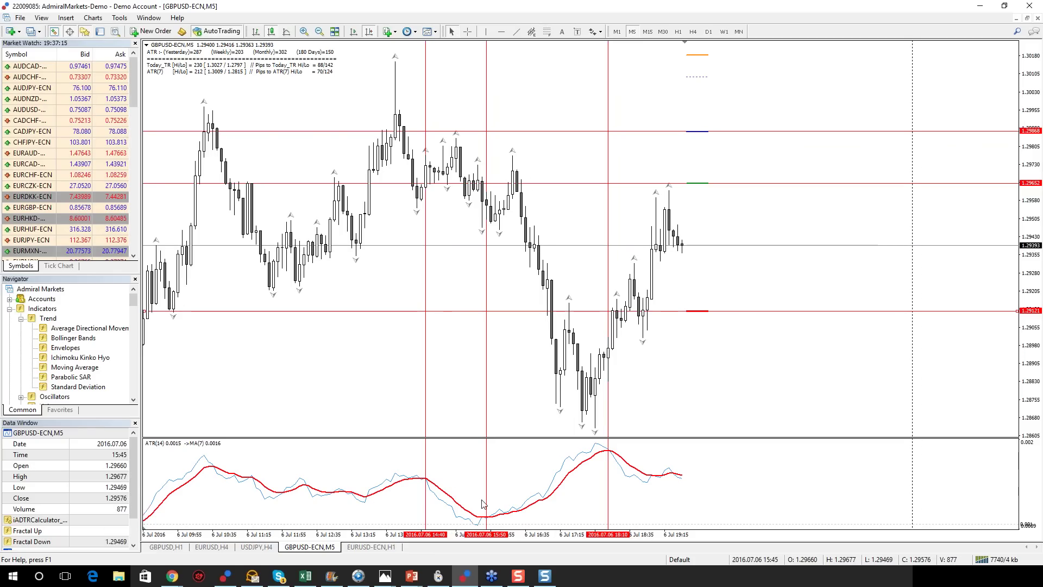
{"action": "mouse_move", "coordinate": [499, 520]}
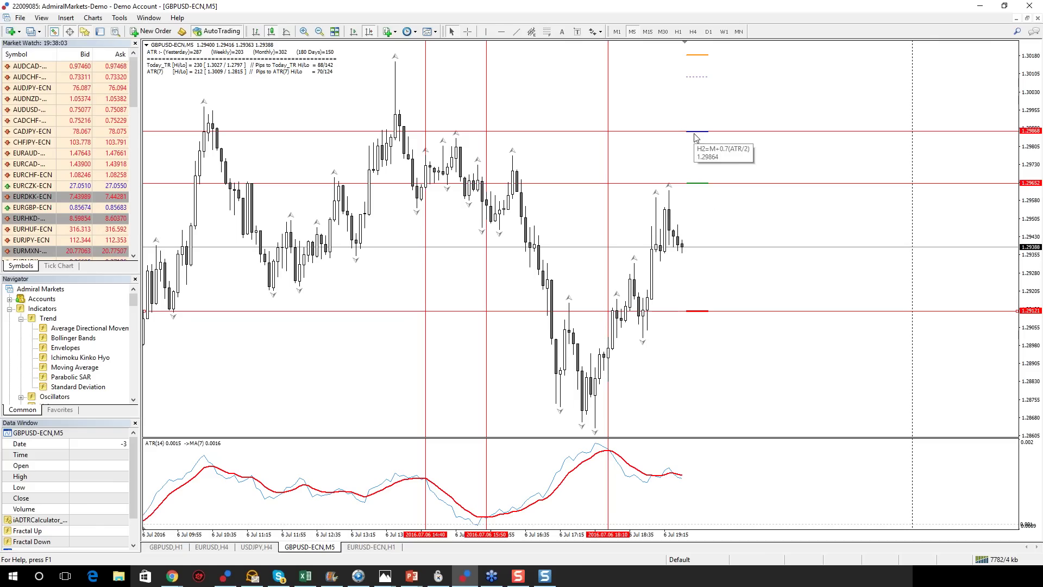
View the list of indicators applied to the GBPUSD M5 chart and close it.
{"action": "right_click", "coordinate": [681, 103]}
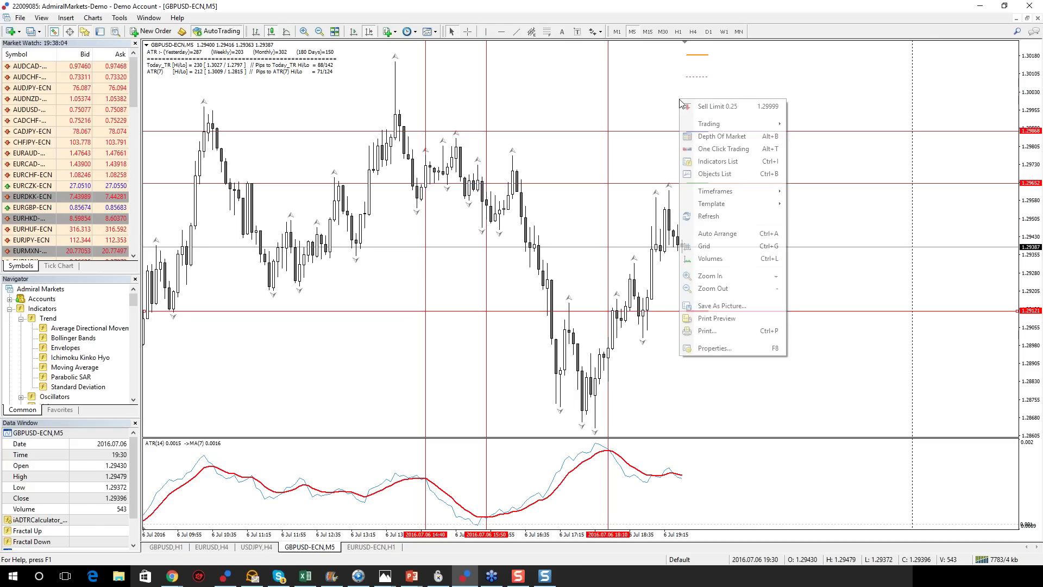
{"action": "left_click", "coordinate": [700, 162]}
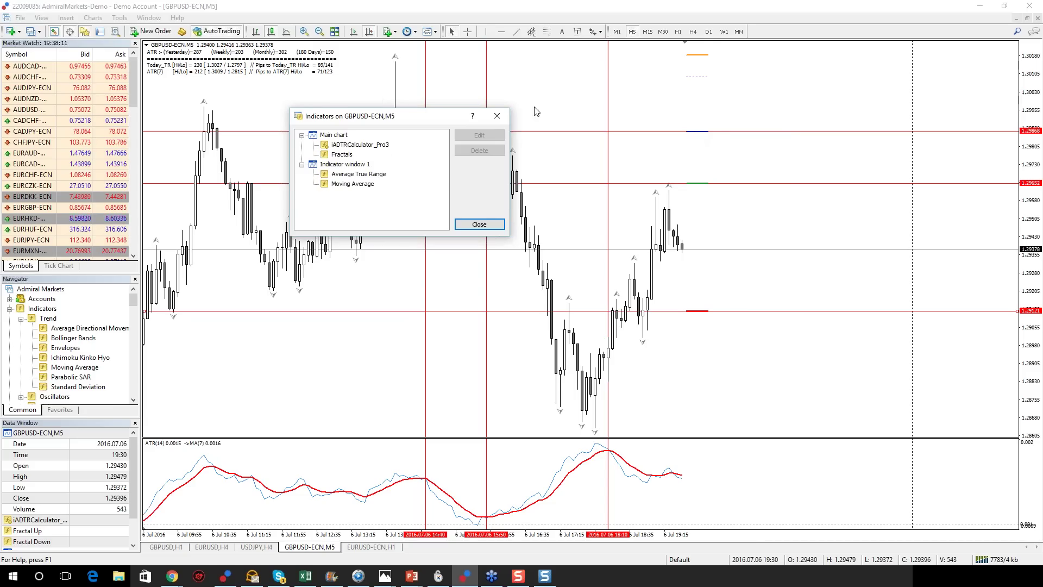
{"action": "left_click", "coordinate": [496, 116]}
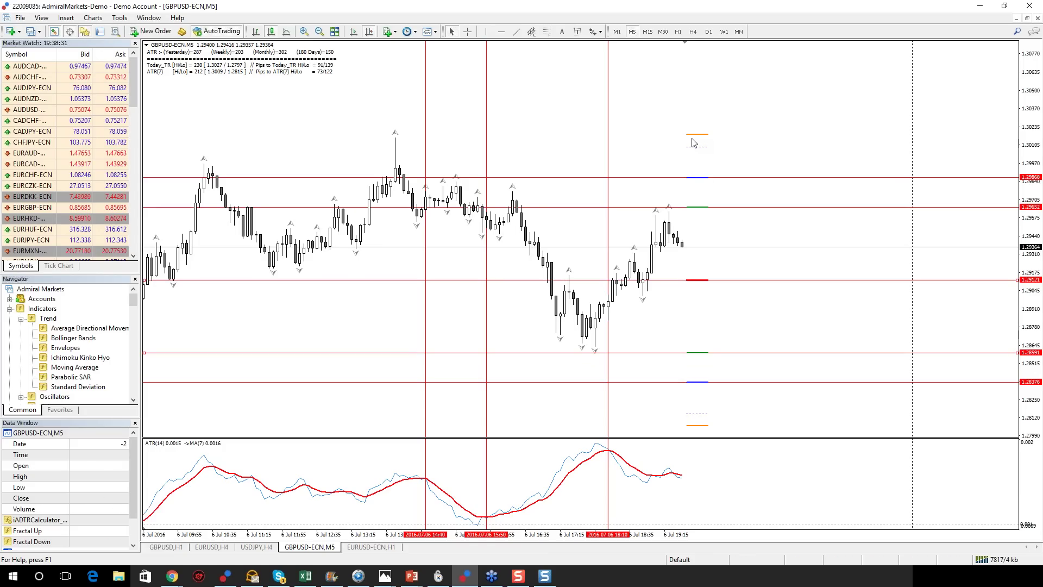
Place horizontal lines at 1.30173 on the upper orange range level and at 1.30098 on the dotted level.
{"action": "key", "text": "h"}
{"action": "left_click", "coordinate": [717, 134]}
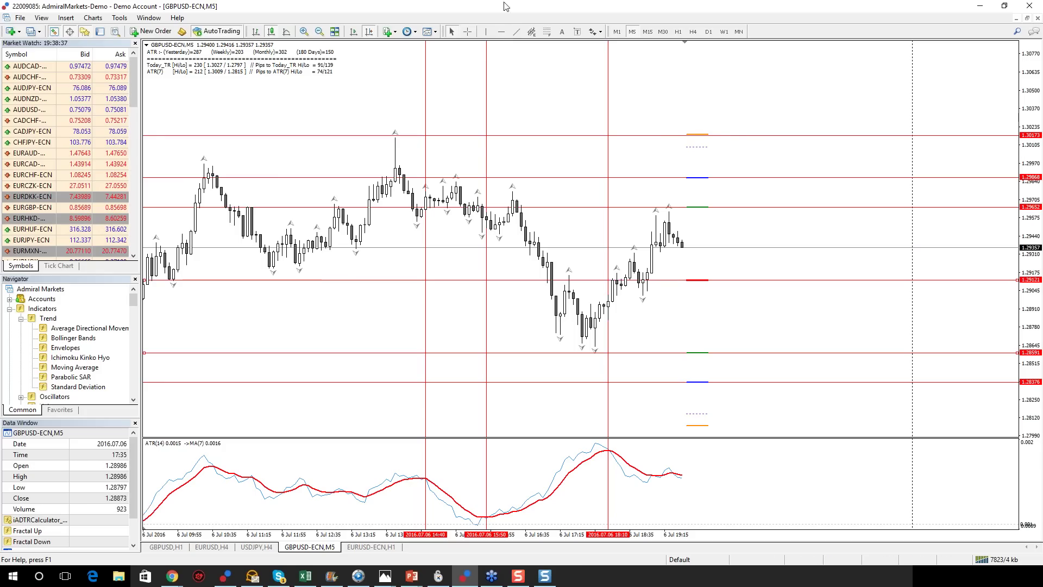
{"action": "left_click", "coordinate": [501, 31]}
{"action": "left_click", "coordinate": [685, 146]}
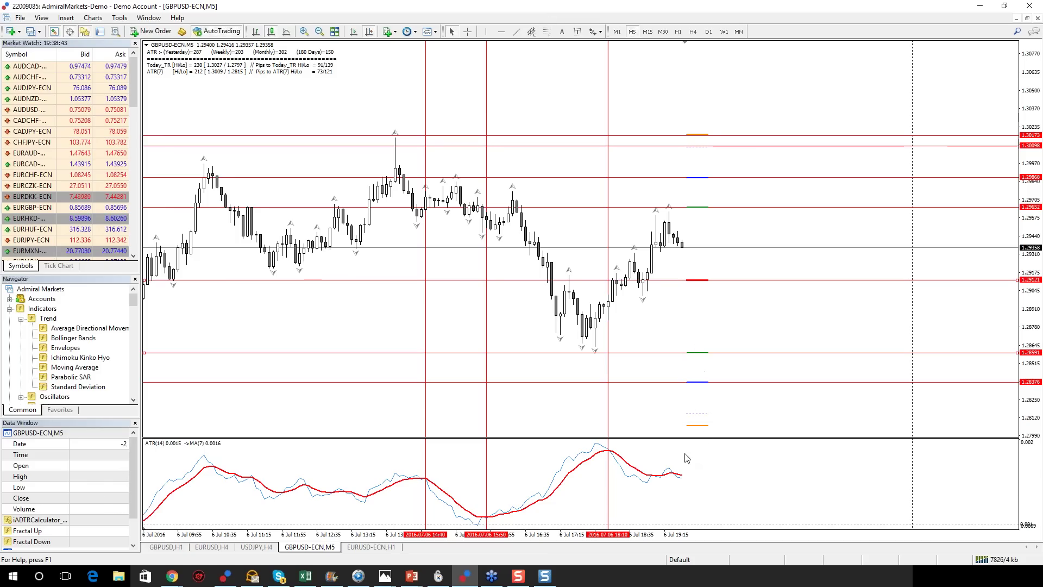
{"action": "mouse_move", "coordinate": [465, 575]}
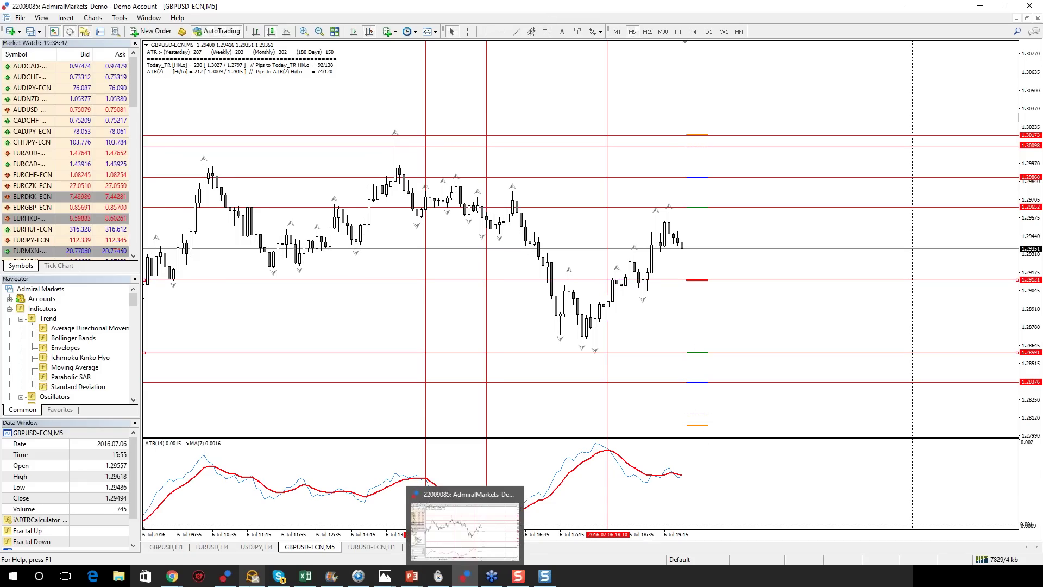
{"action": "mouse_move", "coordinate": [252, 576]}
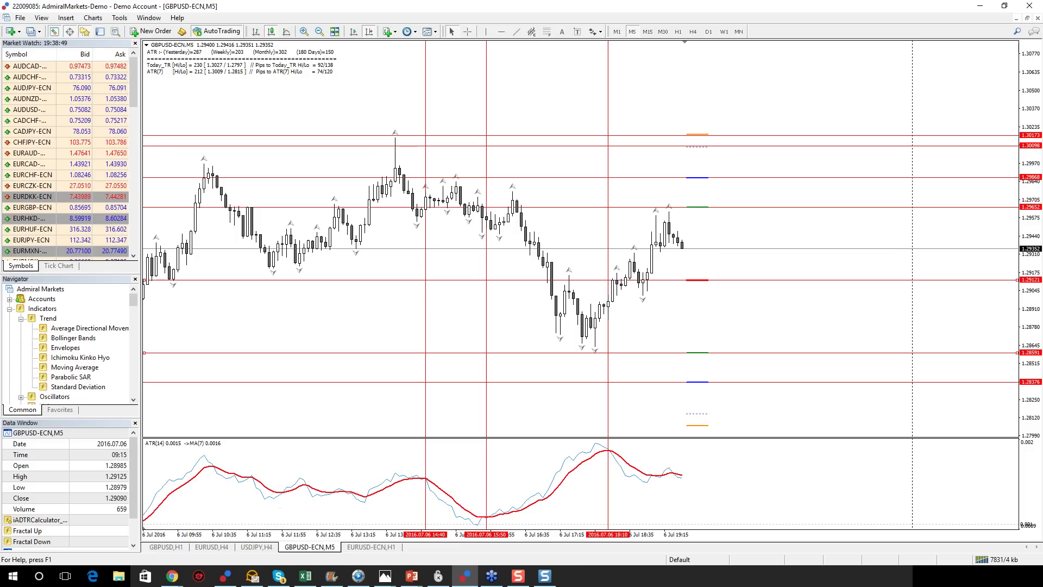
{"action": "left_click", "coordinate": [225, 575]}
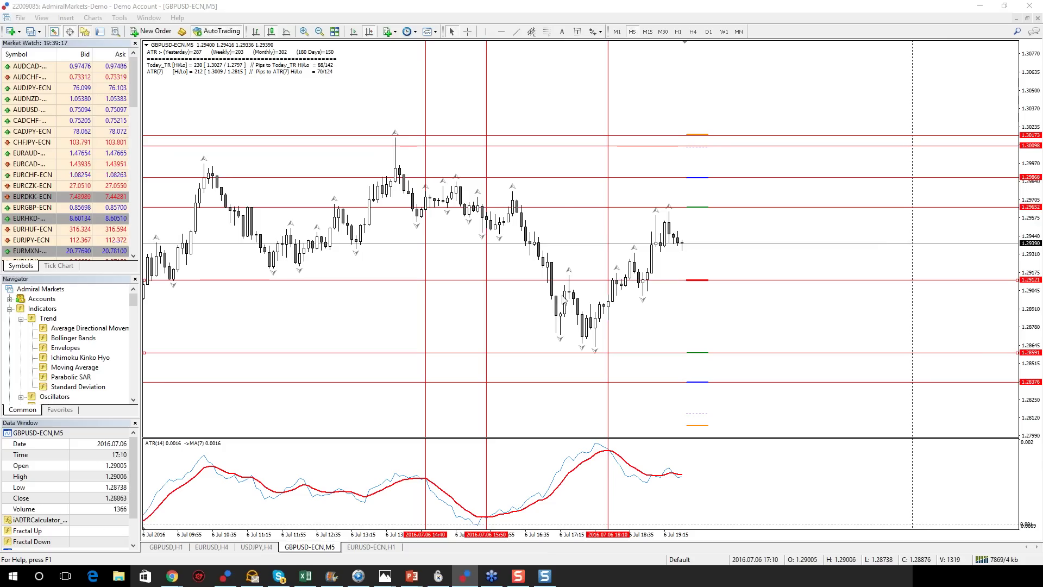
Move the horizontal line at 1.28591 down to 1.28467 on the GBPUSD chart.
{"action": "scroll", "coordinate": [473, 322], "scroll_direction": "up", "scroll_amount": 5}
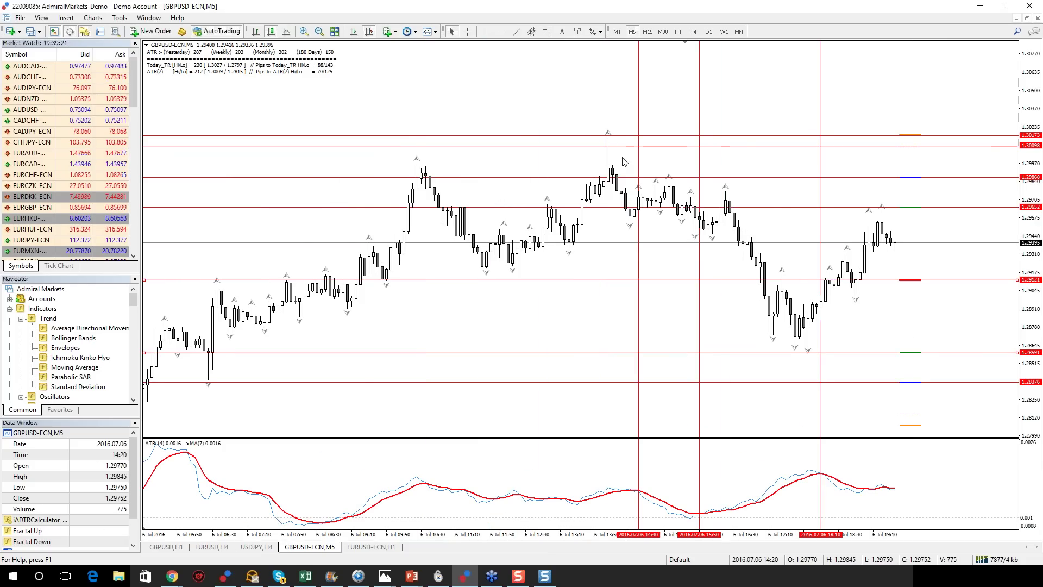
{"action": "scroll", "coordinate": [529, 242], "scroll_direction": "up", "scroll_amount": 1}
{"action": "scroll", "coordinate": [530, 242], "scroll_direction": "up", "scroll_amount": 6}
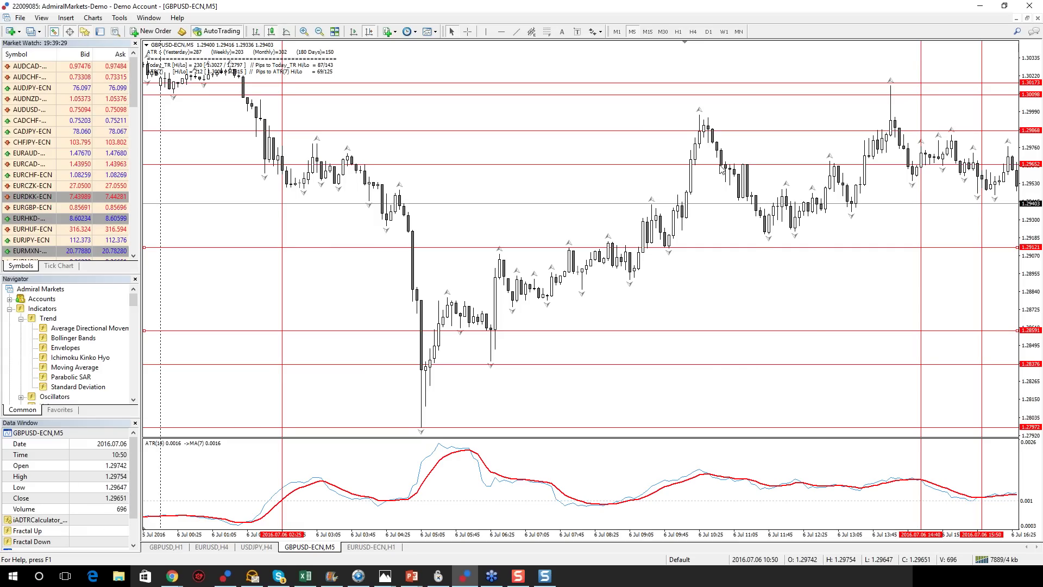
{"action": "left_click_drag", "start_coordinate": [817, 335], "coordinate": [591, 171]}
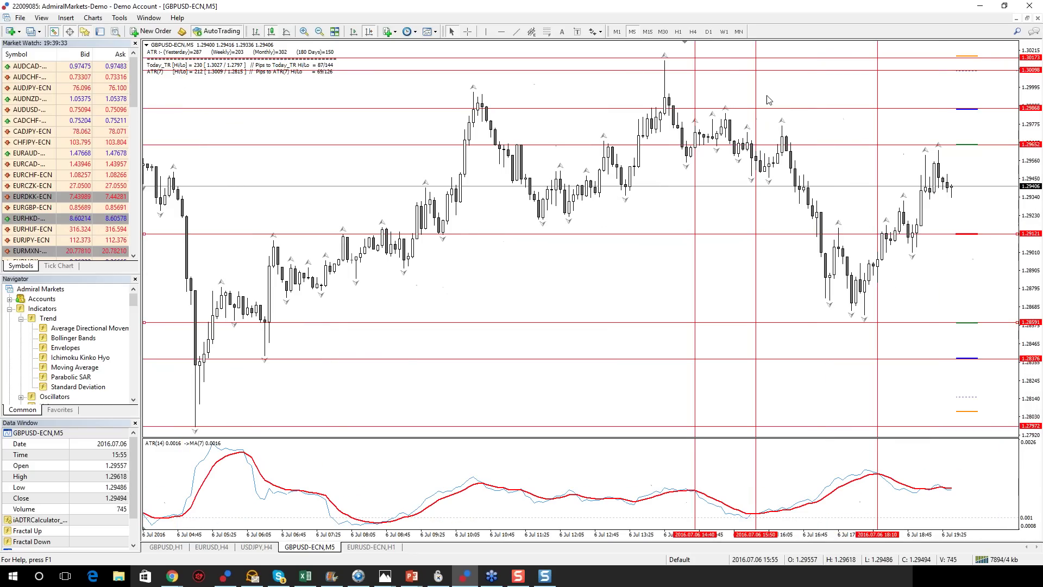
{"action": "scroll", "coordinate": [286, 70], "scroll_direction": "up", "scroll_amount": 5}
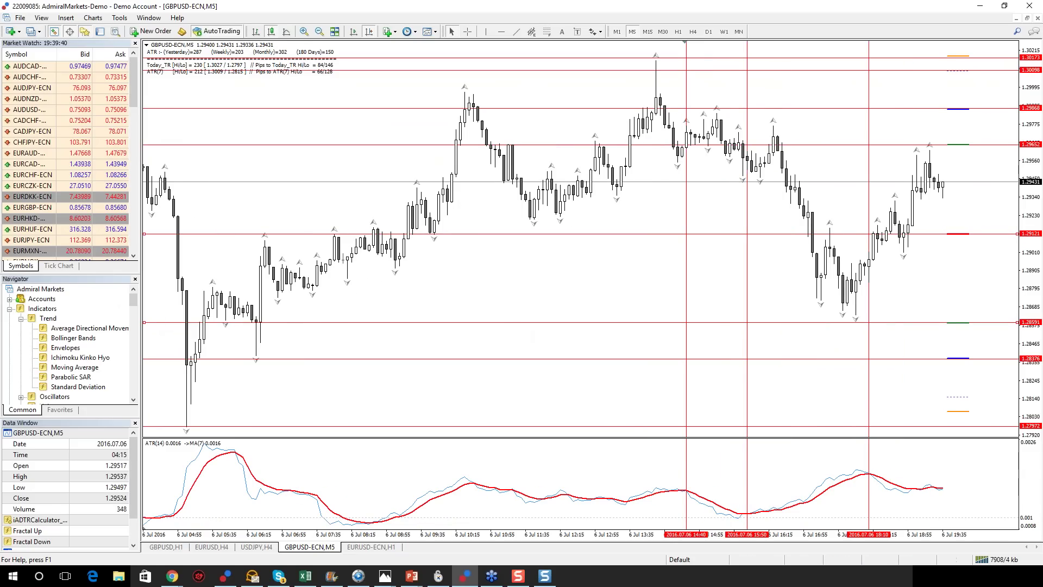
{"action": "left_click_drag", "start_coordinate": [825, 323], "coordinate": [701, 348]}
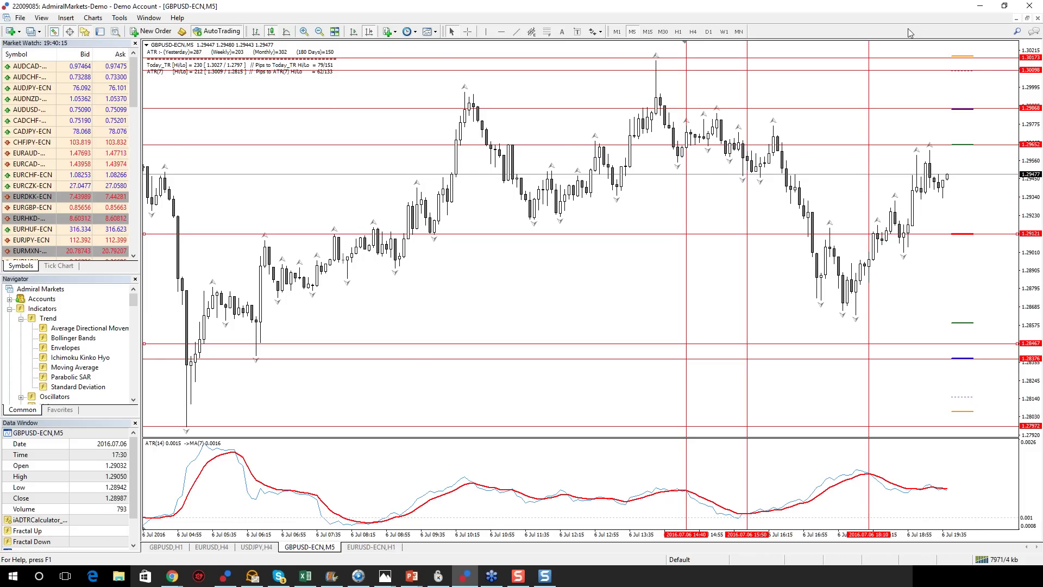
{"action": "left_click_drag", "start_coordinate": [223, 386], "coordinate": [300, 379]}
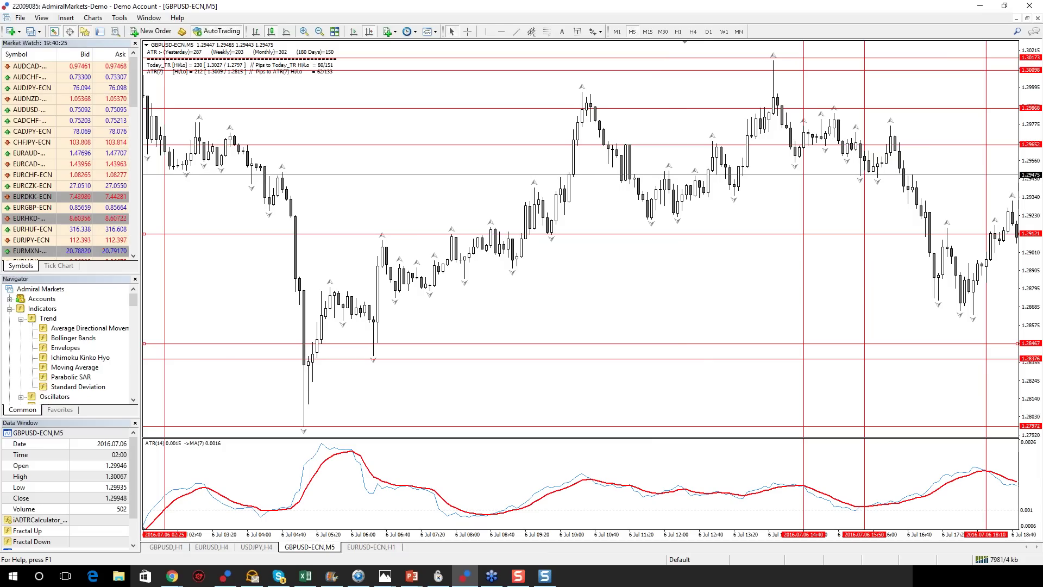
Load AUDUSD into the M5 chart in place of GBPUSD.
{"action": "key", "text": "alt+Tab"}
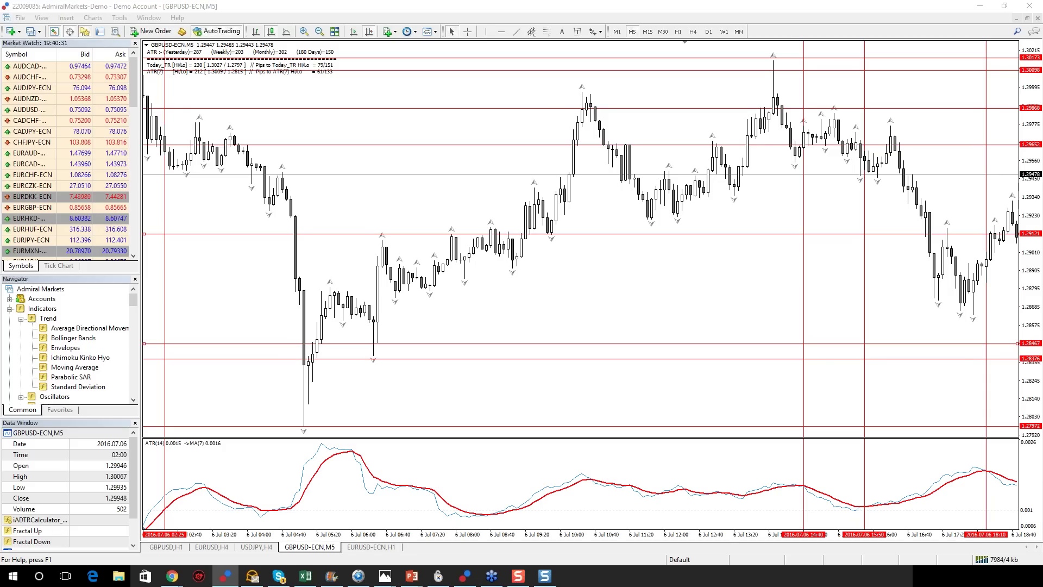
{"action": "left_click_drag", "start_coordinate": [30, 109], "coordinate": [365, 243]}
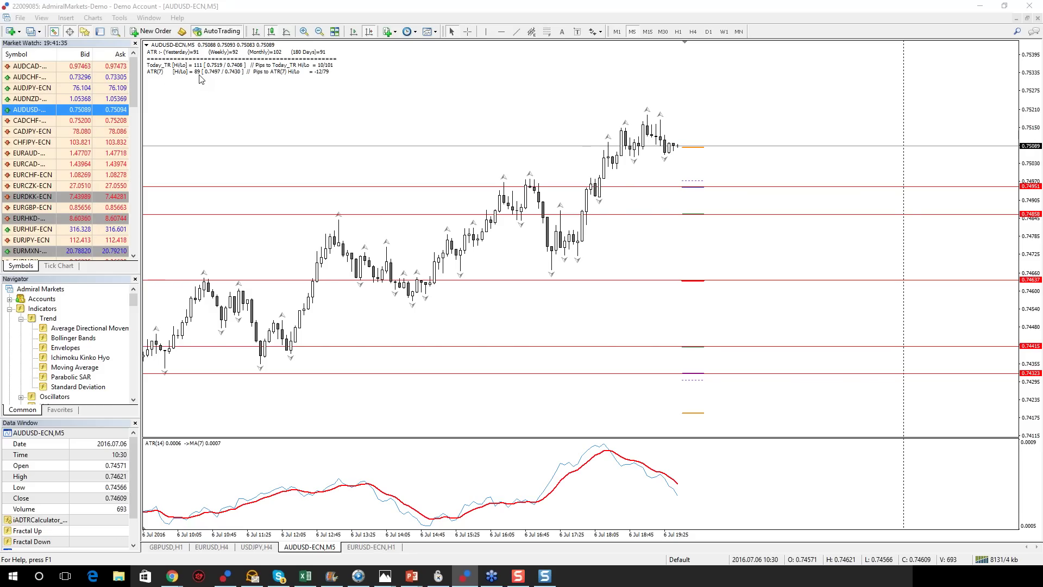
Move the vertical line to 2016.07.06 02:05 and place another at 03:10 on the AUDUSD chart.
{"action": "left_click_drag", "start_coordinate": [326, 121], "coordinate": [655, 112]}
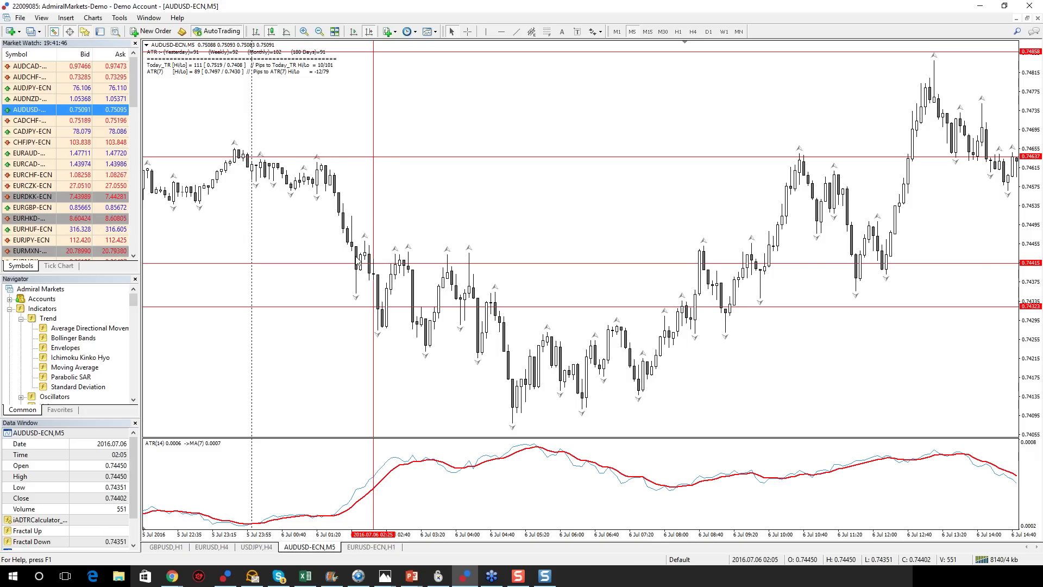
{"action": "left_click_drag", "start_coordinate": [373, 208], "coordinate": [357, 208]}
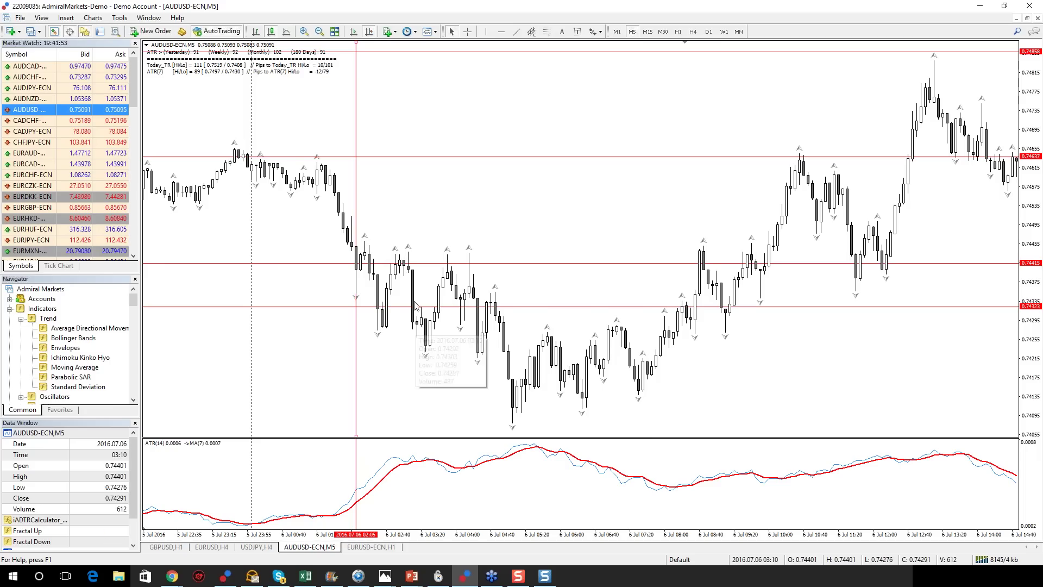
{"action": "left_click", "coordinate": [486, 31]}
{"action": "left_click_drag", "start_coordinate": [473, 72], "coordinate": [415, 74]}
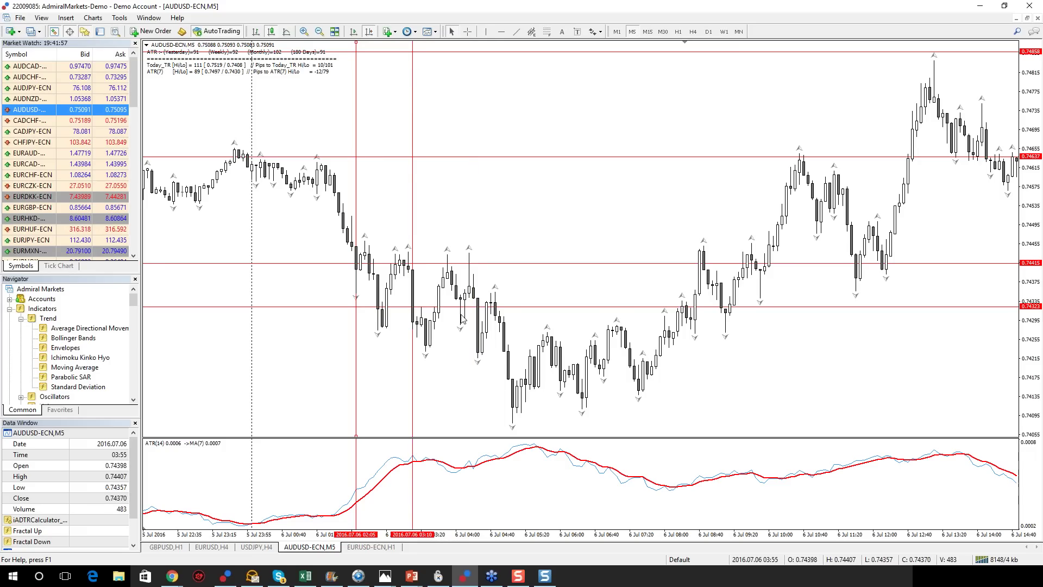
Place a horizontal line at 0.74193 on AUDUSD's lower orange daily range level.
{"action": "left_click_drag", "start_coordinate": [1034, 258], "coordinate": [698, 304]}
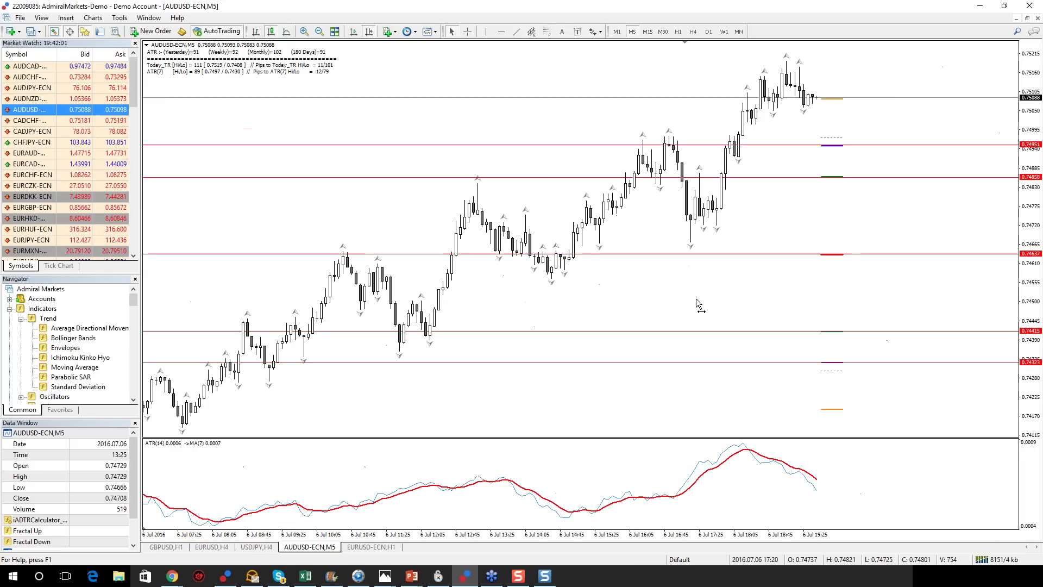
{"action": "left_click", "coordinate": [501, 31]}
{"action": "left_click", "coordinate": [860, 369]}
{"action": "left_click_drag", "start_coordinate": [861, 368], "coordinate": [862, 409]}
Examine AUDUSD price against the daily range levels, and compare the ATR with its moving average through the latest candles.
{"action": "left_click_drag", "start_coordinate": [528, 325], "coordinate": [998, 324]}
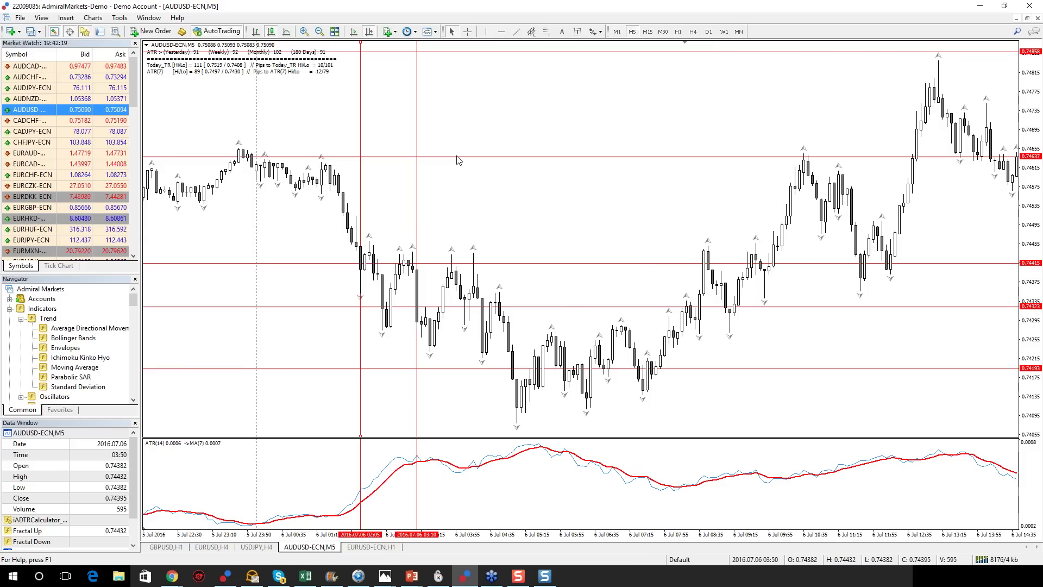
{"action": "left_click_drag", "start_coordinate": [798, 73], "coordinate": [485, 70]}
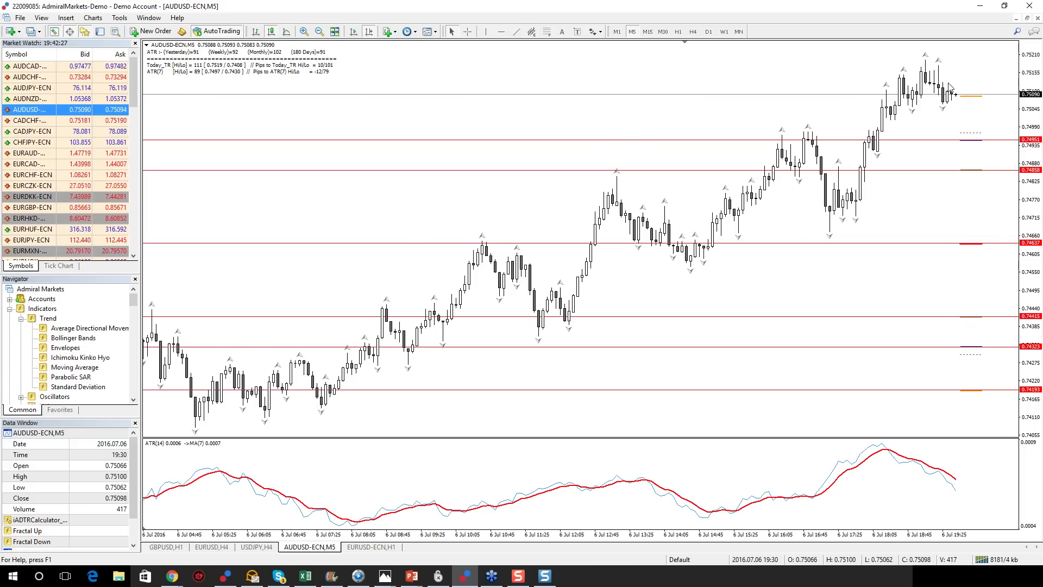
{"action": "scroll", "coordinate": [863, 203], "scroll_direction": "down", "scroll_amount": 5}
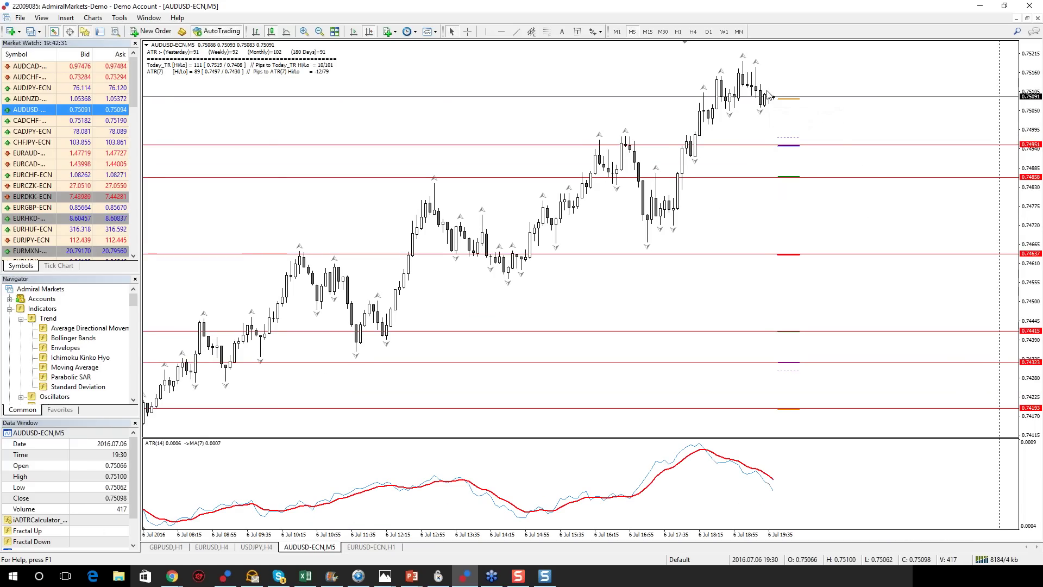
{"action": "mouse_move", "coordinate": [793, 163]}
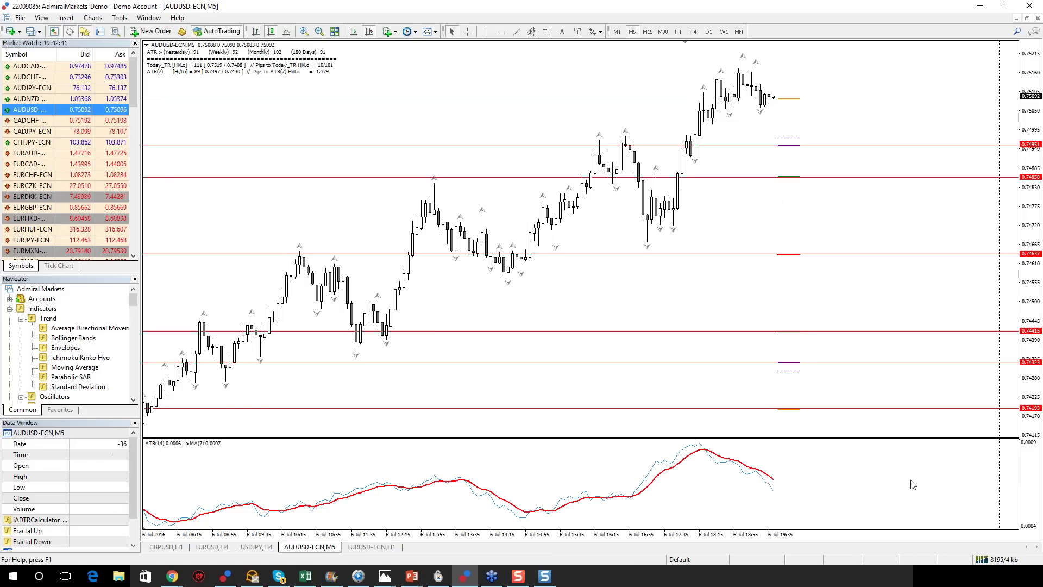
{"action": "mouse_move", "coordinate": [736, 462]}
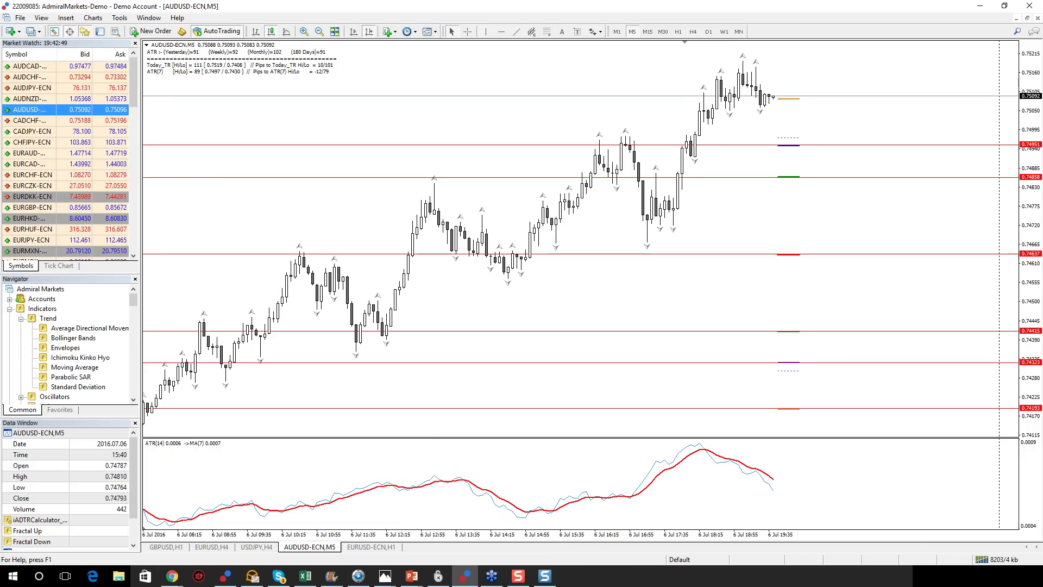
{"action": "key", "text": "alt+Tab"}
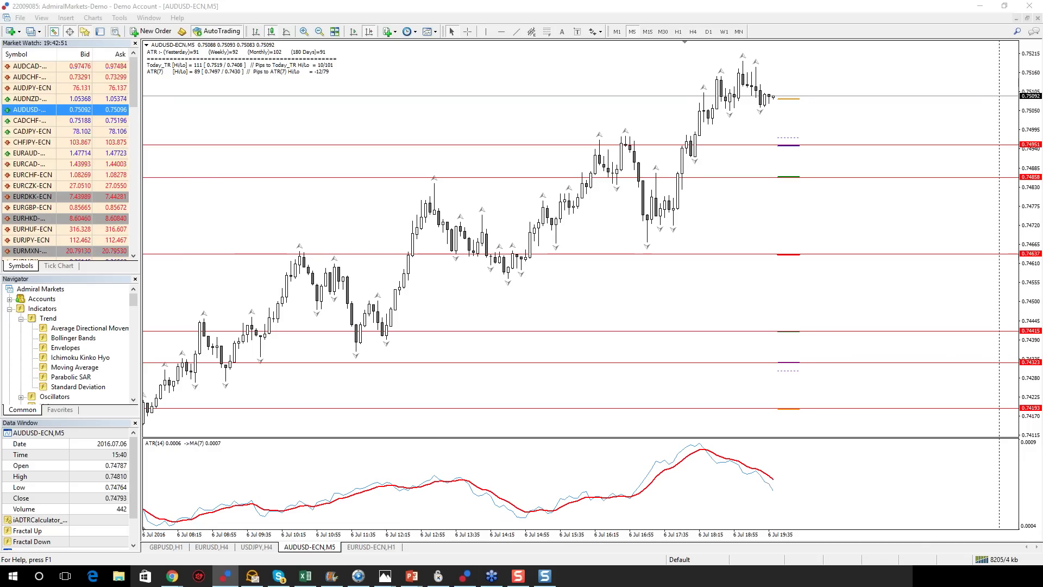
{"action": "left_click", "coordinate": [352, 442]}
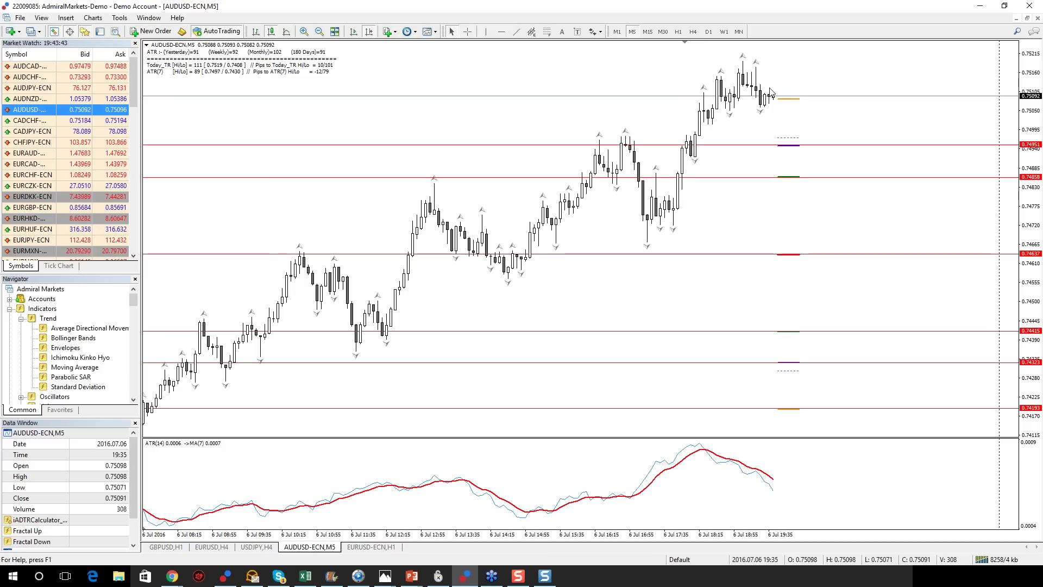
{"action": "mouse_move", "coordinate": [786, 152]}
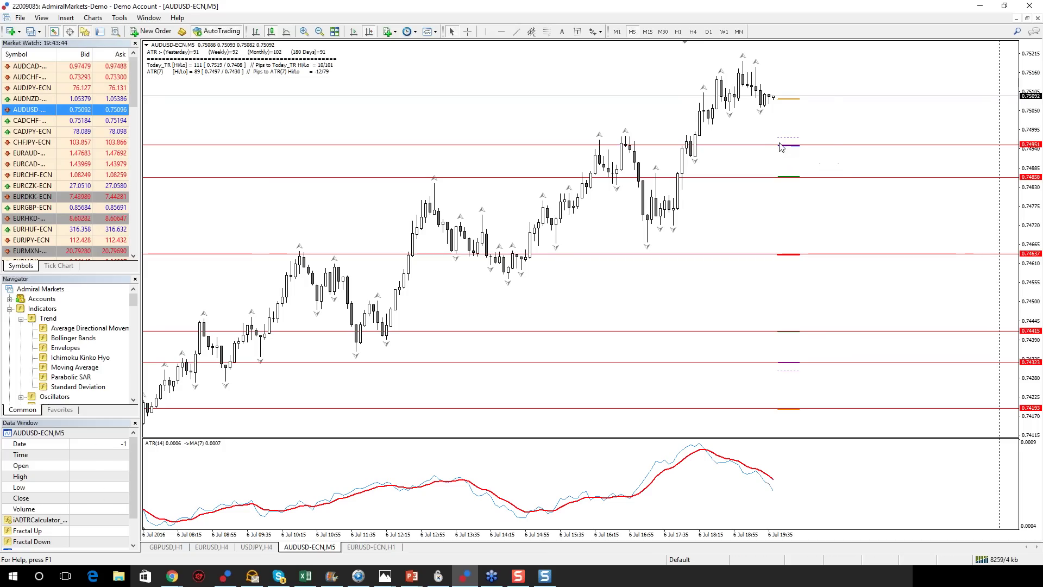
{"action": "mouse_move", "coordinate": [798, 181]}
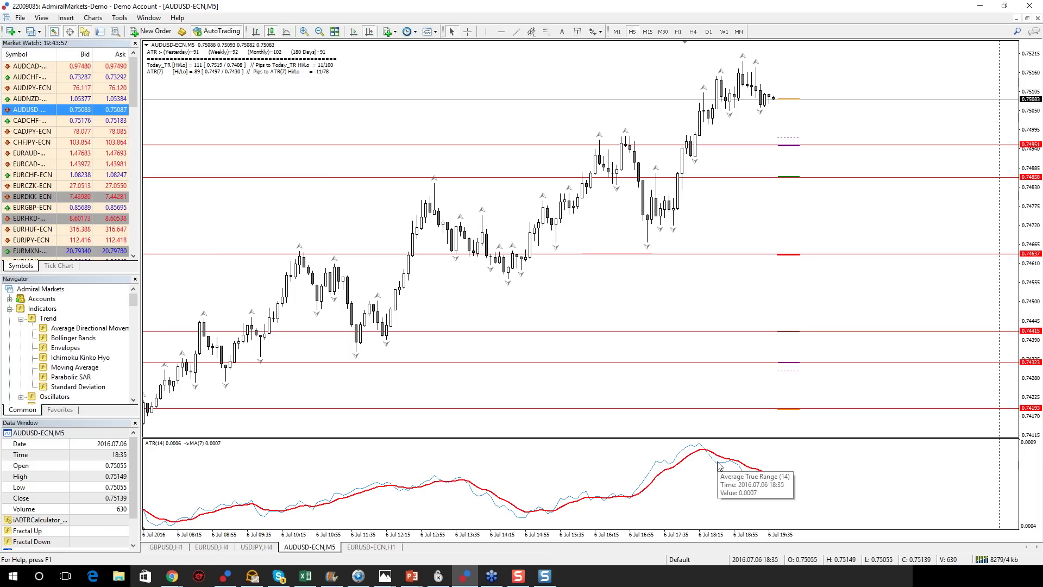
Place a horizontal line at 0.75086 on AUDUSD's upper orange daily range level.
{"action": "mouse_move", "coordinate": [733, 466]}
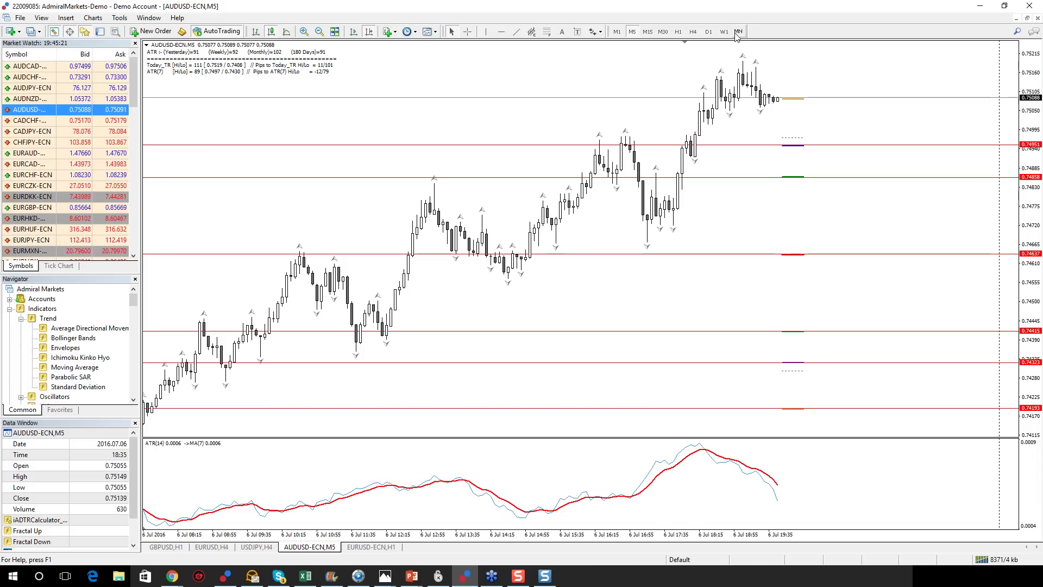
{"action": "mouse_move", "coordinate": [800, 152]}
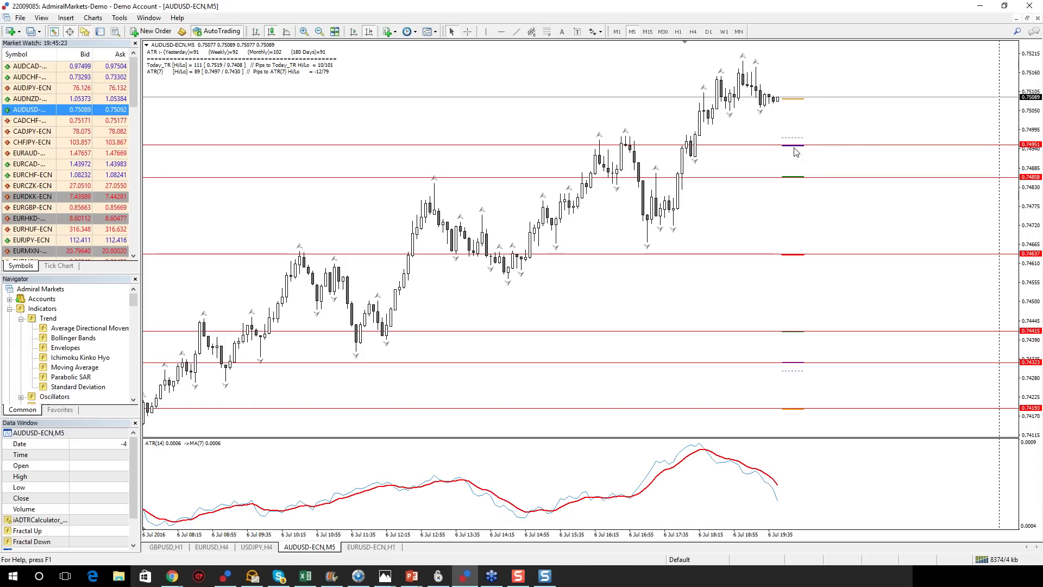
{"action": "left_click", "coordinate": [501, 31]}
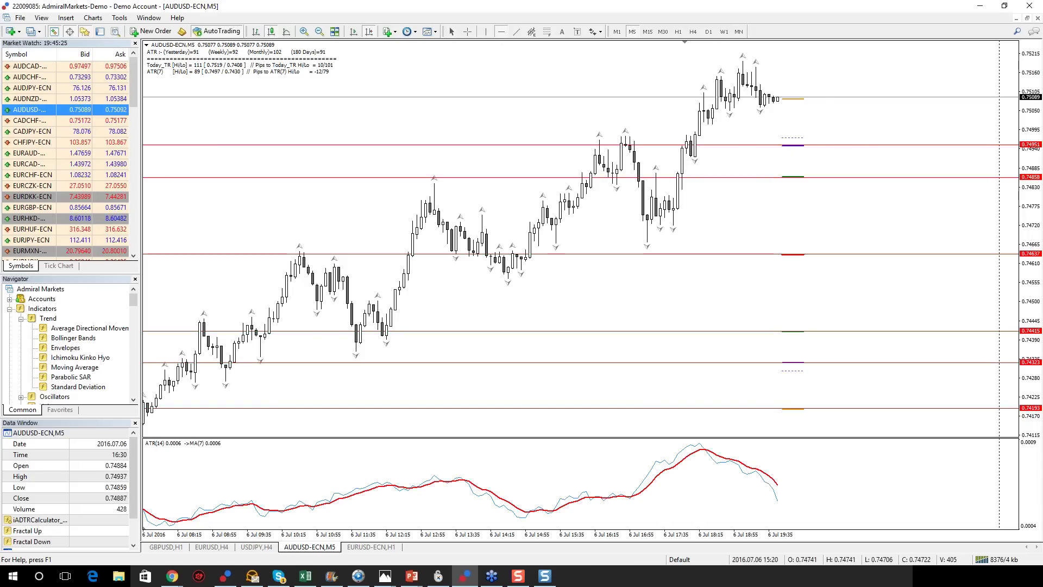
{"action": "left_click", "coordinate": [830, 99]}
{"action": "left_click_drag", "start_coordinate": [831, 98], "coordinate": [831, 99]}
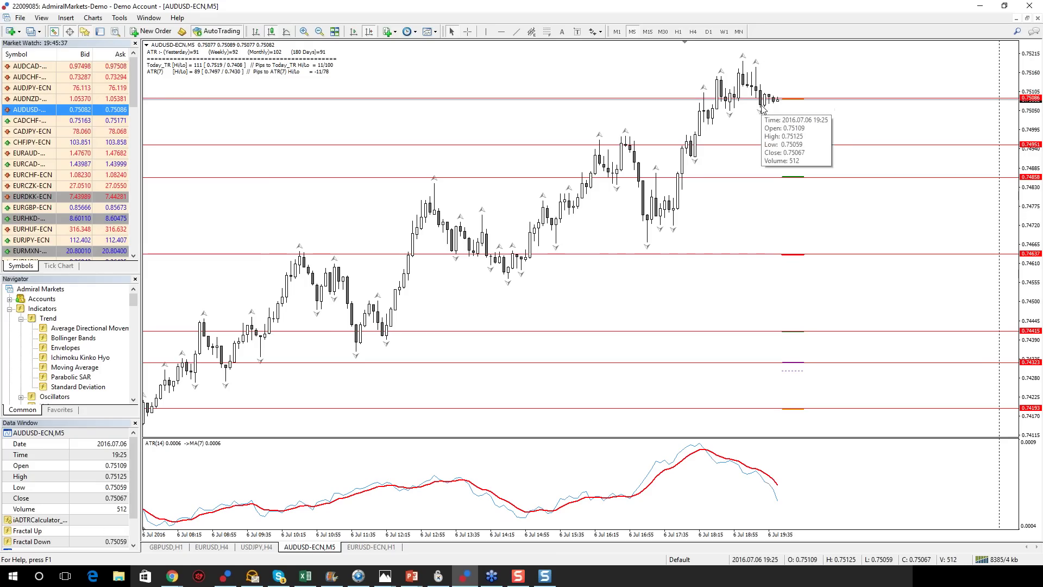
{"action": "mouse_move", "coordinate": [773, 107]}
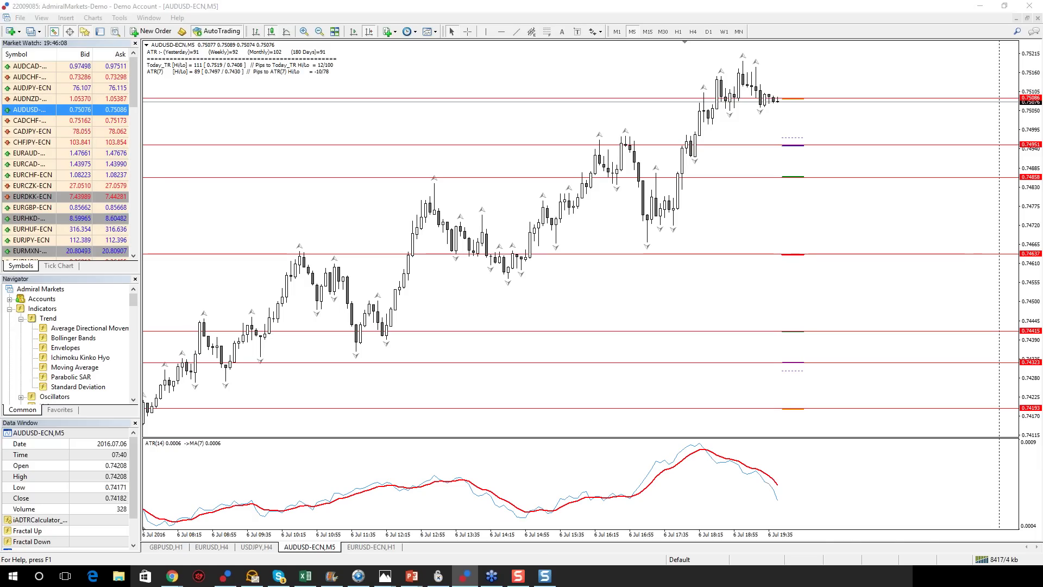
Review the parameters of the Moving Average applied to the ATR in the AUDUSD chart's indicator list.
{"action": "right_click", "coordinate": [354, 224]}
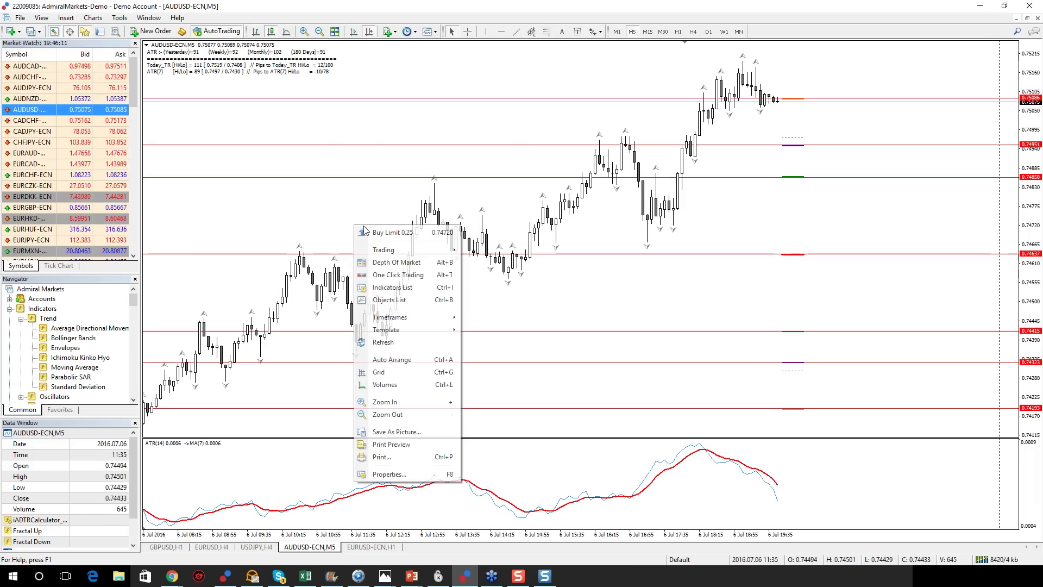
{"action": "left_click", "coordinate": [390, 288]}
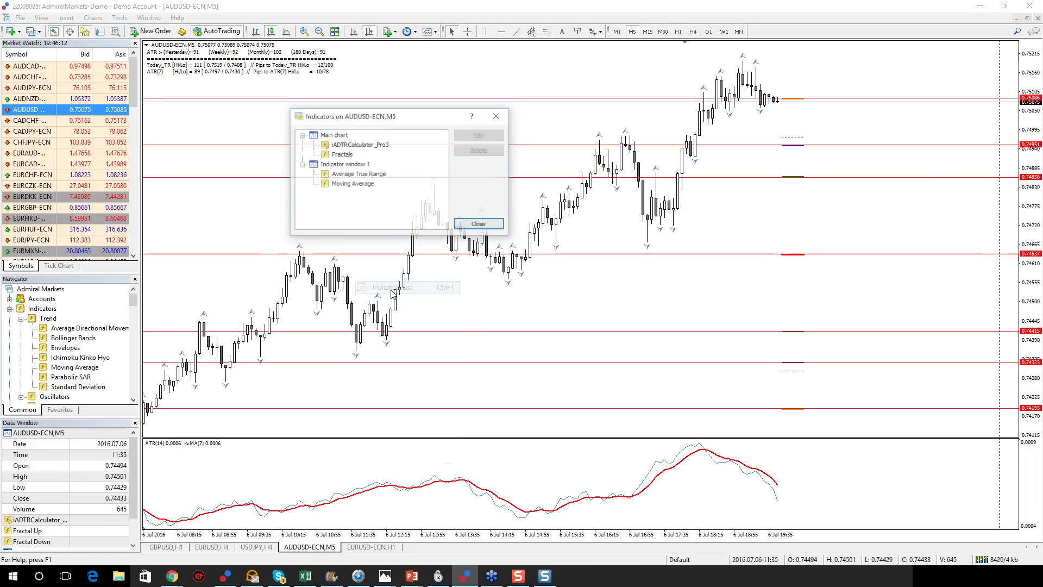
{"action": "double_click", "coordinate": [352, 184]}
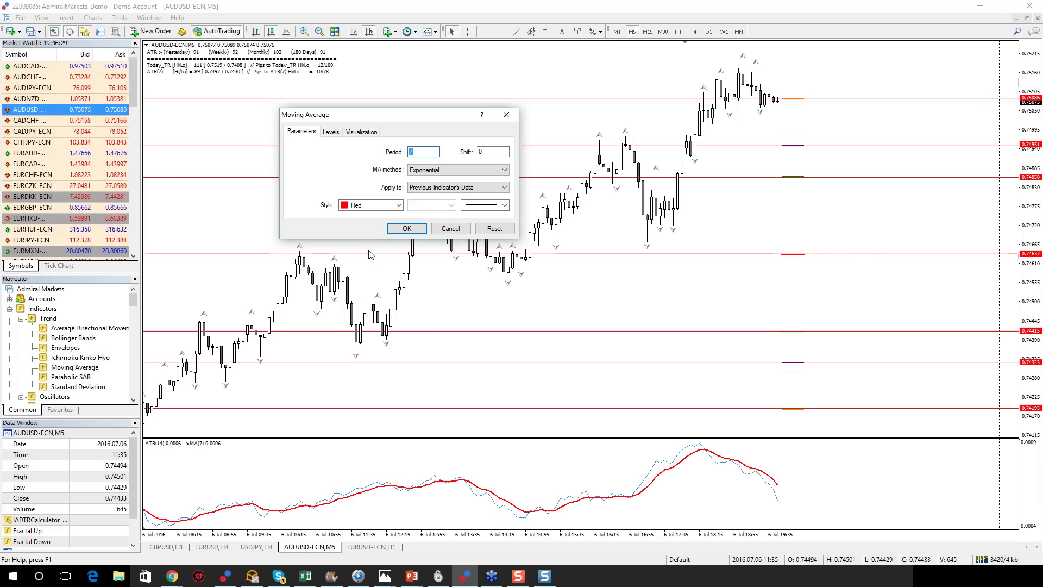
{"action": "left_click", "coordinate": [406, 228]}
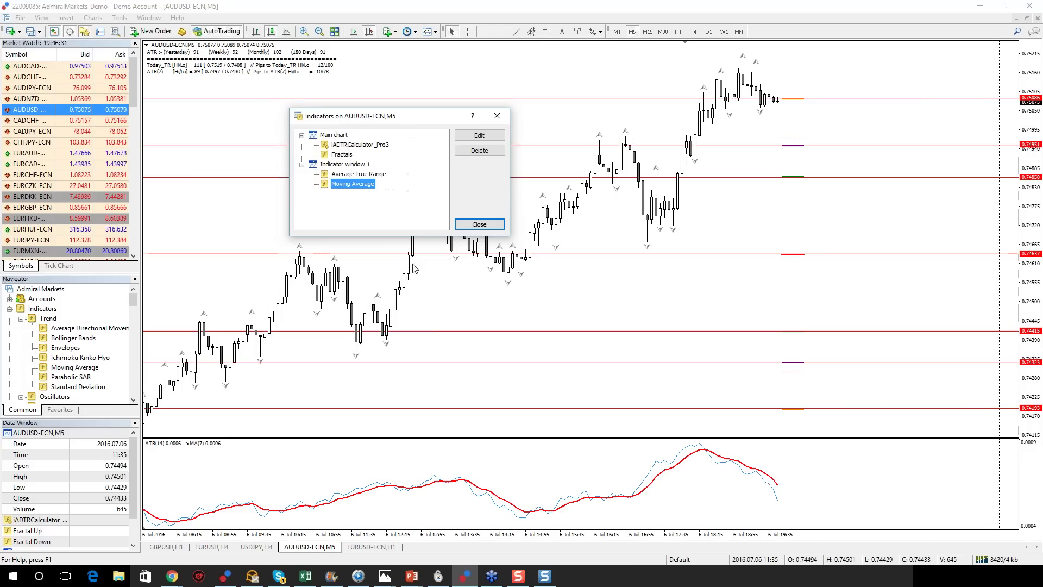
{"action": "left_click", "coordinate": [475, 224]}
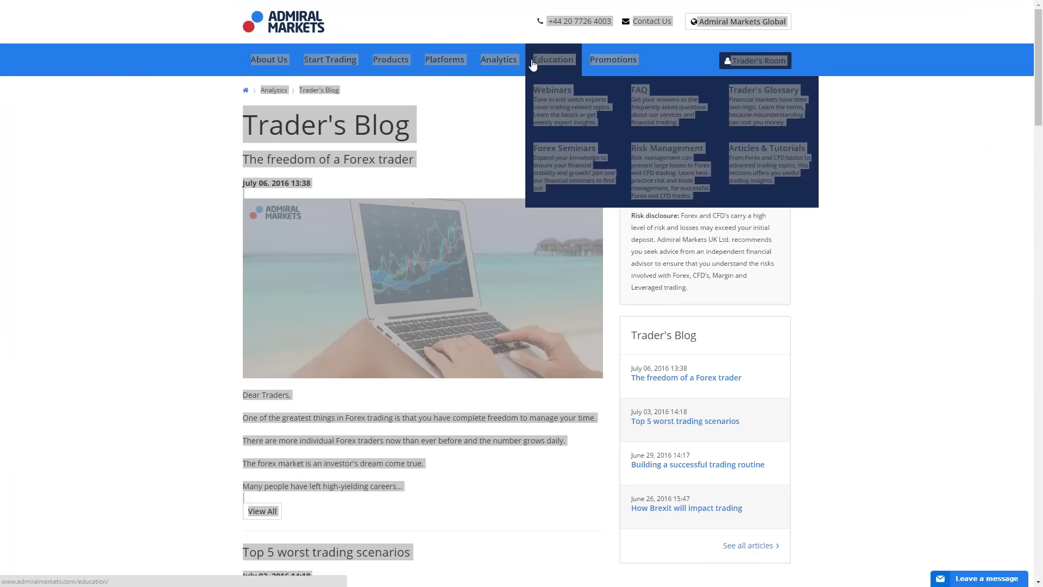
On the Admiral Markets website, open the Technical Analysis article "GBP/USD downtrend continues" and view its chart enlarged.
{"action": "mouse_move", "coordinate": [505, 68]}
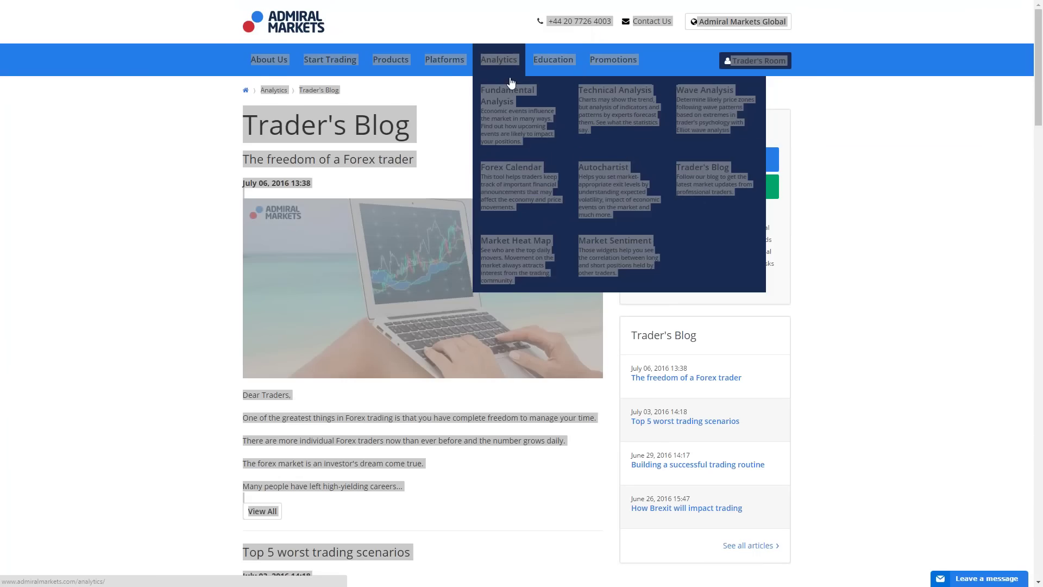
{"action": "left_click", "coordinate": [624, 96]}
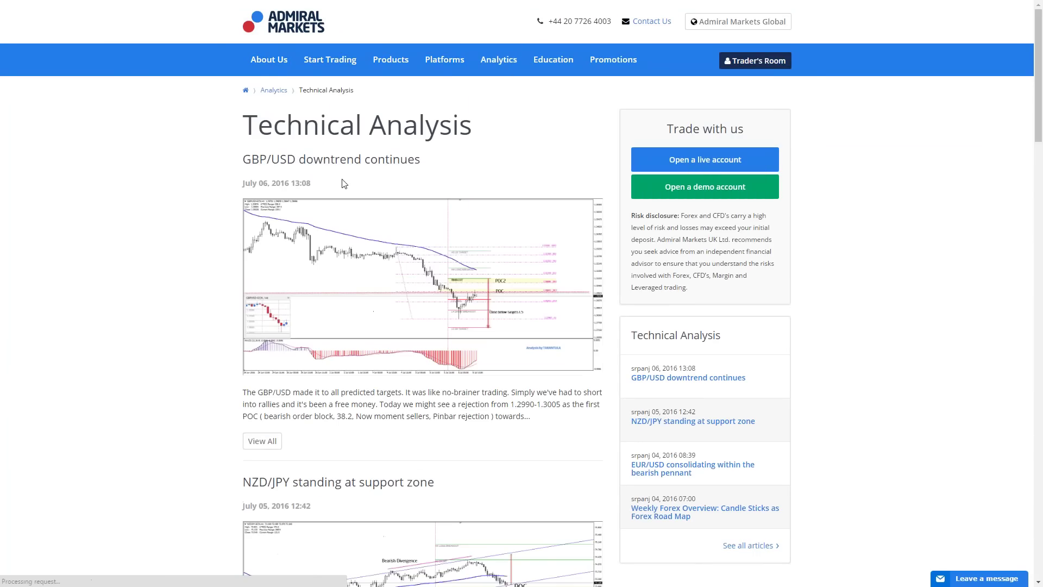
{"action": "left_click", "coordinate": [346, 163]}
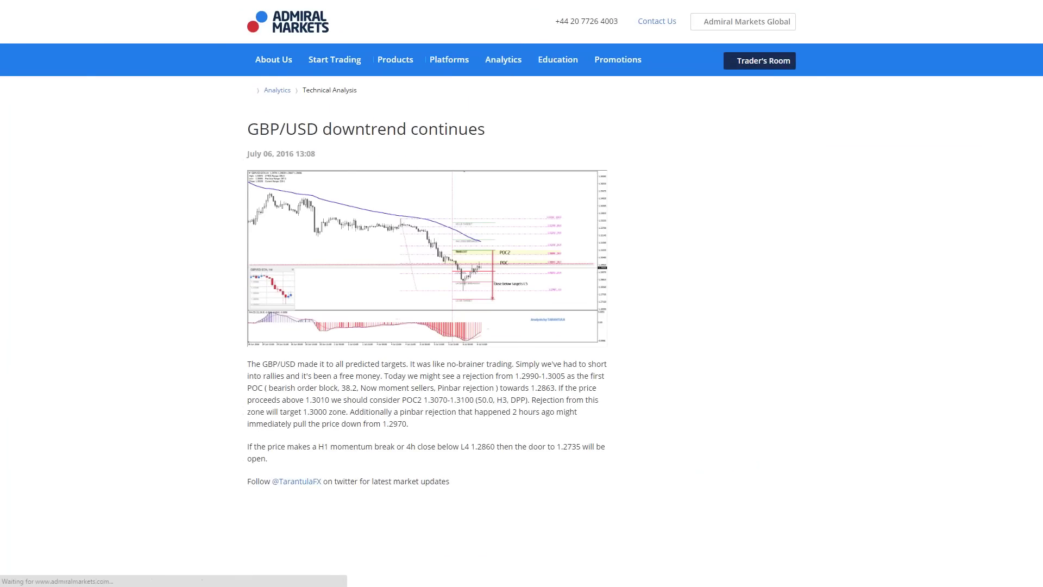
{"action": "left_click", "coordinate": [488, 288]}
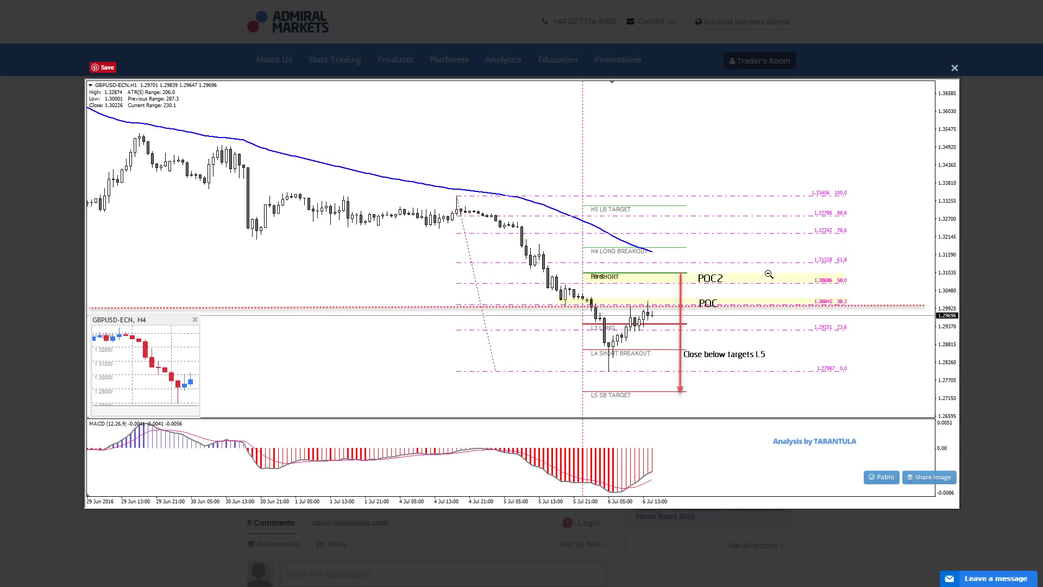
{"action": "left_click", "coordinate": [954, 67]}
{"action": "scroll", "coordinate": [380, 218], "scroll_direction": "down", "scroll_amount": 5}
{"action": "scroll", "coordinate": [88, 77], "scroll_direction": "up", "scroll_amount": 4}
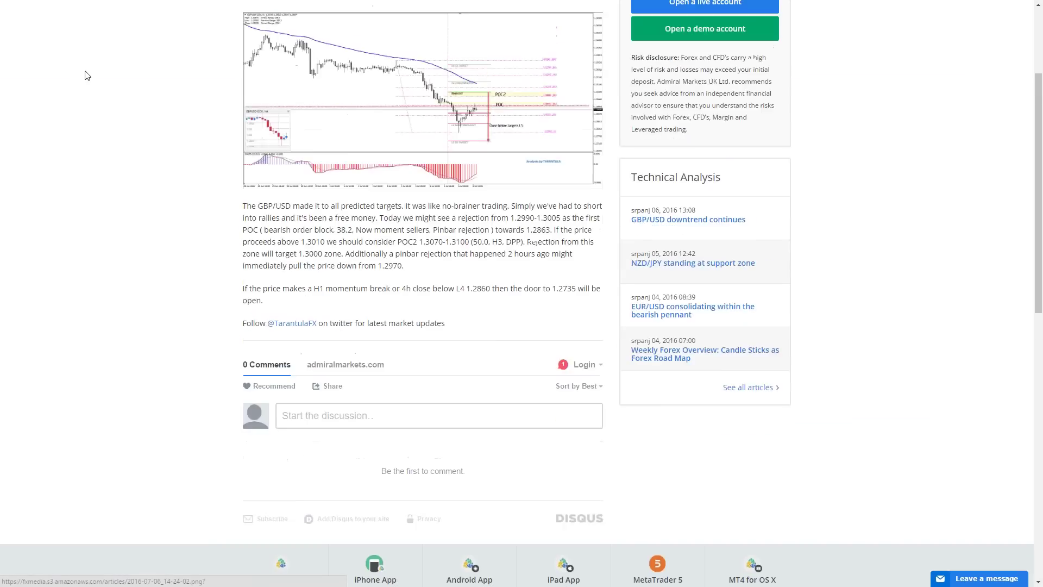
Open the Technical Analysis article "NZD/JPY standing at support zone" and return to the AUDUSD M5 chart in MetaTrader.
{"action": "mouse_move", "coordinate": [514, 65]}
{"action": "left_click", "coordinate": [619, 103]}
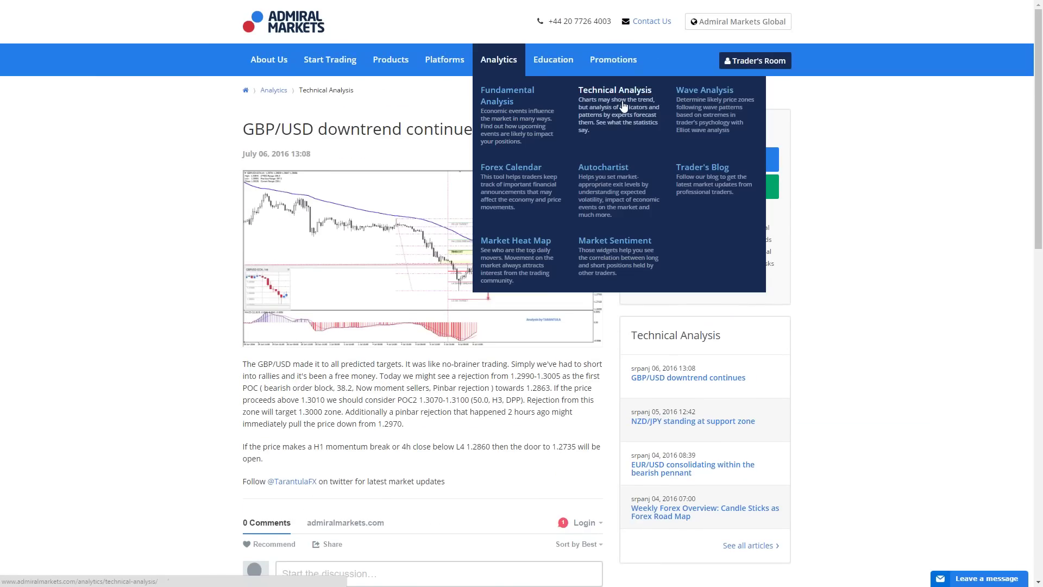
{"action": "scroll", "coordinate": [401, 292], "scroll_direction": "down", "scroll_amount": 4}
{"action": "scroll", "coordinate": [401, 291], "scroll_direction": "down", "scroll_amount": 2}
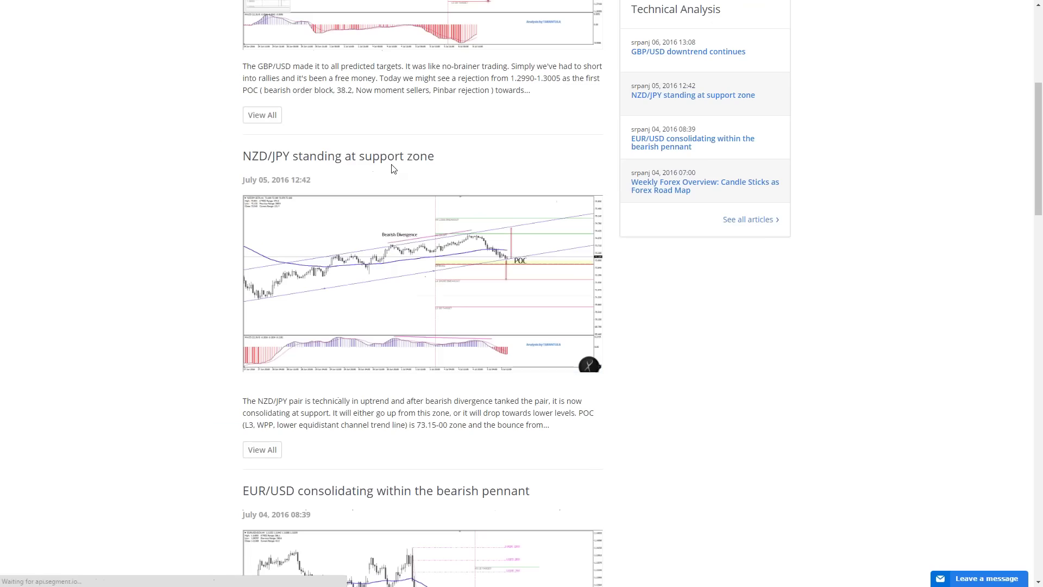
{"action": "left_click", "coordinate": [394, 163]}
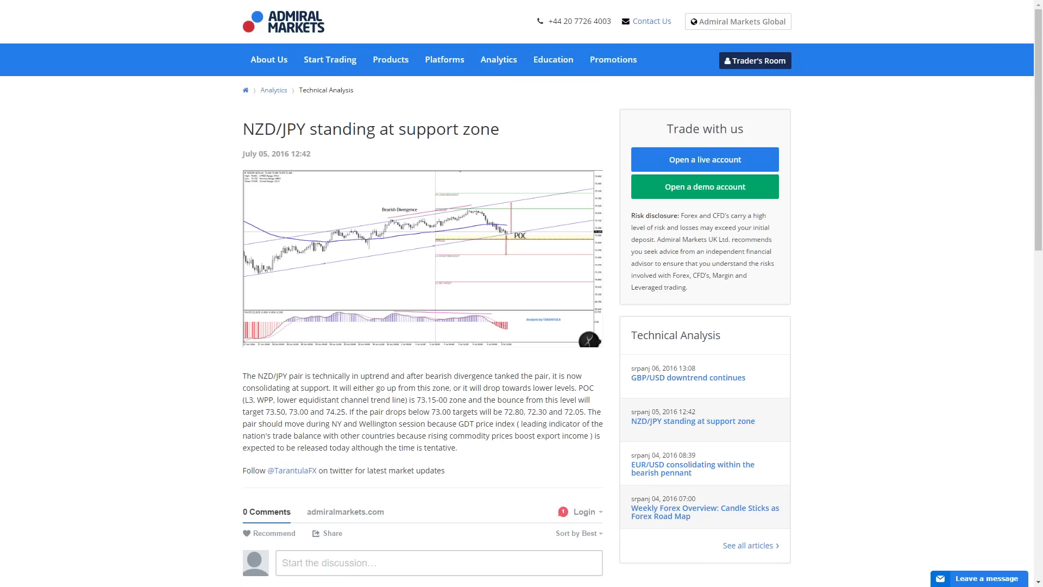
{"action": "key", "text": "alt+Tab"}
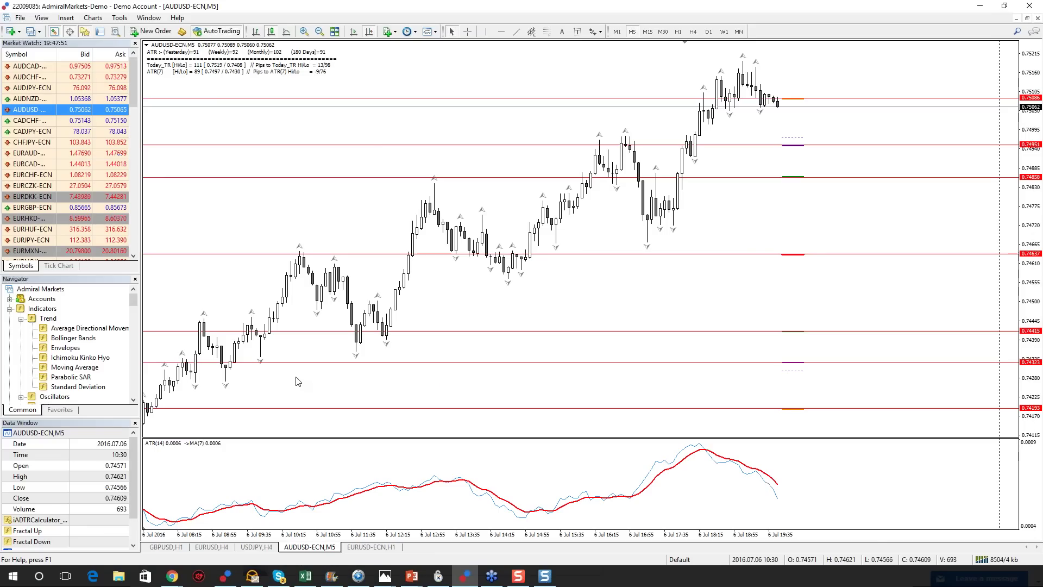